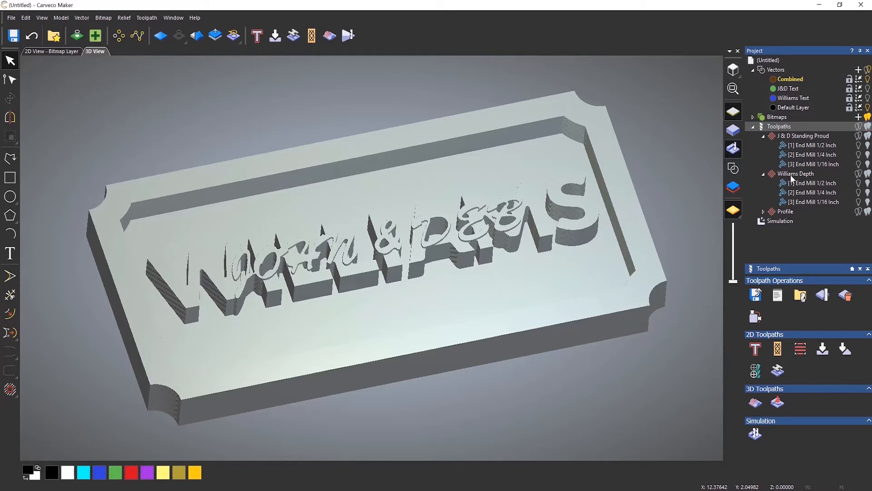
Change the Williams Depth finish depth to 0.25 and recalculate the toolpath
{"action": "double_click", "coordinate": [793, 175]}
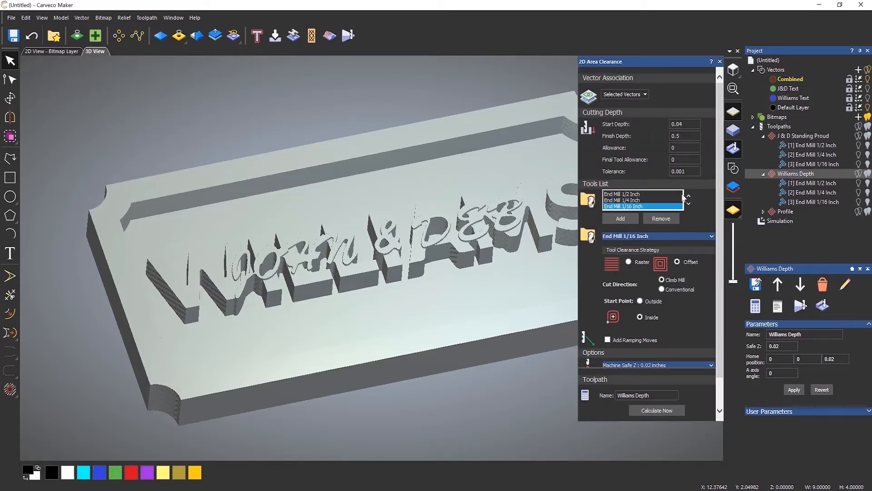
{"action": "left_click", "coordinate": [683, 135]}
{"action": "left_click_drag", "start_coordinate": [683, 135], "coordinate": [619, 137]}
{"action": "type", "text": "0.25"}
{"action": "left_click", "coordinate": [666, 411]}
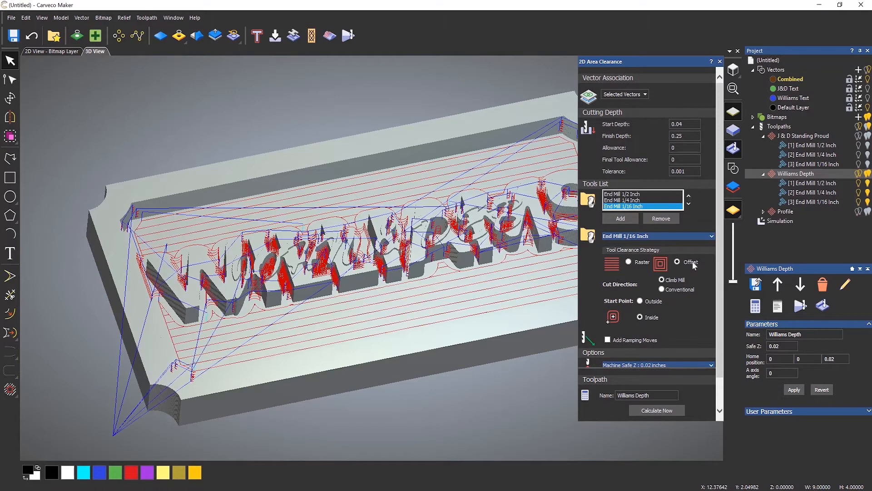
{"action": "left_click", "coordinate": [720, 61]}
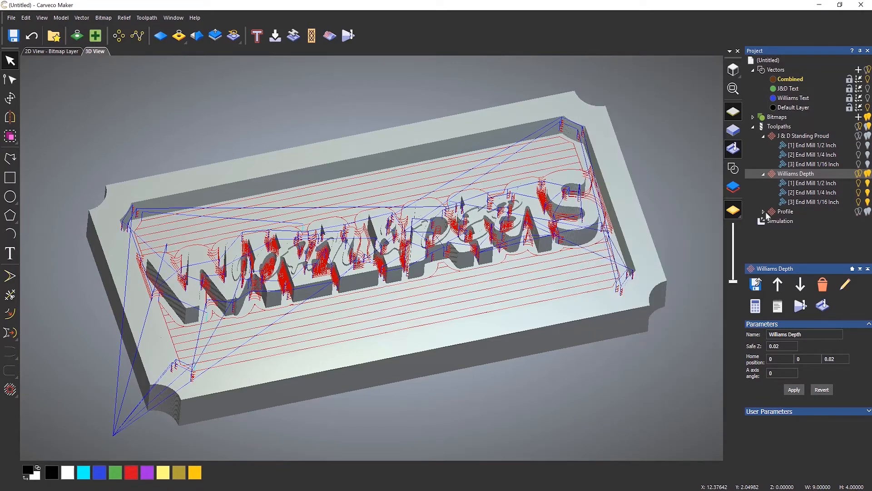
Delete the existing simulation and run a new simulation of all toolpaths
{"action": "left_click", "coordinate": [772, 222]}
{"action": "right_click", "coordinate": [773, 221]}
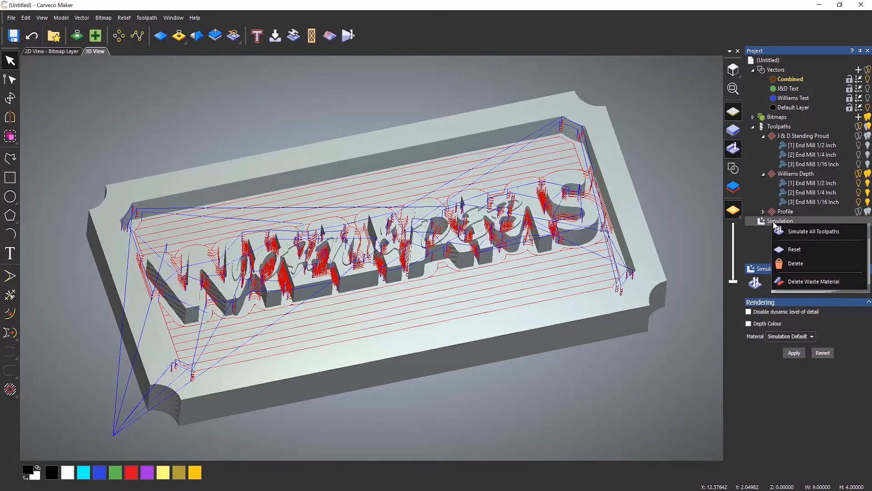
{"action": "left_click", "coordinate": [793, 265]}
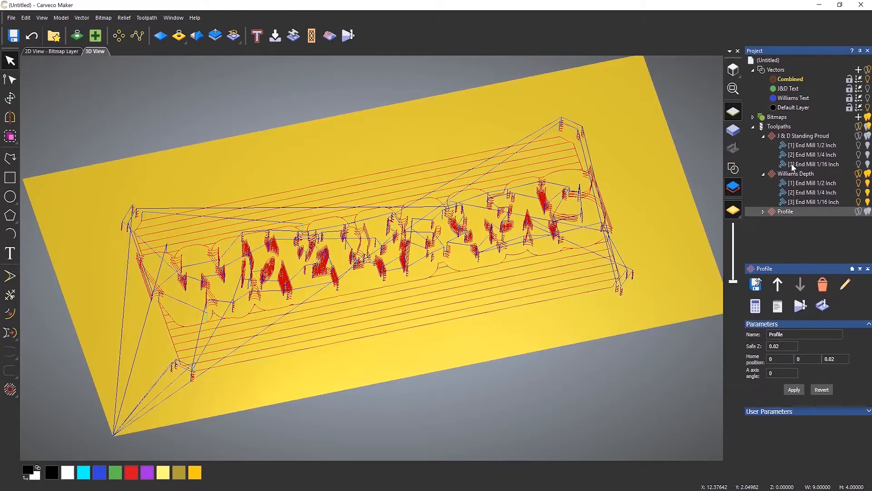
{"action": "right_click", "coordinate": [778, 127]}
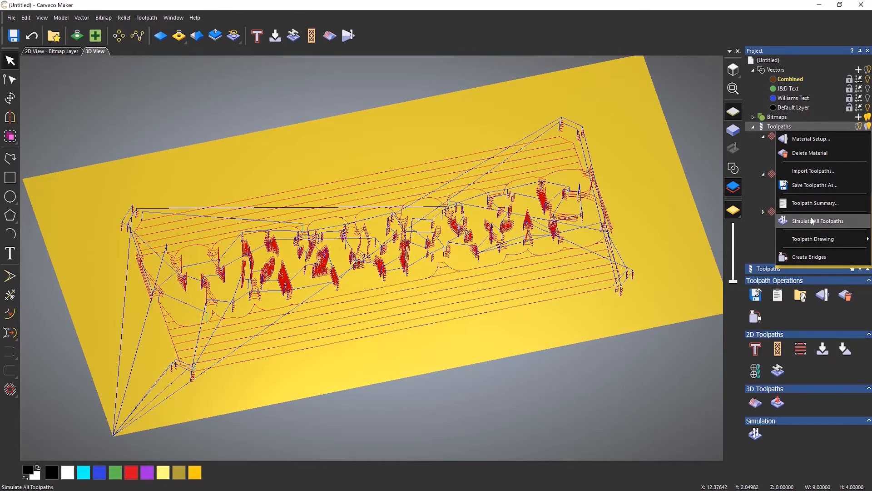
{"action": "left_click", "coordinate": [807, 221]}
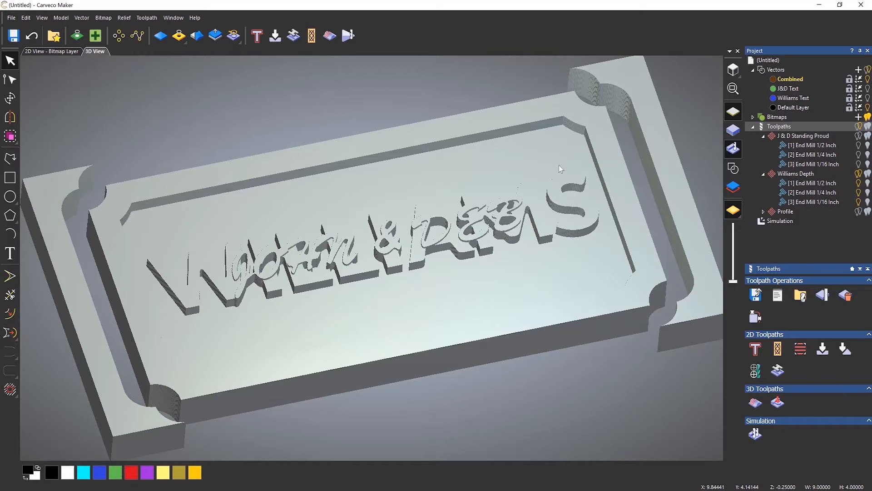
Reset the simulation back to a plain material block
{"action": "left_click", "coordinate": [773, 221]}
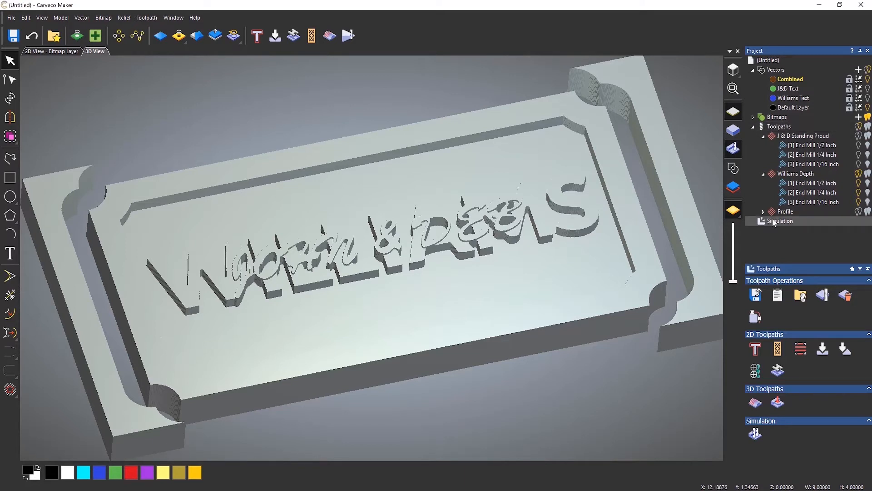
{"action": "right_click", "coordinate": [774, 221]}
{"action": "left_click", "coordinate": [796, 246]}
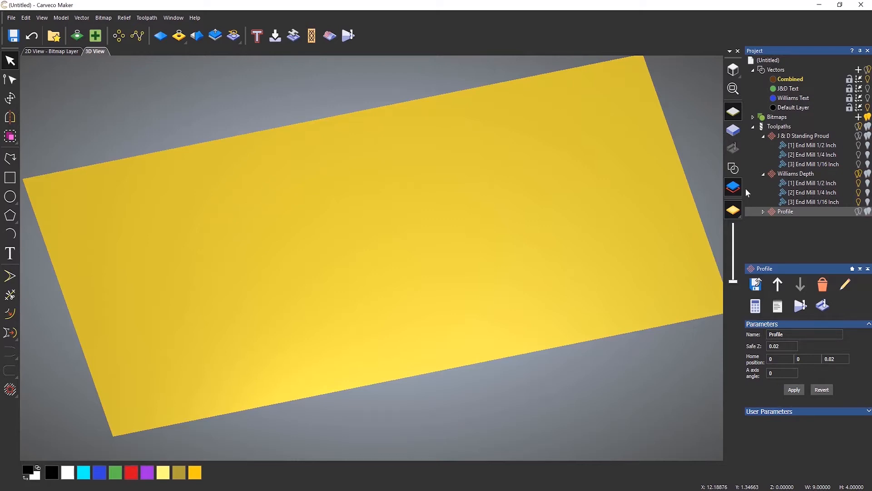
Show the vectors in the 3D view and leave the toolpath preview hidden
{"action": "left_click", "coordinate": [733, 169]}
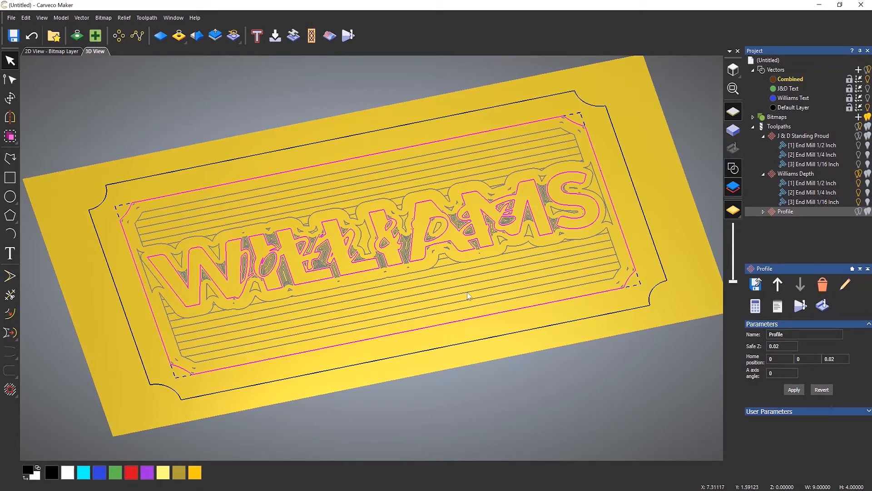
{"action": "left_click", "coordinate": [859, 127]}
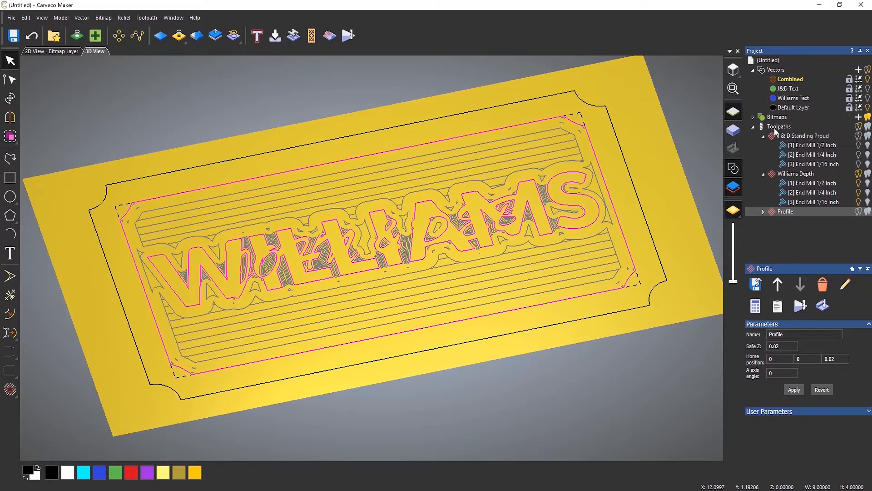
{"action": "left_click", "coordinate": [859, 128]}
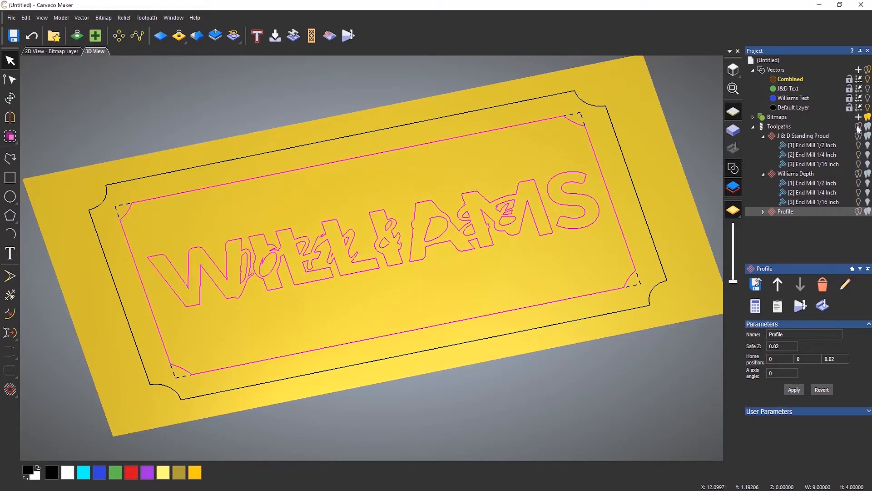
{"action": "left_click", "coordinate": [868, 127]}
{"action": "left_click", "coordinate": [868, 128]}
{"action": "left_click", "coordinate": [868, 128]}
{"action": "left_click", "coordinate": [868, 128]}
Deselect all, view the plaque from above, and start vector text on the Default Layer
{"action": "left_click", "coordinate": [576, 264]}
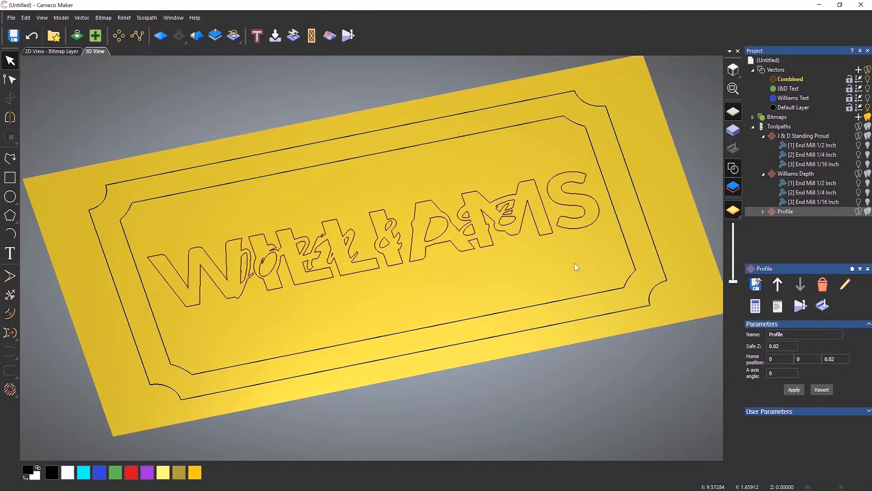
{"action": "left_click", "coordinate": [732, 69]}
{"action": "scroll", "coordinate": [343, 284], "scroll_direction": "up", "scroll_amount": 3}
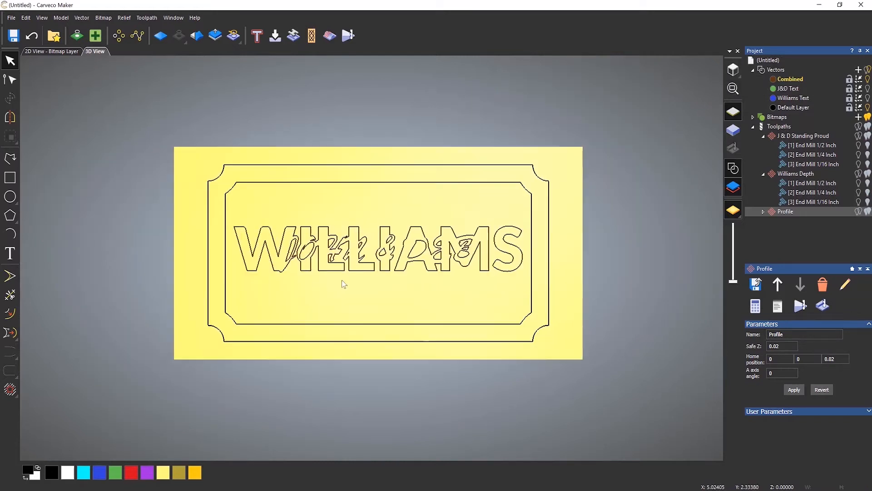
{"action": "scroll", "coordinate": [337, 309], "scroll_direction": "up", "scroll_amount": 1}
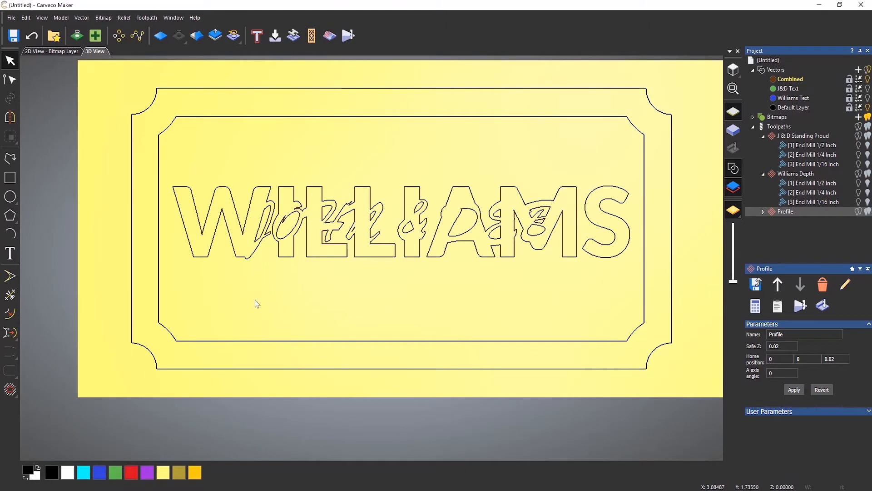
{"action": "left_click", "coordinate": [789, 107]}
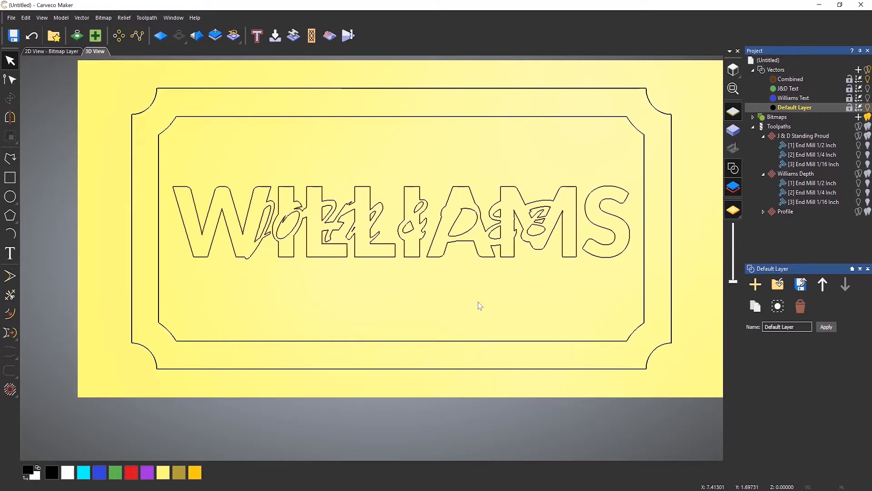
{"action": "left_click", "coordinate": [7, 258]}
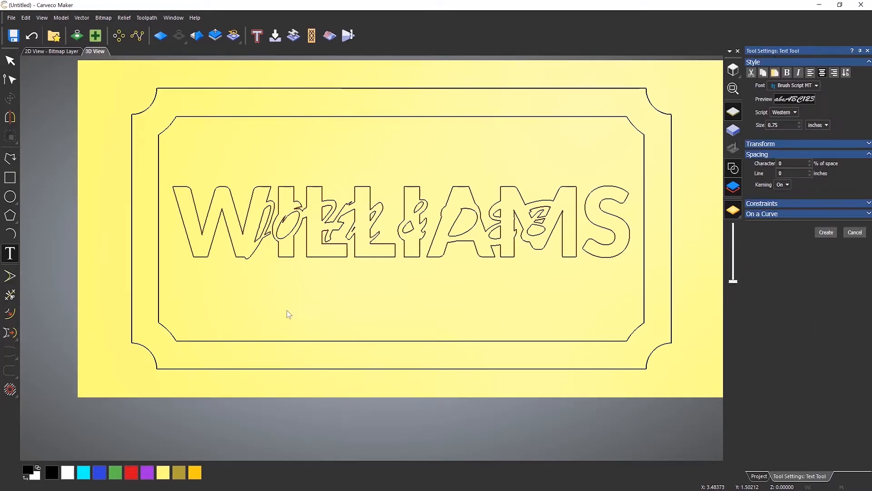
{"action": "left_click", "coordinate": [799, 87]}
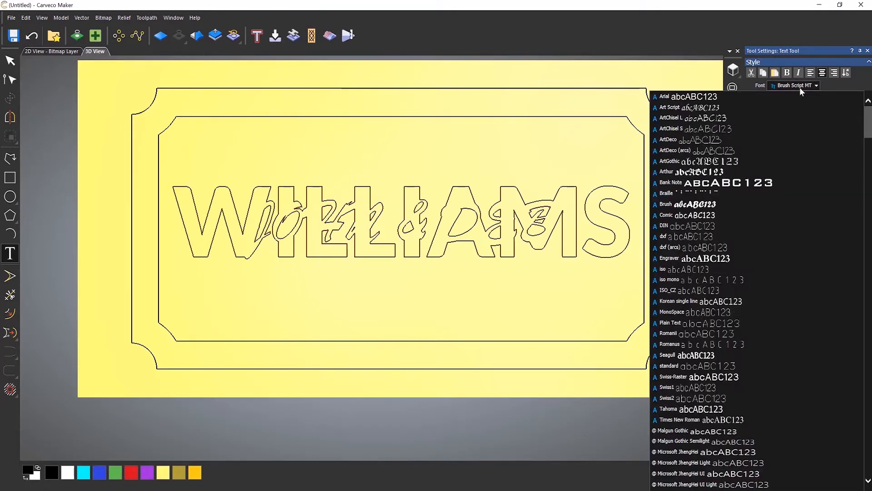
{"action": "scroll", "coordinate": [757, 232], "scroll_direction": "down", "scroll_amount": 12}
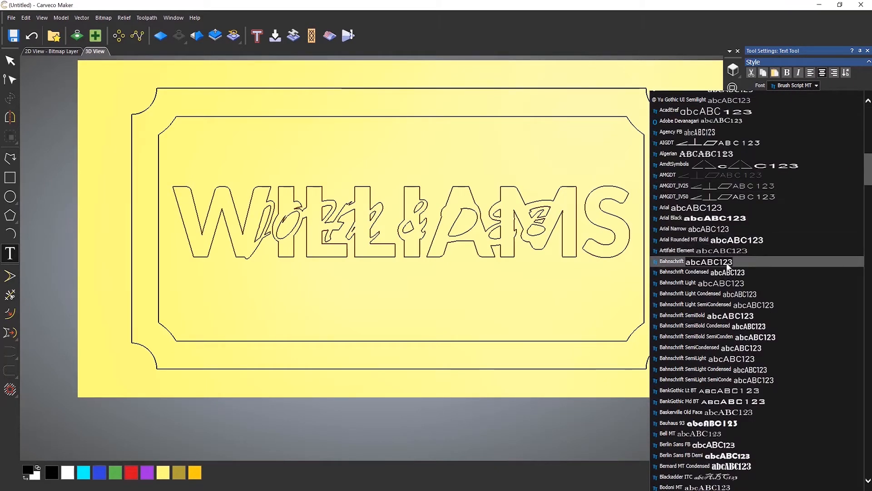
{"action": "left_click", "coordinate": [727, 264]}
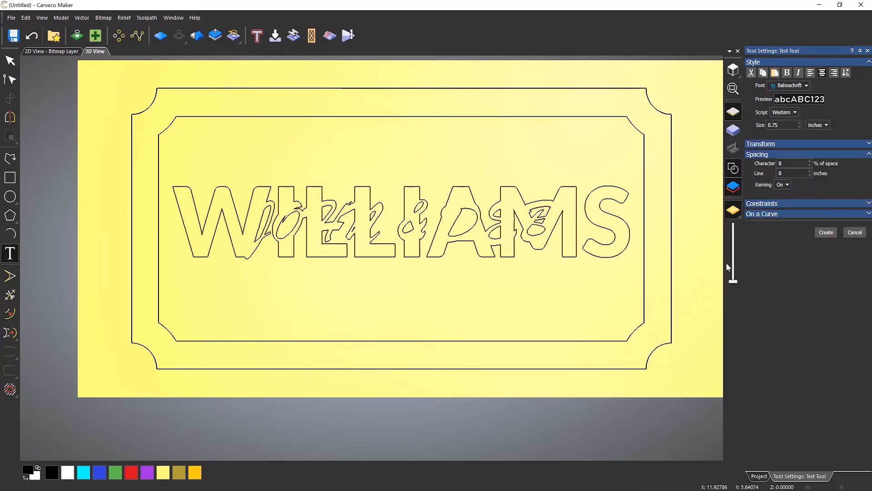
{"action": "left_click", "coordinate": [272, 312]}
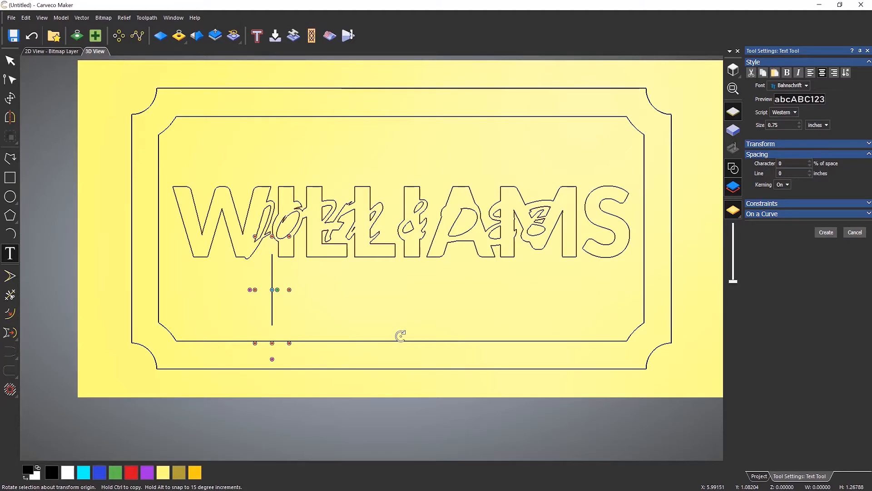
{"action": "type", "text": "12"}
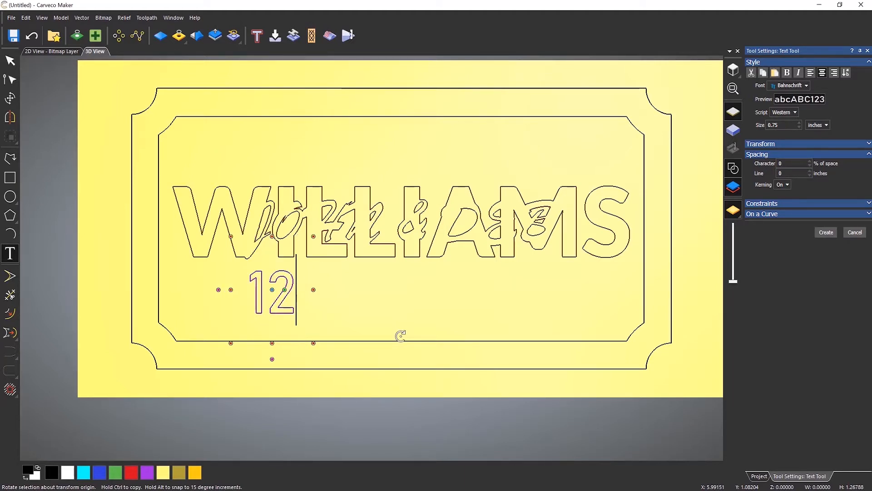
{"action": "type", "text": "-"}
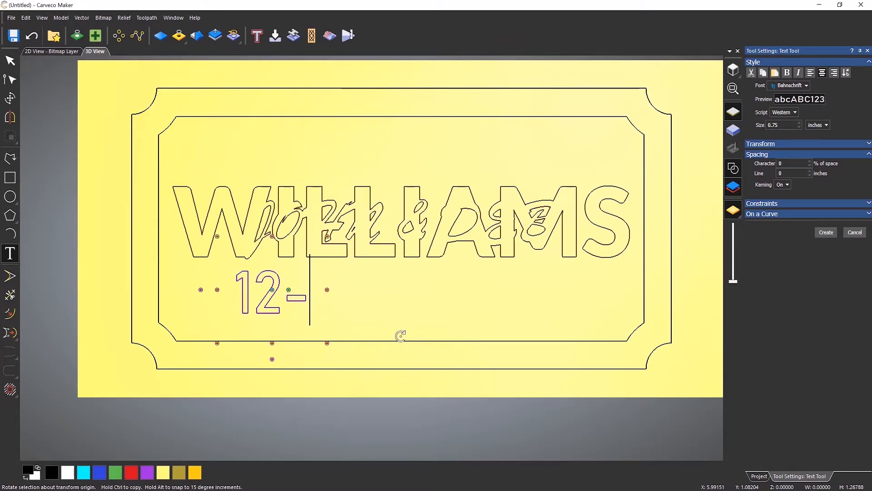
{"action": "type", "text": "03-"}
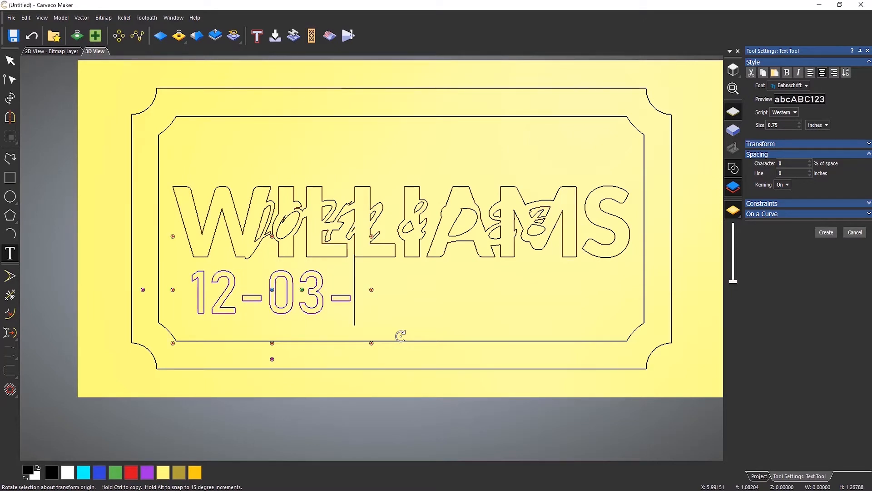
{"action": "type", "text": "78"}
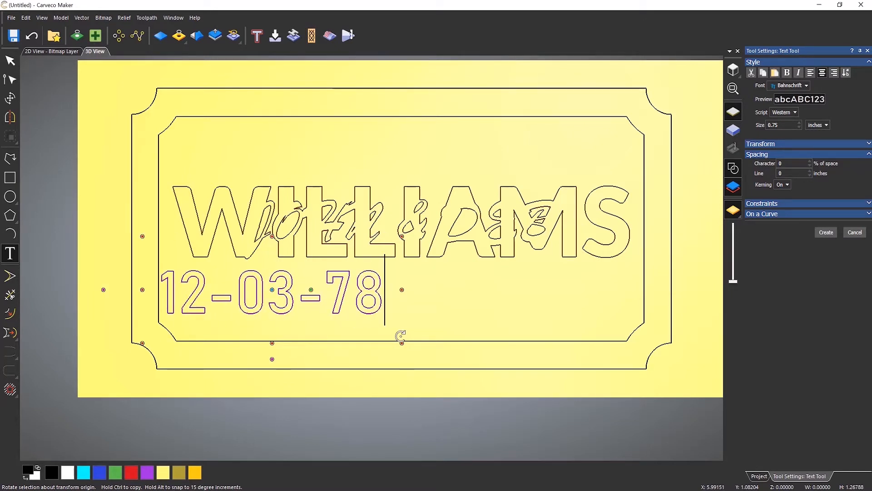
{"action": "key", "text": "BackSpace"}
{"action": "key", "text": "BackSpace"}
{"action": "type", "text": "1"}
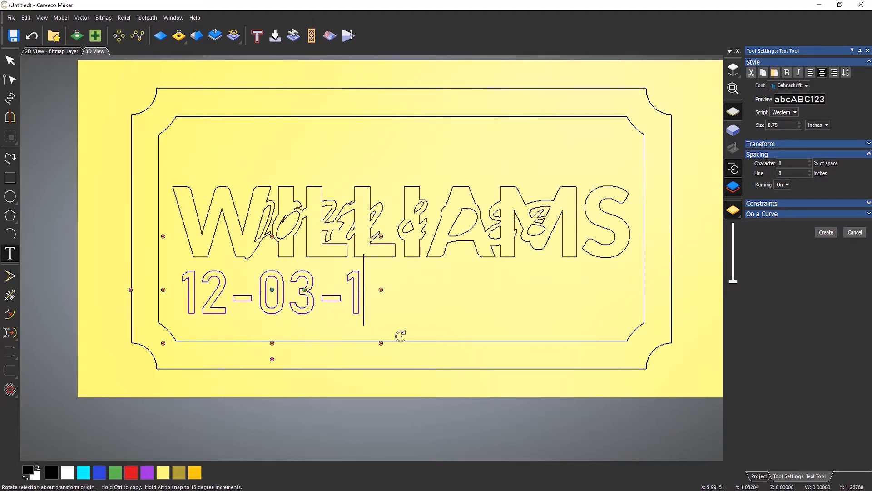
{"action": "type", "text": "978"}
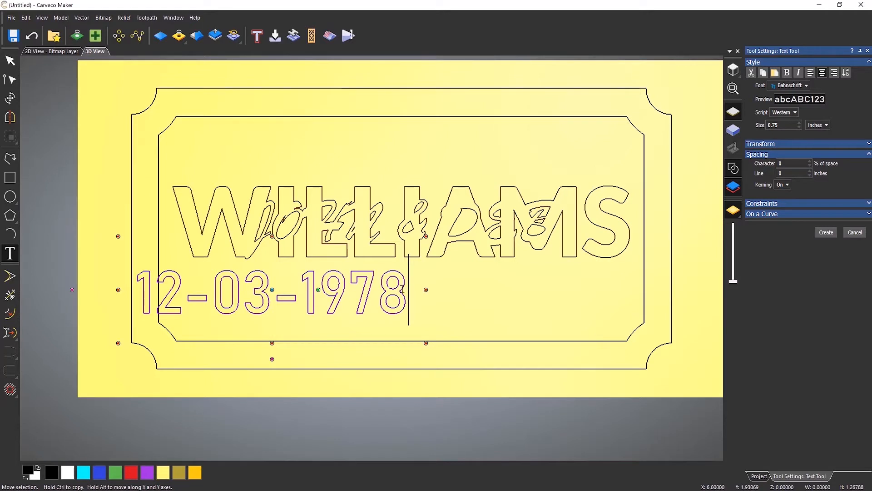
Set the date's font to Bahnschrift SemiBold and create it as vector text
{"action": "left_click_drag", "start_coordinate": [402, 289], "coordinate": [74, 289]}
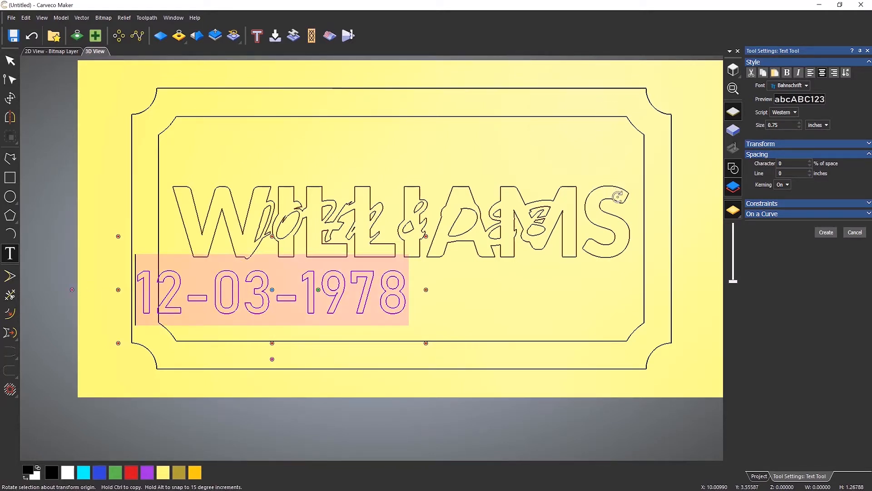
{"action": "left_click", "coordinate": [800, 88]}
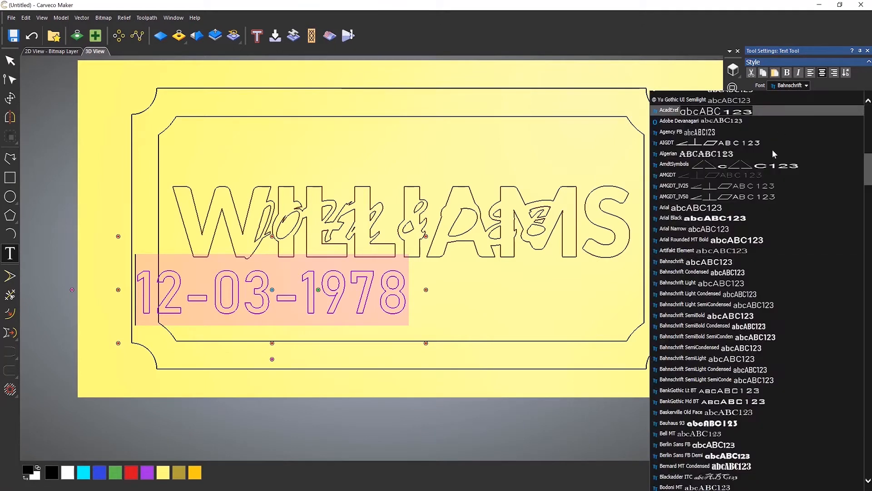
{"action": "left_click", "coordinate": [730, 243]}
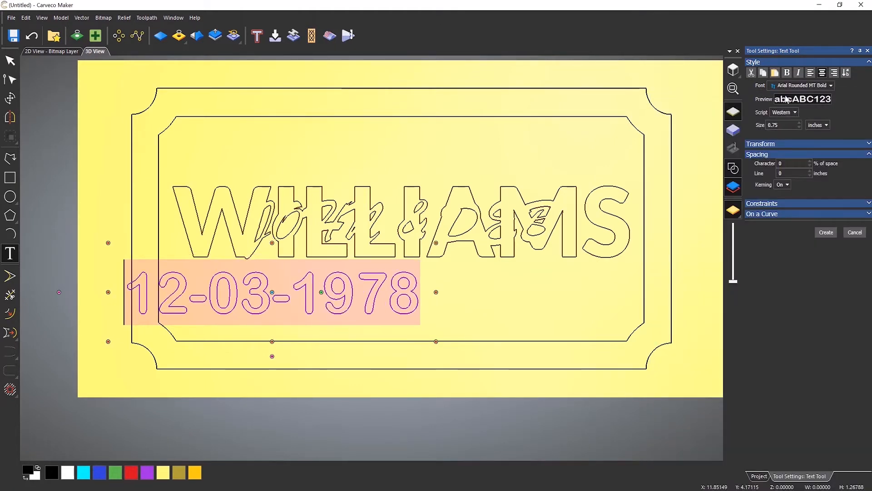
{"action": "left_click", "coordinate": [802, 85]}
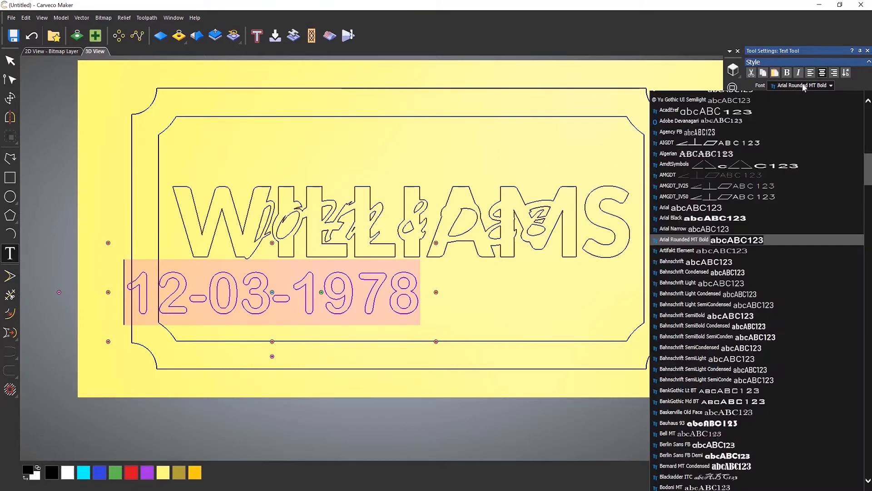
{"action": "left_click", "coordinate": [744, 315]}
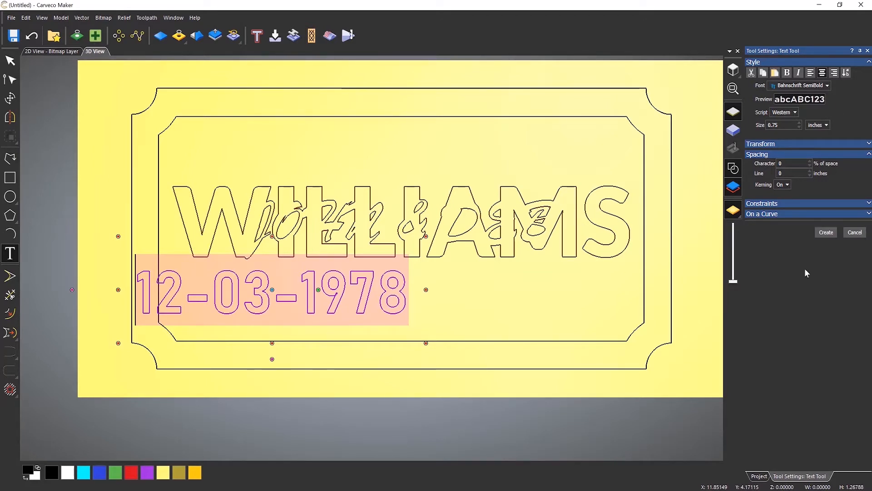
{"action": "left_click", "coordinate": [827, 232]}
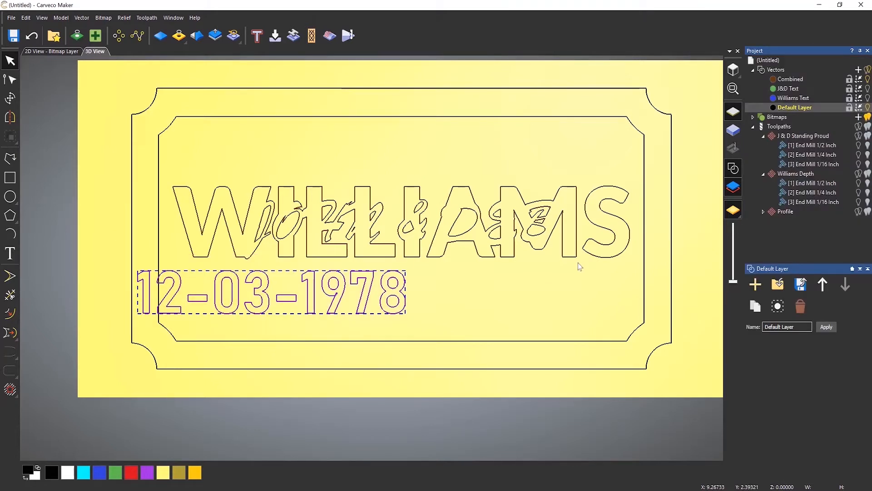
Centre the date with F9, then nudge and drag it just below WILLIAMS
{"action": "key", "text": "F9"}
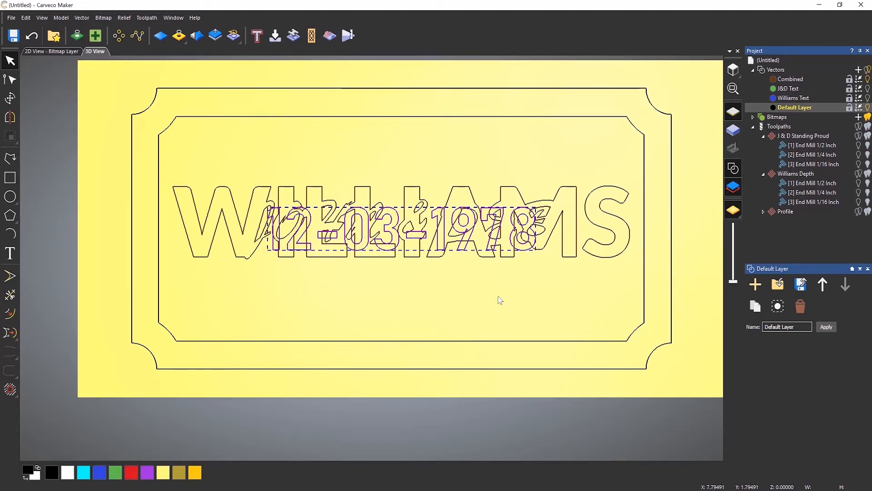
{"action": "key", "text": "Down"}
{"action": "key", "text": "Down"}
{"action": "key", "text": "Down"}
{"action": "key", "text": "Down"}
{"action": "key", "text": "Down"}
{"action": "key", "text": "Down"}
{"action": "key", "text": "Down"}
{"action": "key", "text": "Down"}
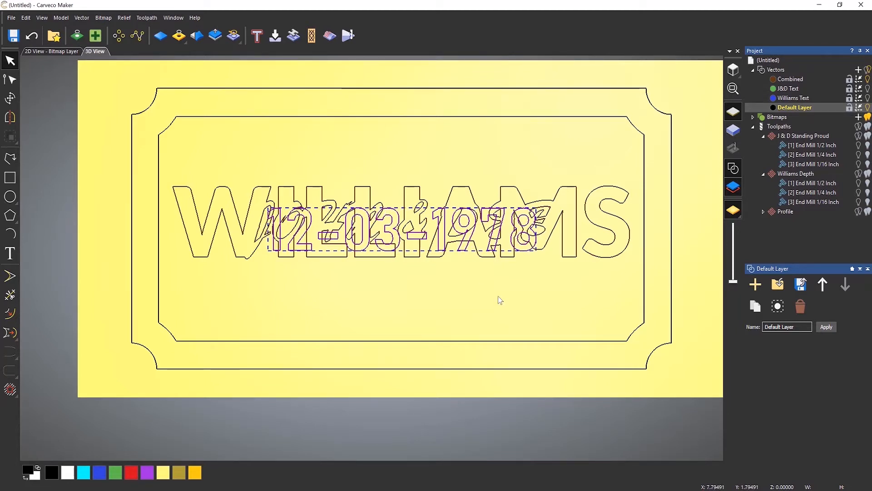
{"action": "key", "text": "Down"}
{"action": "key", "text": "Down"}
{"action": "key", "text": "Down"}
{"action": "key", "text": "Down"}
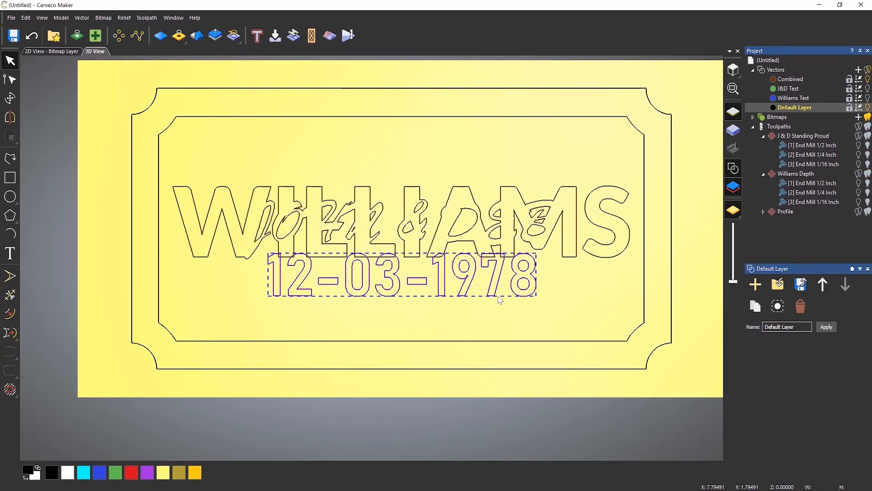
{"action": "key", "text": "Up"}
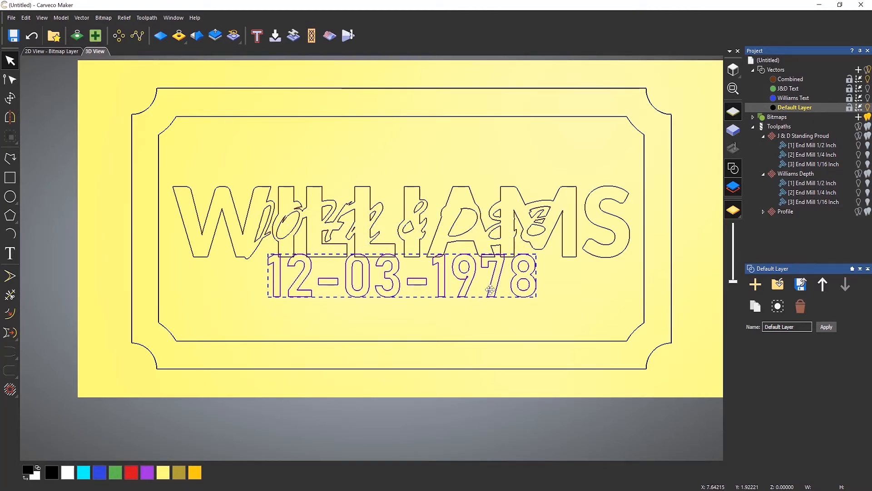
{"action": "left_click_drag", "start_coordinate": [491, 289], "coordinate": [492, 311]}
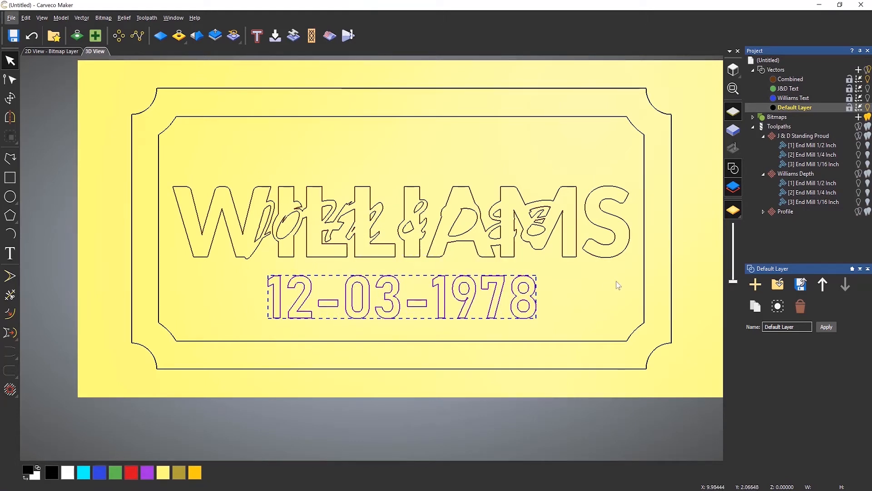
Zoom in to inspect the date, select its vectors, and show the toolpath operations
{"action": "left_click", "coordinate": [594, 300]}
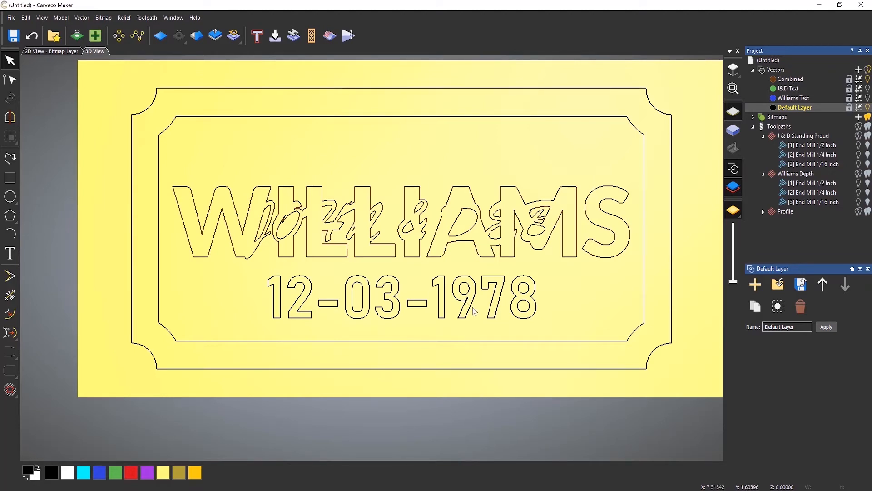
{"action": "scroll", "coordinate": [473, 309], "scroll_direction": "up", "scroll_amount": 8}
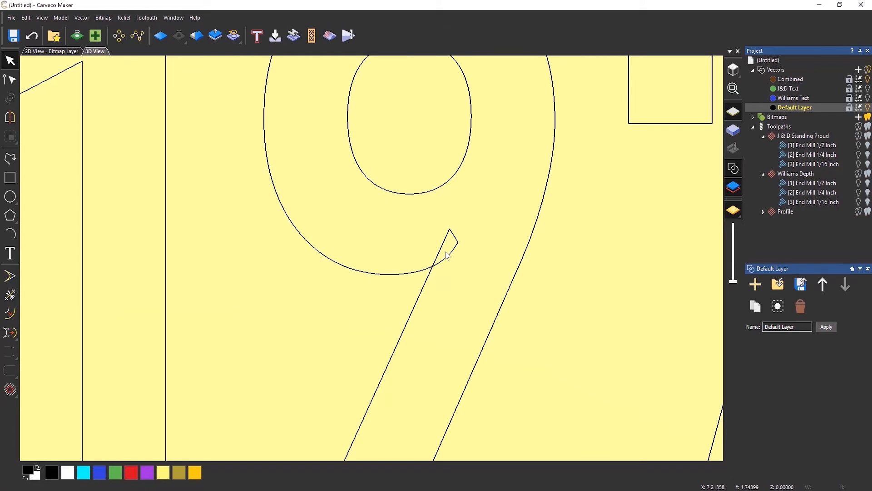
{"action": "scroll", "coordinate": [447, 255], "scroll_direction": "down", "scroll_amount": 8}
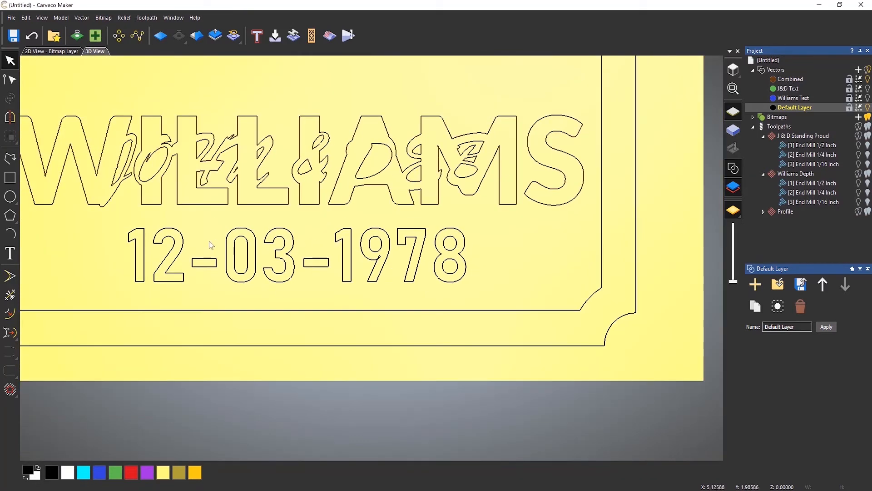
{"action": "scroll", "coordinate": [211, 246], "scroll_direction": "up", "scroll_amount": 3}
{"action": "left_click", "coordinate": [273, 266]}
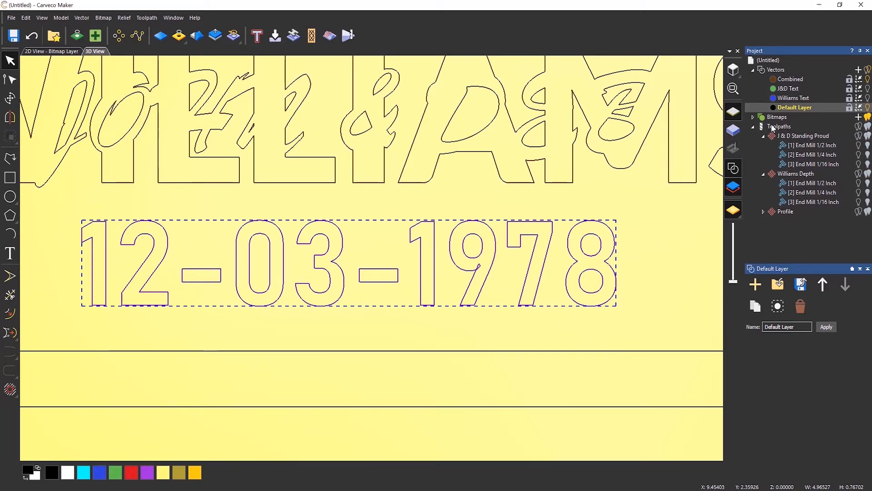
{"action": "left_click", "coordinate": [774, 127]}
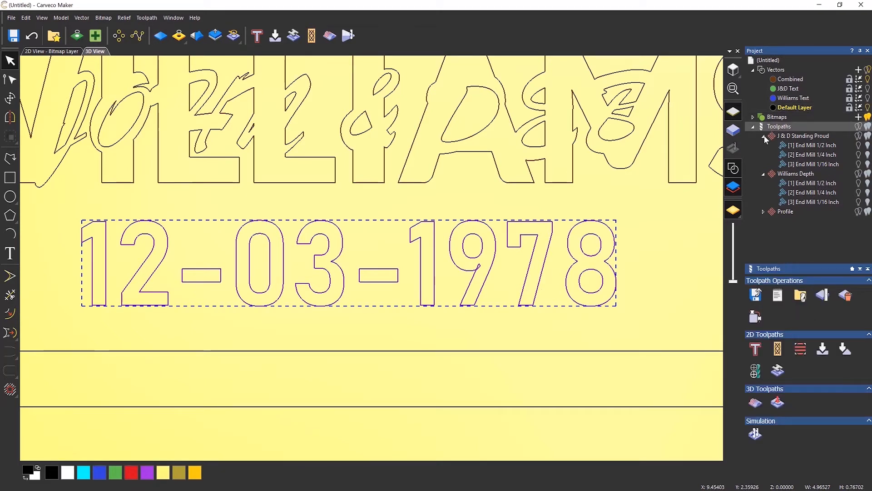
Calculate a 2D Area Clearance toolpath with End Mill 1/16 Inch at 0.25 finish depth
{"action": "left_click", "coordinate": [764, 135]}
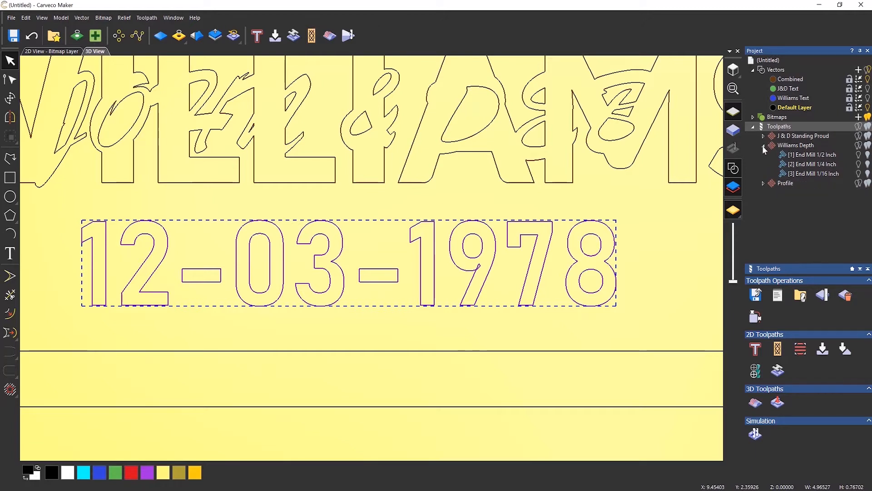
{"action": "left_click", "coordinate": [764, 146]}
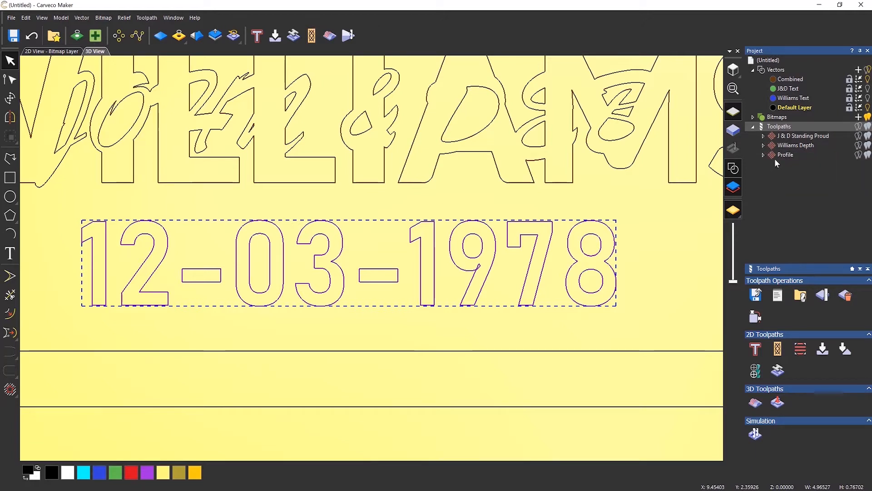
{"action": "left_click", "coordinate": [801, 349]}
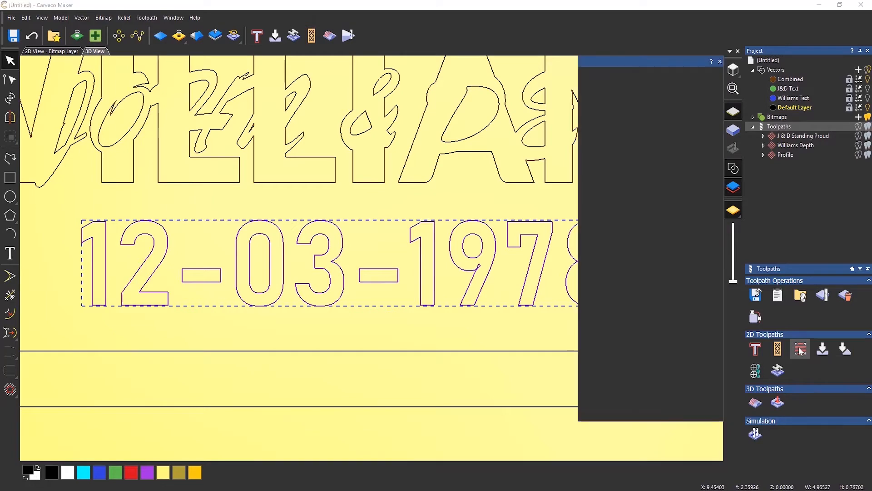
{"action": "left_click", "coordinate": [621, 219]}
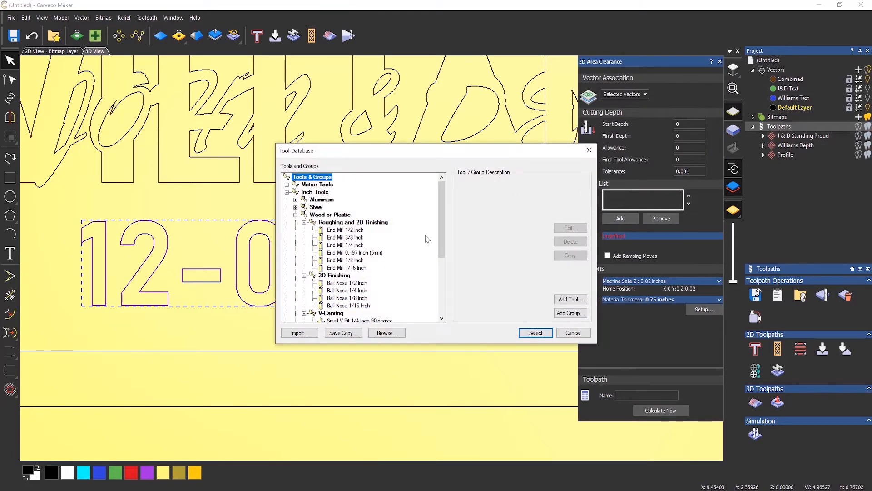
{"action": "left_click", "coordinate": [536, 333]}
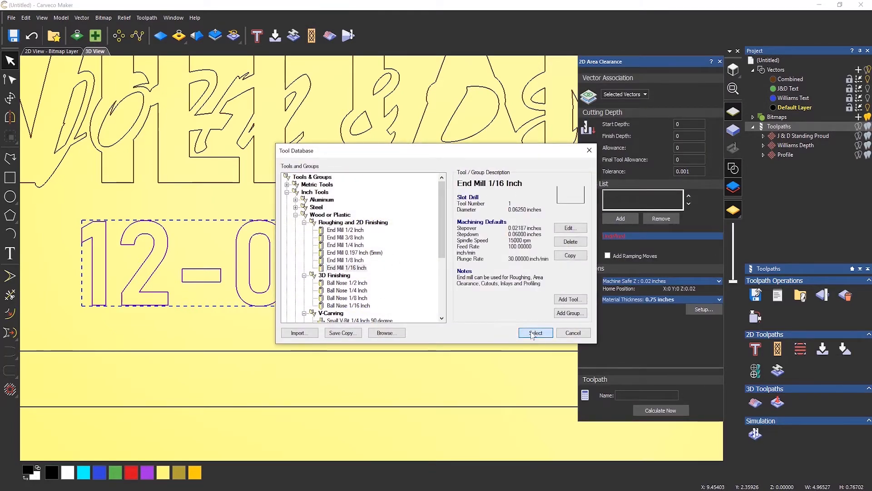
{"action": "left_click", "coordinate": [675, 137]}
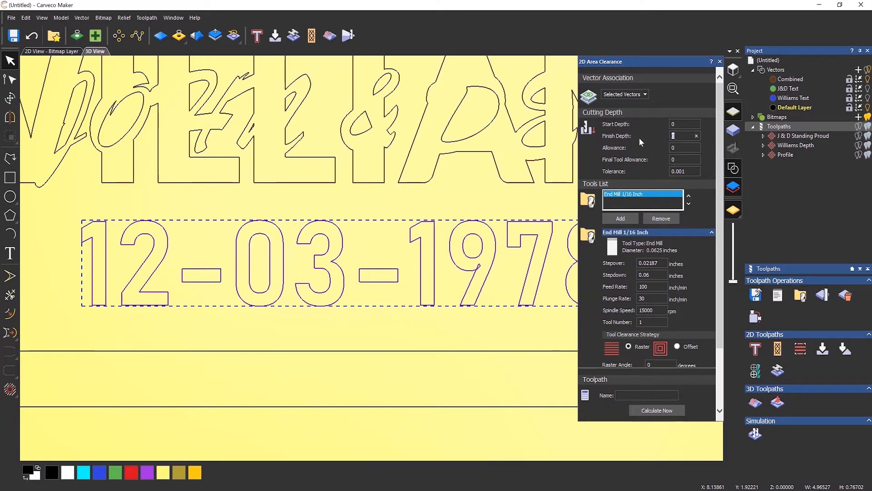
{"action": "type", "text": ".25"}
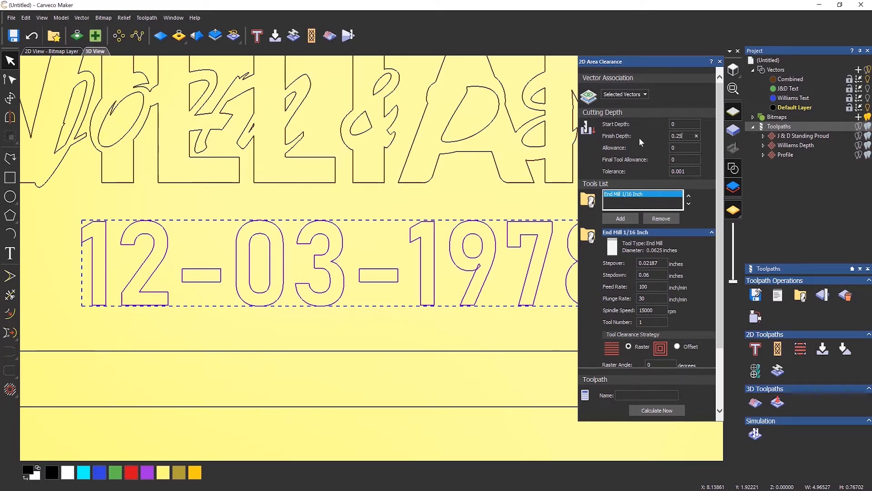
{"action": "left_click", "coordinate": [661, 410]}
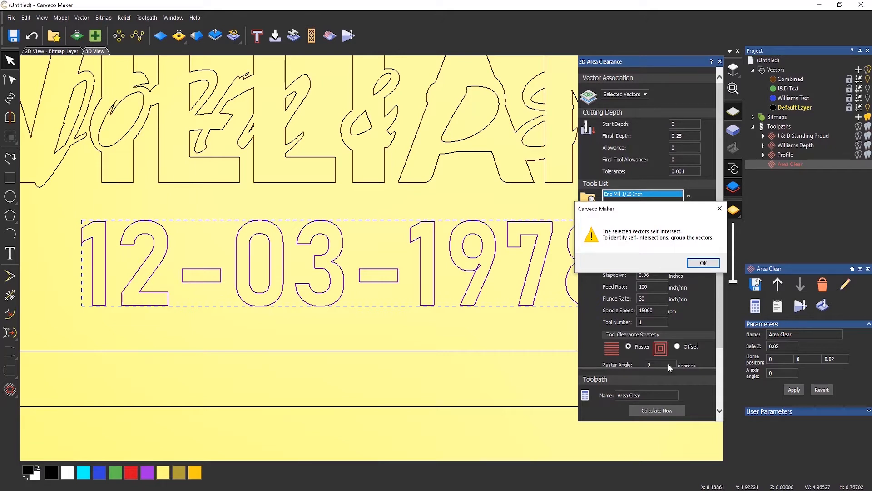
Dismiss both warnings, close Area Clearance, and open Vector Doctor checking vector intersections
{"action": "left_click", "coordinate": [703, 264]}
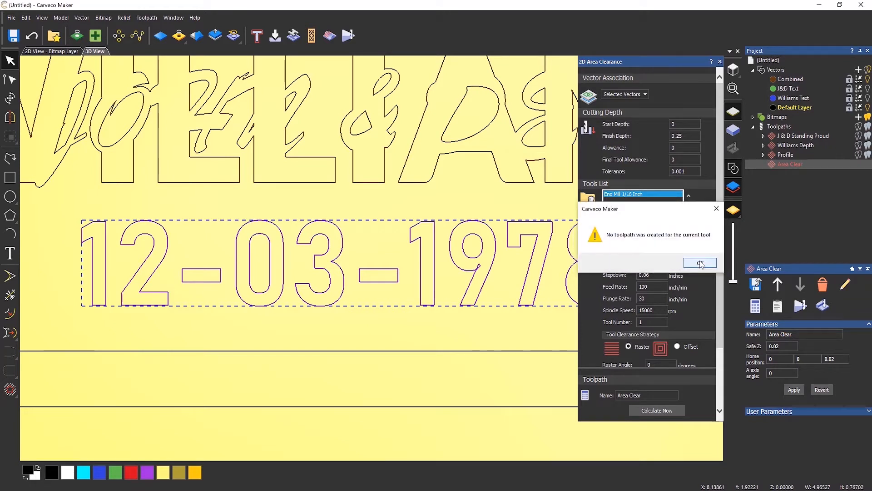
{"action": "left_click", "coordinate": [700, 263]}
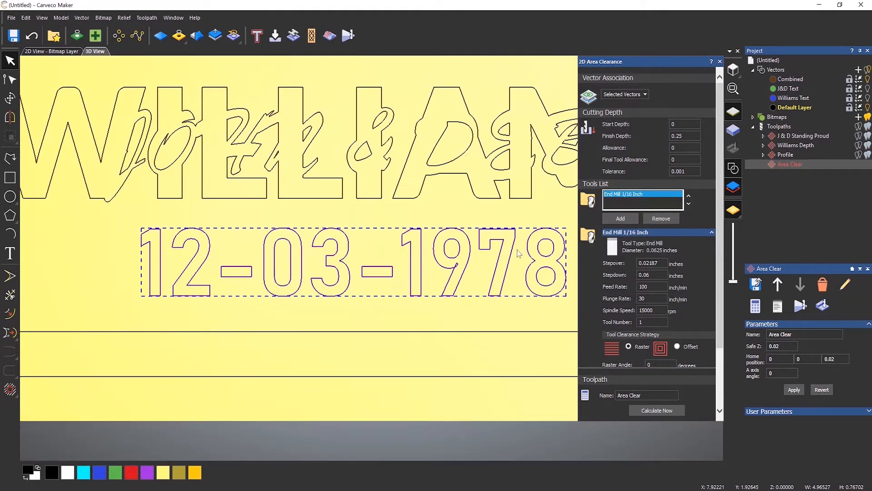
{"action": "left_click", "coordinate": [719, 61]}
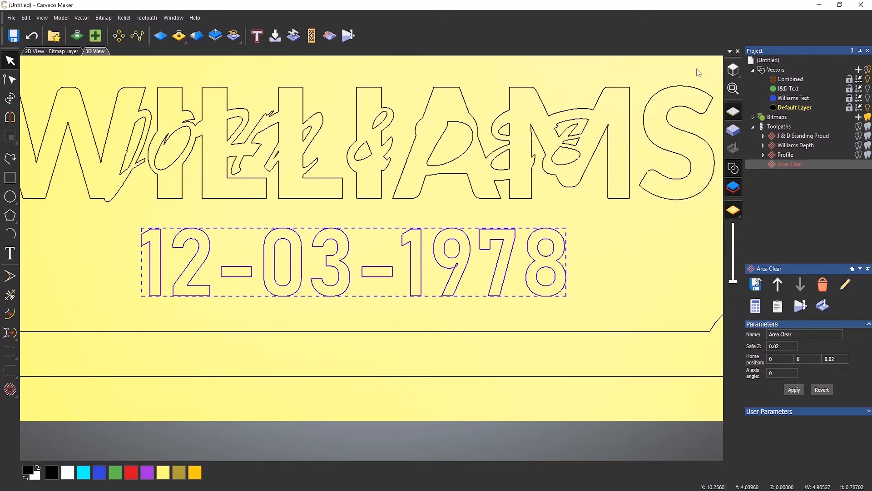
{"action": "left_click", "coordinate": [96, 40]}
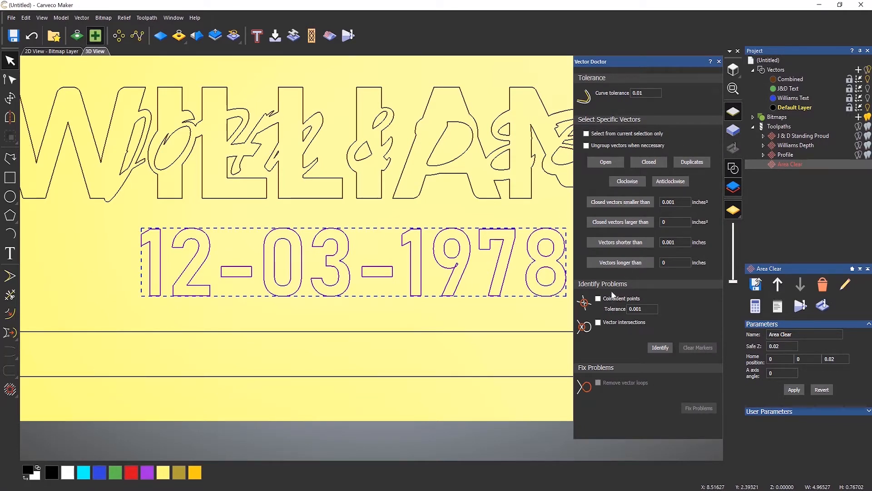
{"action": "left_click", "coordinate": [599, 323]}
Identify the self-intersection and zoom in to inspect the marker on the date
{"action": "left_click", "coordinate": [661, 347]}
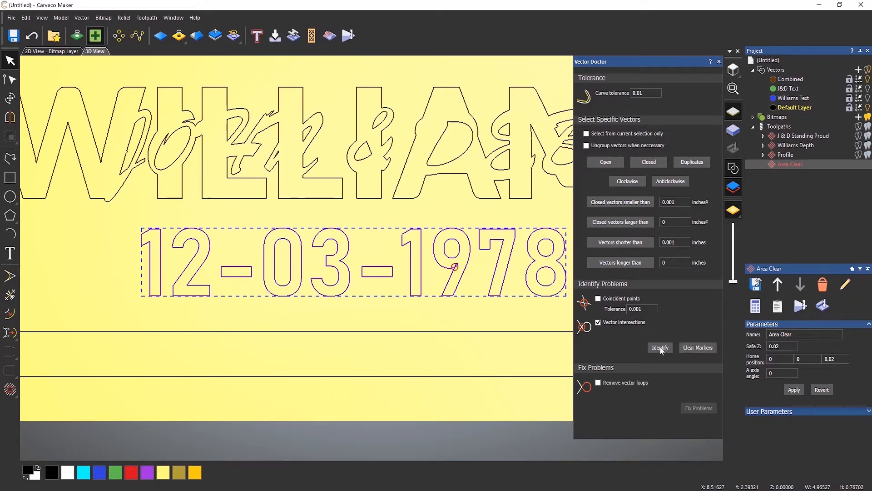
{"action": "scroll", "coordinate": [454, 268], "scroll_direction": "up", "scroll_amount": 6}
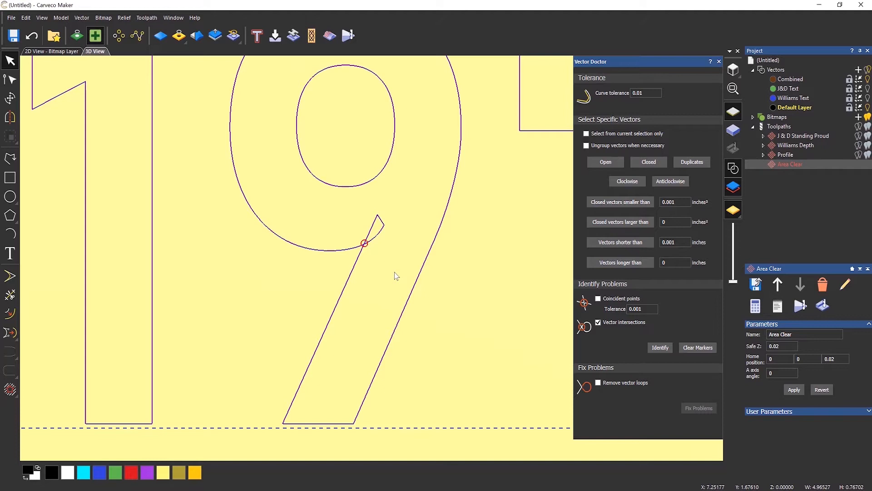
{"action": "scroll", "coordinate": [396, 276], "scroll_direction": "down", "scroll_amount": 5}
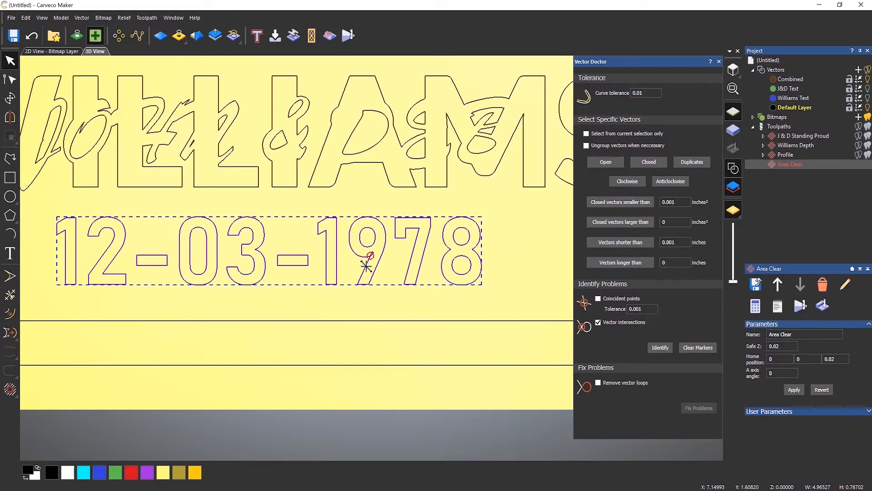
Remove the self-intersecting loop on the 9, then close Vector Doctor
{"action": "left_click", "coordinate": [598, 383]}
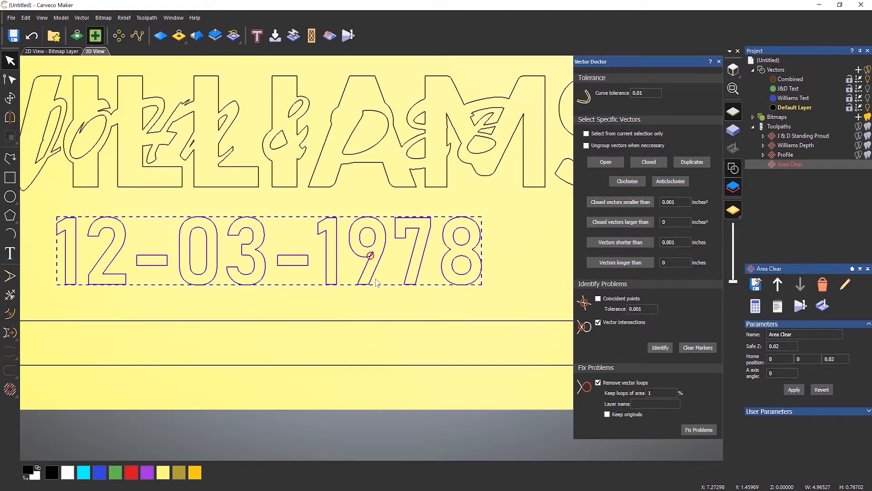
{"action": "scroll", "coordinate": [376, 282], "scroll_direction": "up", "scroll_amount": 8}
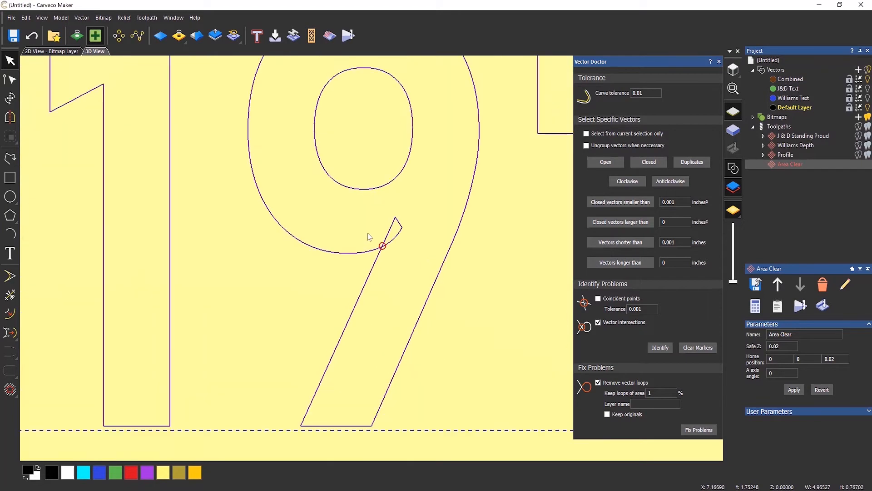
{"action": "left_click", "coordinate": [699, 430]}
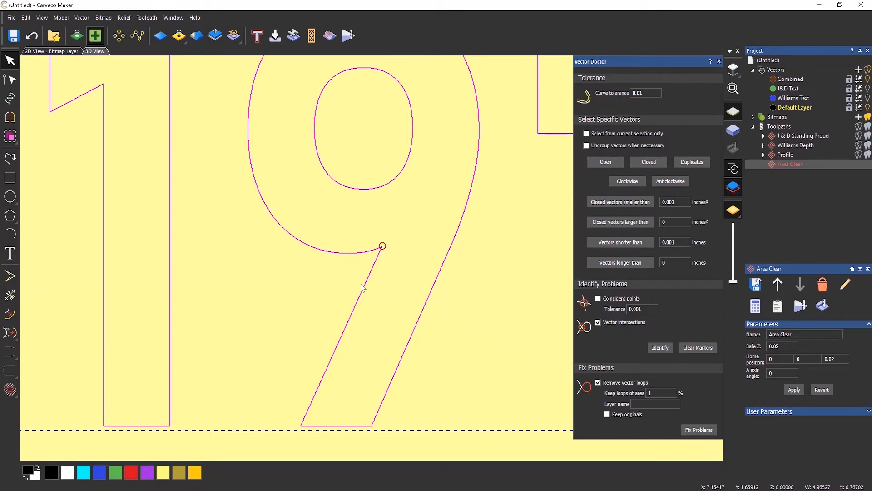
{"action": "scroll", "coordinate": [371, 254], "scroll_direction": "down", "scroll_amount": 5}
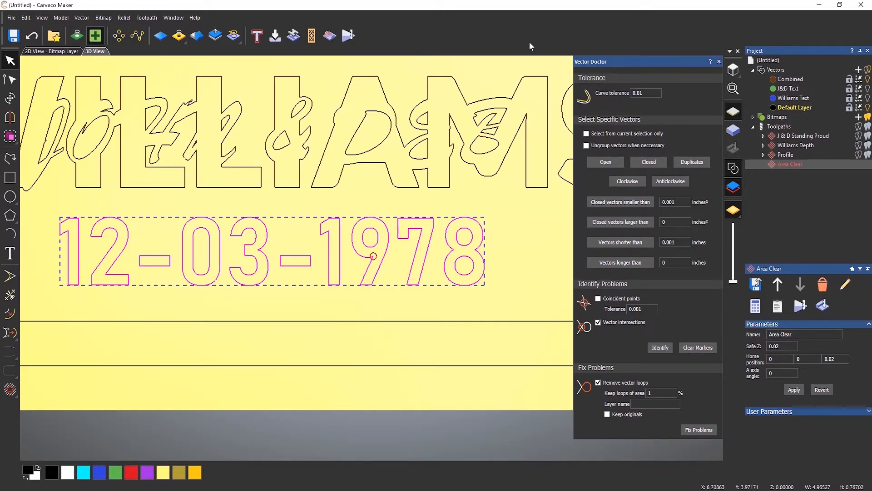
{"action": "left_click", "coordinate": [719, 61]}
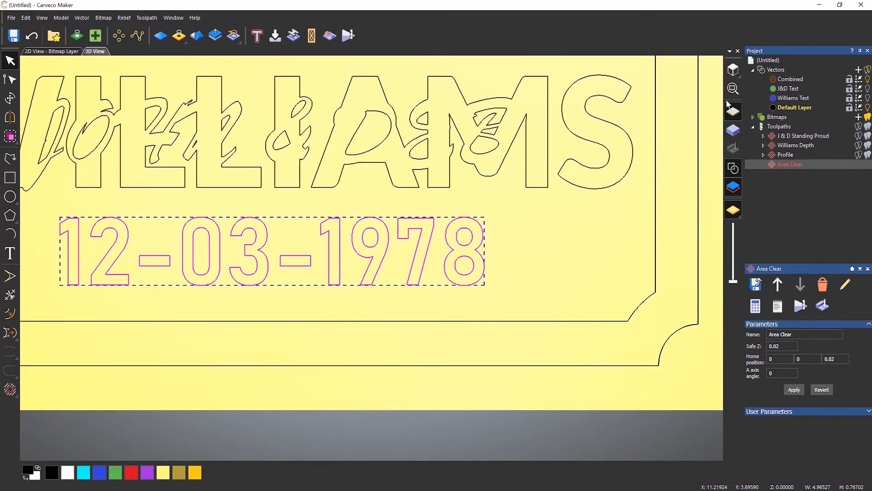
Group the 12-03-1978 outlines in Area Clear and calculate raster passes filling each digit
{"action": "double_click", "coordinate": [788, 165]}
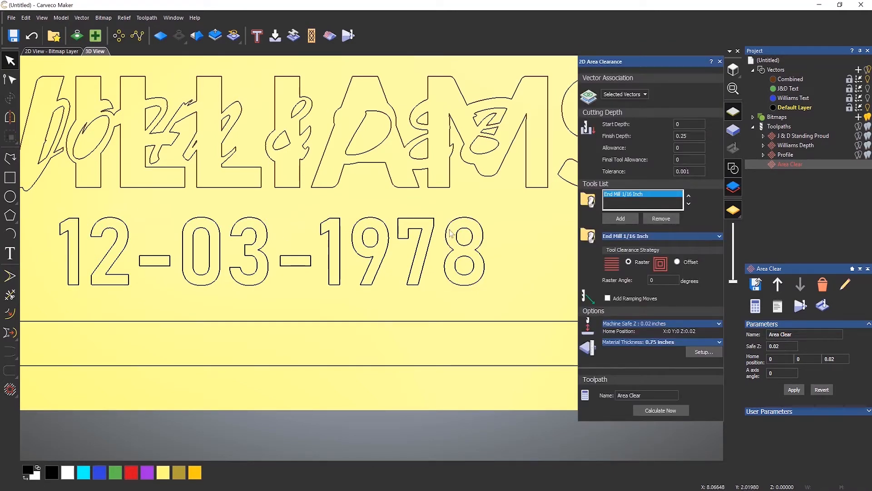
{"action": "left_click", "coordinate": [430, 257]}
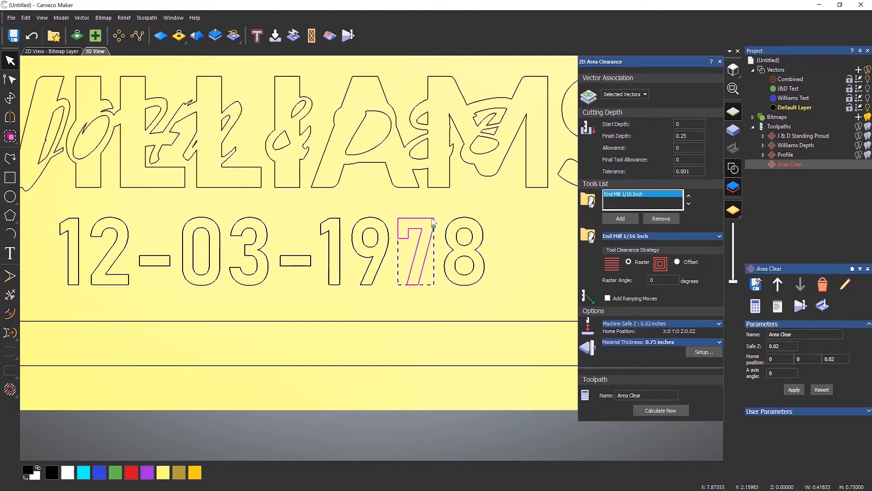
{"action": "left_click", "coordinate": [386, 229]}
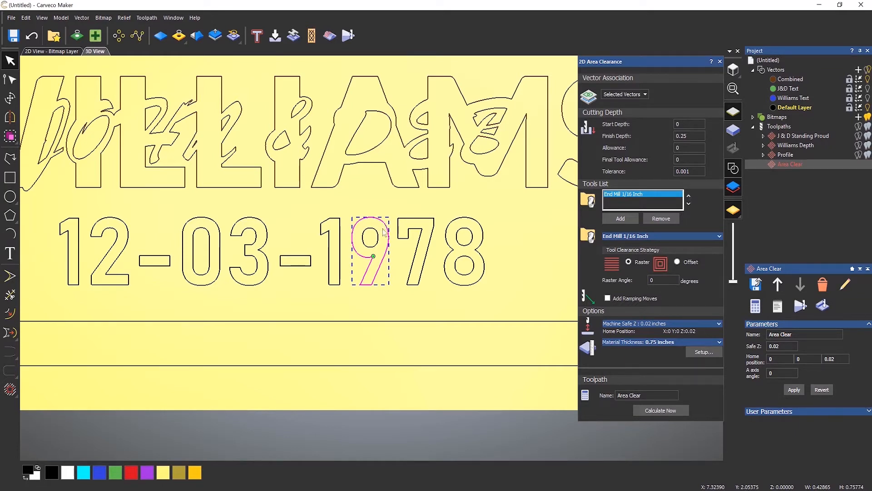
{"action": "left_click_drag", "start_coordinate": [51, 200], "coordinate": [500, 318]}
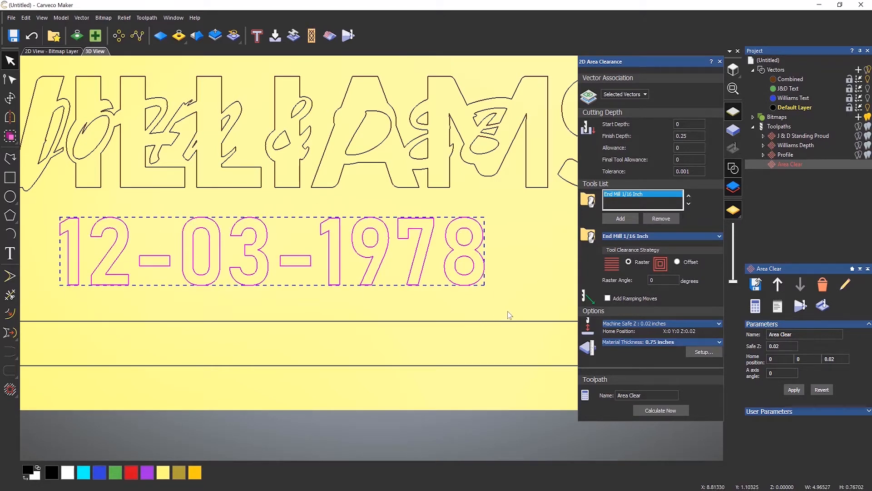
{"action": "left_click", "coordinate": [11, 137]}
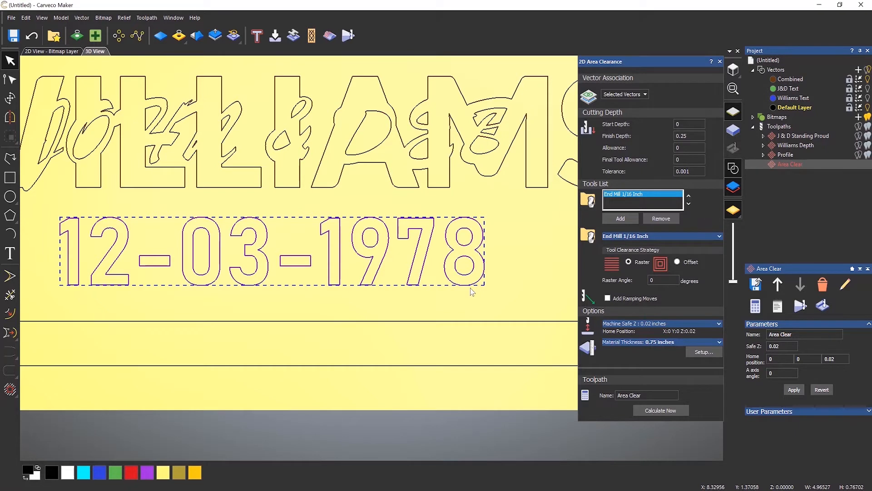
{"action": "left_click", "coordinate": [677, 409]}
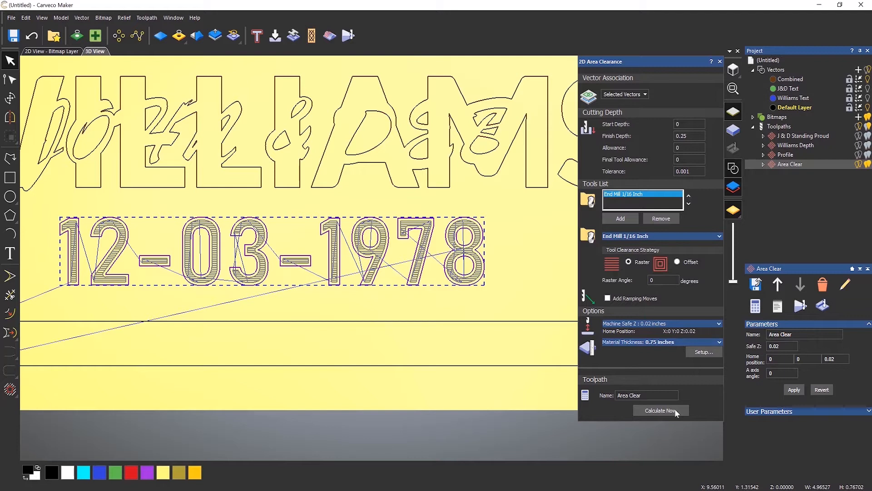
{"action": "left_click", "coordinate": [720, 61]}
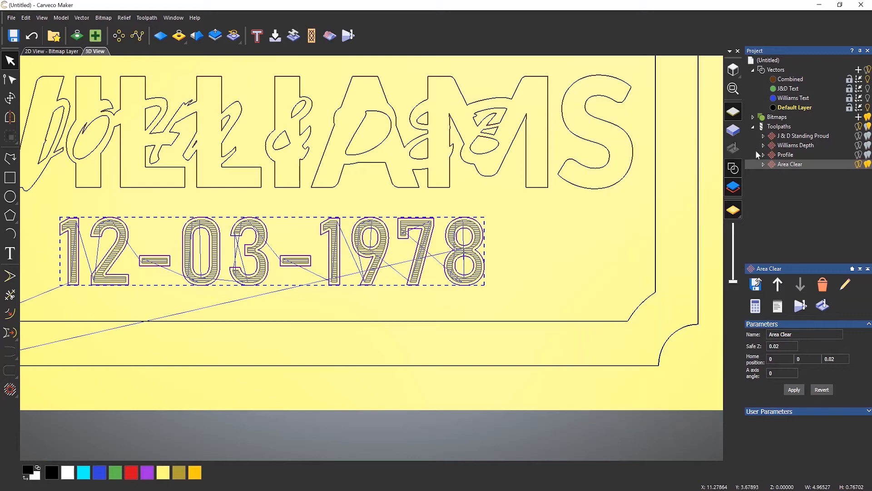
Delete the Area Clear toolpath from the Project tree's toolpath list
{"action": "right_click", "coordinate": [771, 163]}
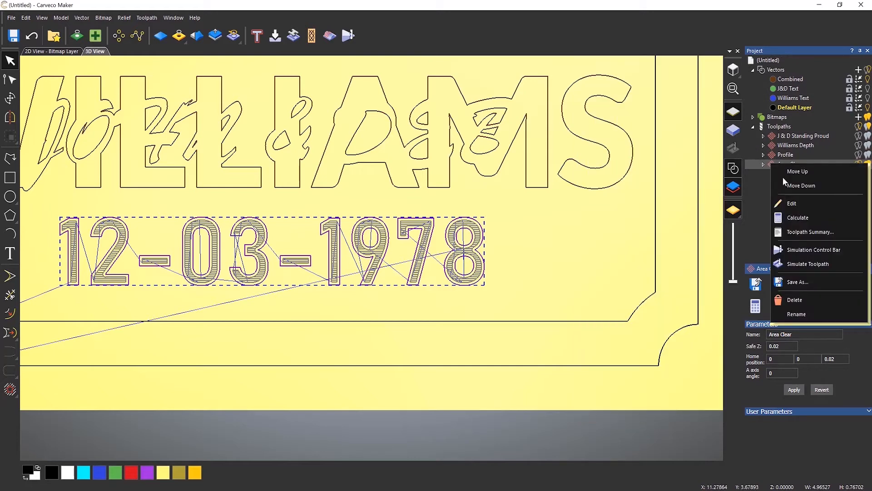
{"action": "left_click", "coordinate": [787, 299]}
{"action": "scroll", "coordinate": [382, 258], "scroll_direction": "down", "scroll_amount": 1}
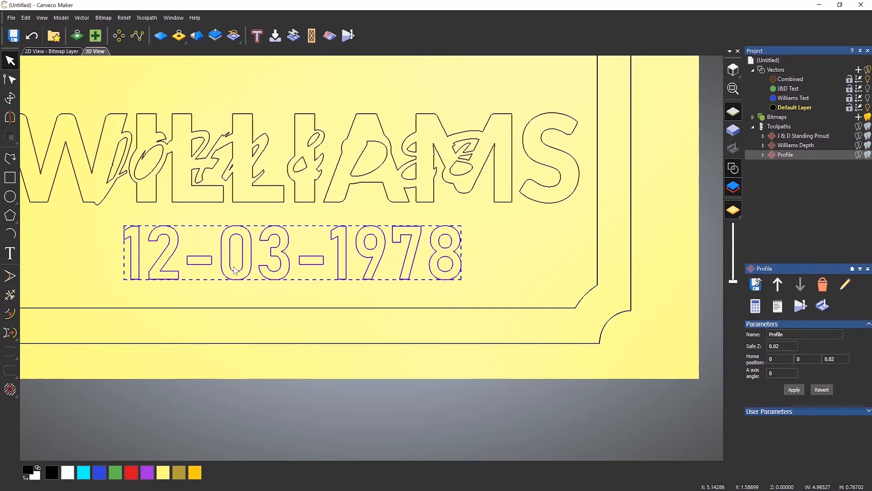
Show the Toolpath Operations and zoom in on the 03 of the date
{"action": "left_click", "coordinate": [770, 127]}
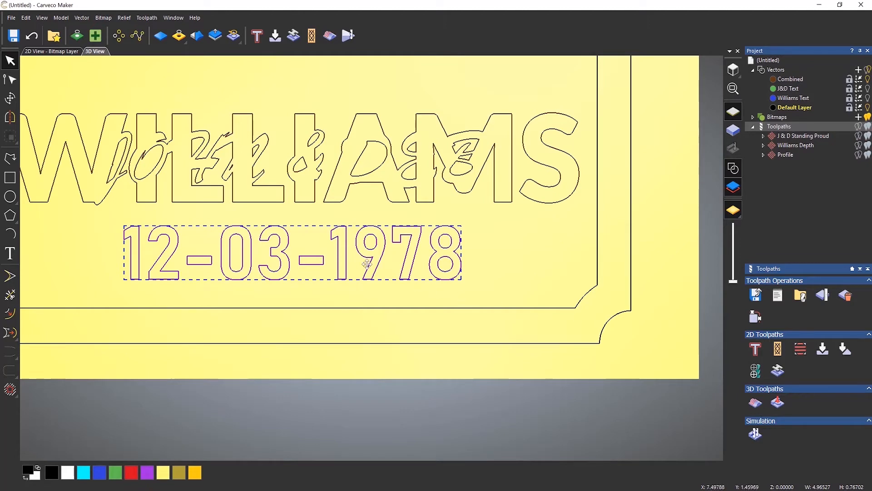
{"action": "scroll", "coordinate": [242, 253], "scroll_direction": "up", "scroll_amount": 5}
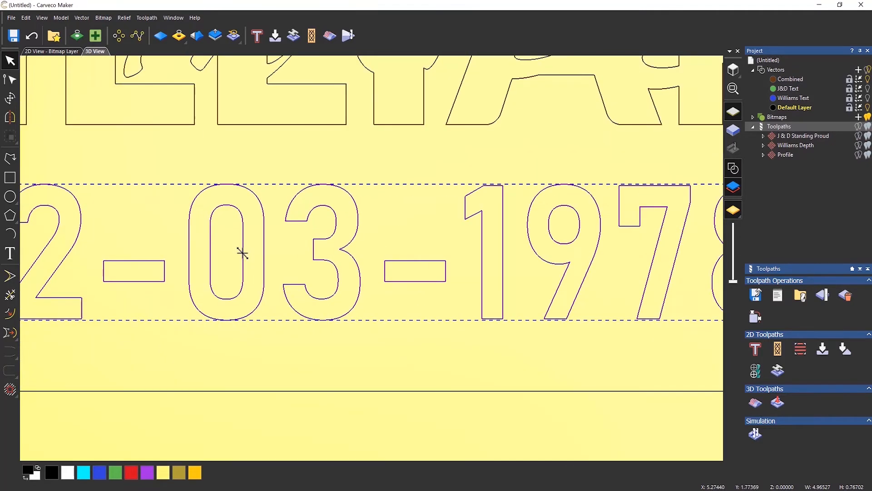
{"action": "scroll", "coordinate": [308, 231], "scroll_direction": "up", "scroll_amount": 1}
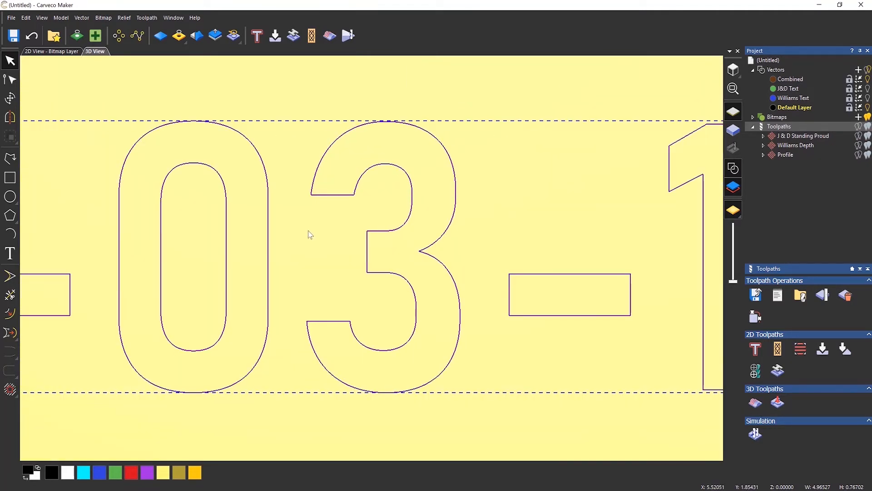
{"action": "left_click", "coordinate": [315, 206]}
{"action": "middle_click_drag", "start_coordinate": [316, 206], "coordinate": [340, 222]}
{"action": "left_click", "coordinate": [10, 197]}
{"action": "left_click_drag", "start_coordinate": [392, 157], "coordinate": [400, 173]}
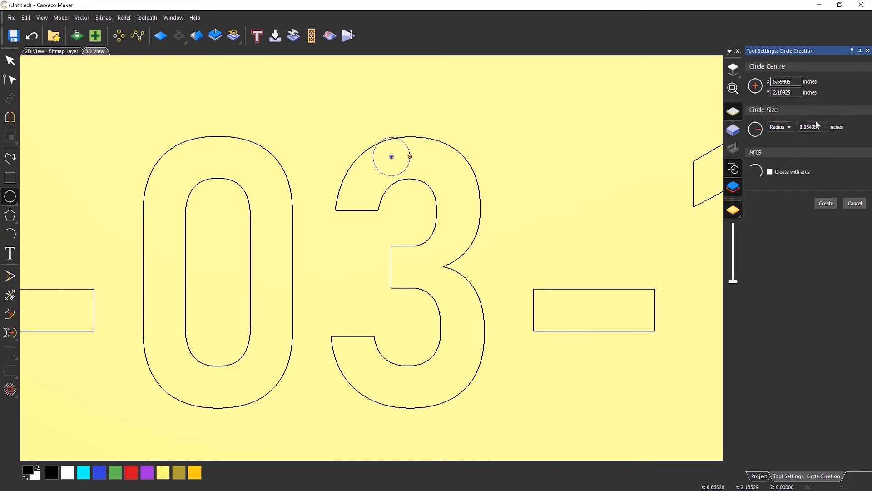
{"action": "left_click", "coordinate": [781, 127]}
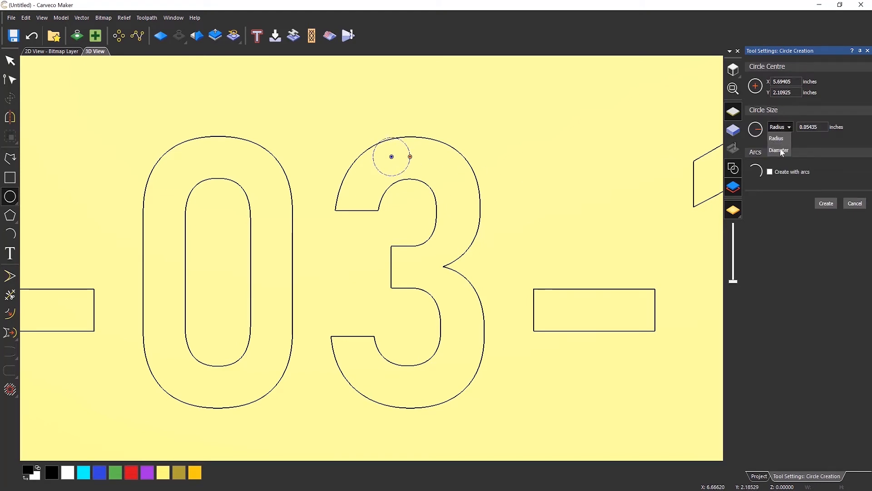
{"action": "left_click", "coordinate": [779, 150]}
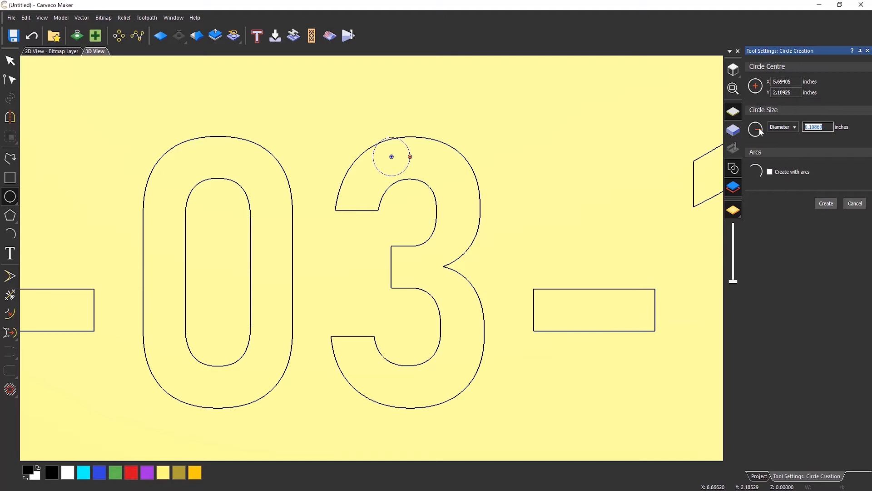
{"action": "type", "text": "0.125"}
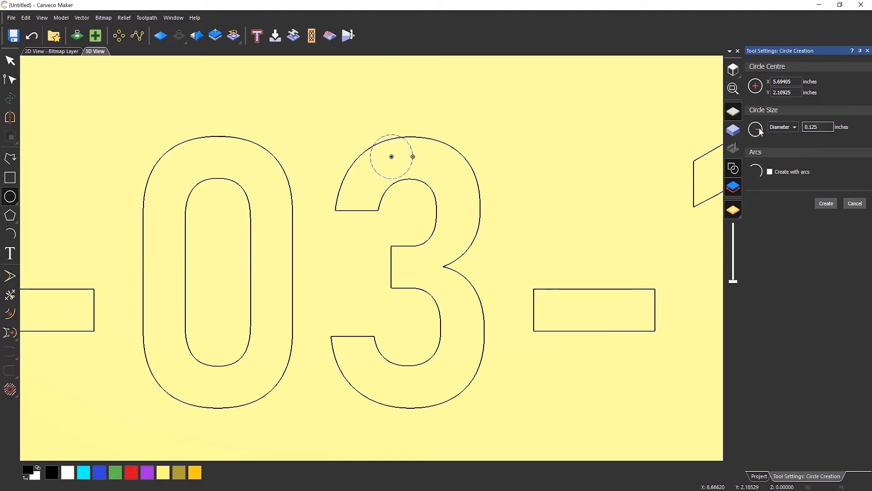
{"action": "left_click", "coordinate": [827, 203]}
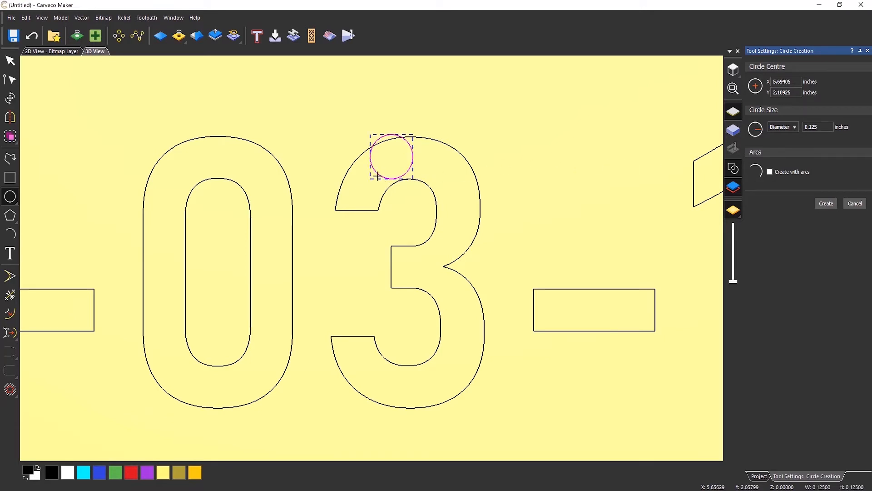
{"action": "left_click_drag", "start_coordinate": [379, 175], "coordinate": [361, 197]}
{"action": "key", "text": "Return"}
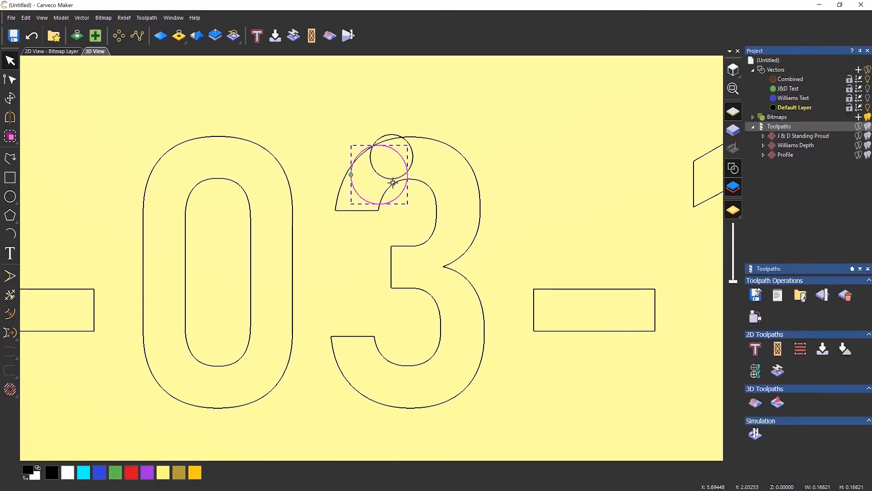
{"action": "key", "text": "Delete"}
{"action": "left_click", "coordinate": [377, 171]}
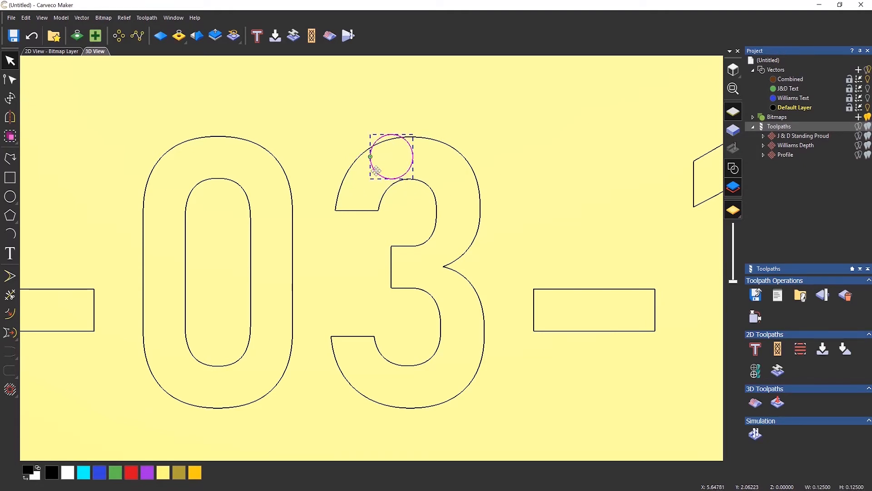
{"action": "left_click_drag", "start_coordinate": [377, 170], "coordinate": [348, 203]}
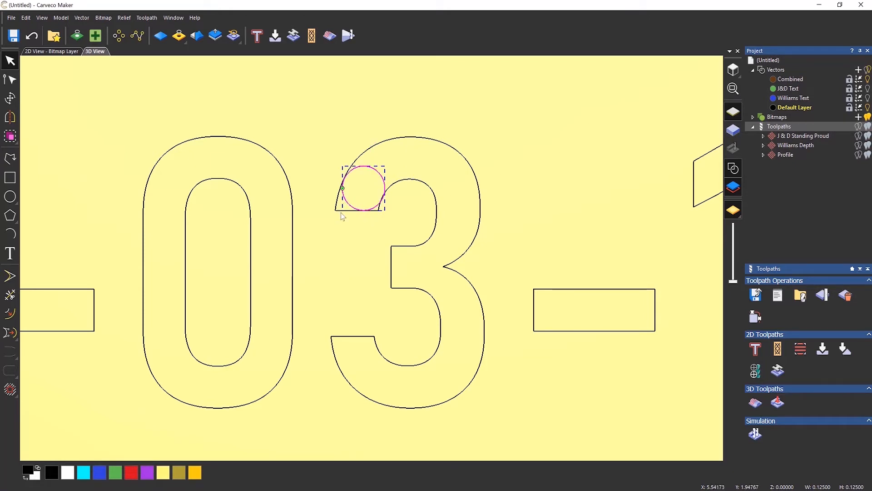
{"action": "scroll", "coordinate": [342, 217], "scroll_direction": "up", "scroll_amount": 5}
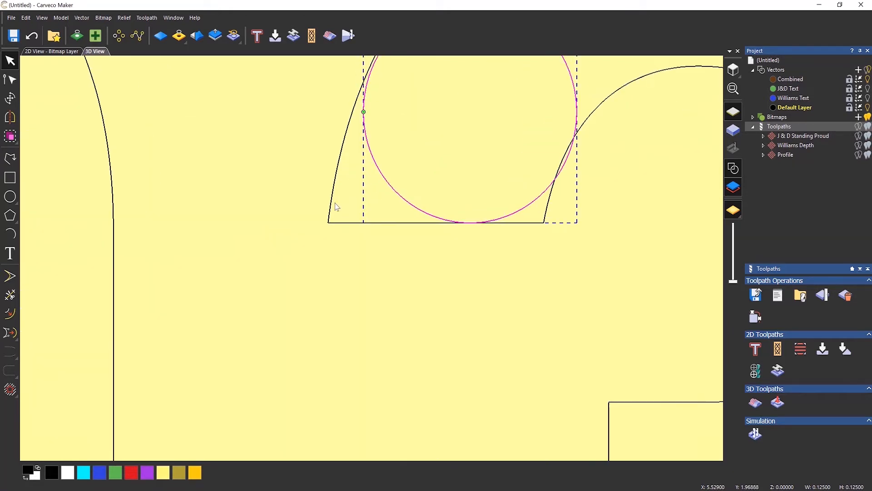
{"action": "scroll", "coordinate": [370, 253], "scroll_direction": "down", "scroll_amount": 3}
{"action": "scroll", "coordinate": [400, 159], "scroll_direction": "up", "scroll_amount": 2}
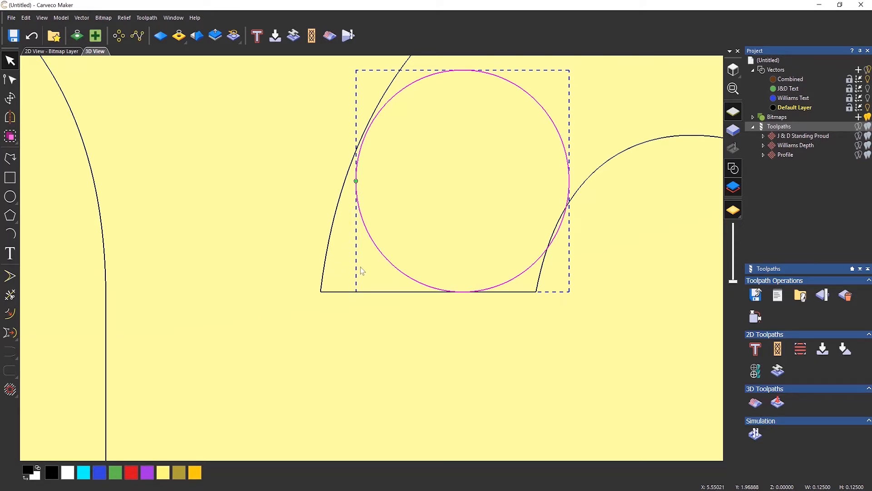
{"action": "key", "text": "Delete"}
{"action": "scroll", "coordinate": [373, 257], "scroll_direction": "down", "scroll_amount": 2}
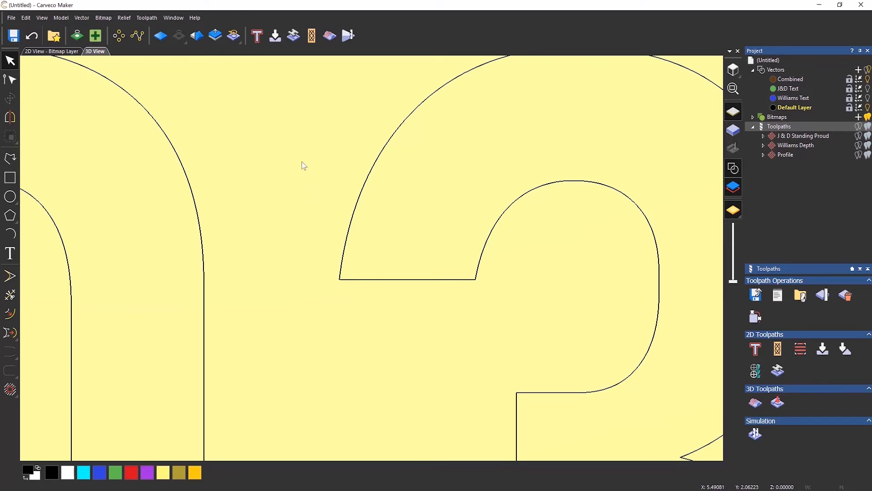
Zoom out and marquee-select all the 12-03-1978 date outlines
{"action": "scroll", "coordinate": [337, 168], "scroll_direction": "down", "scroll_amount": 5}
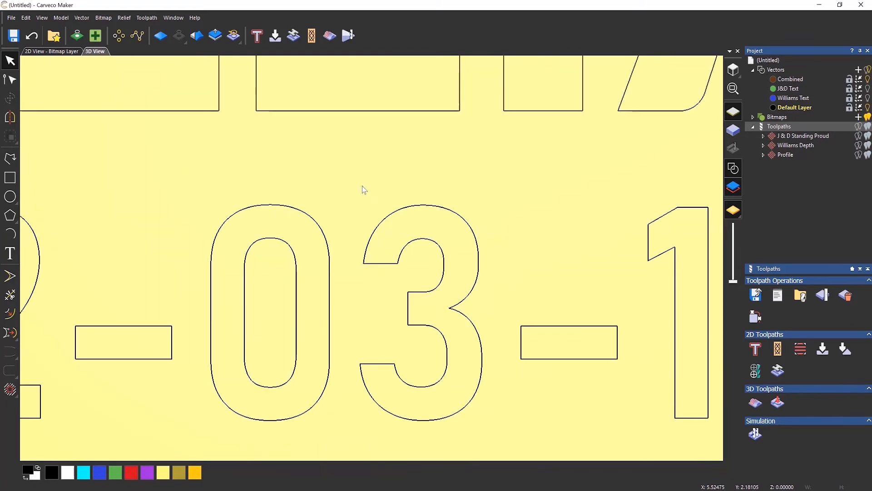
{"action": "scroll", "coordinate": [364, 196], "scroll_direction": "down", "scroll_amount": 4}
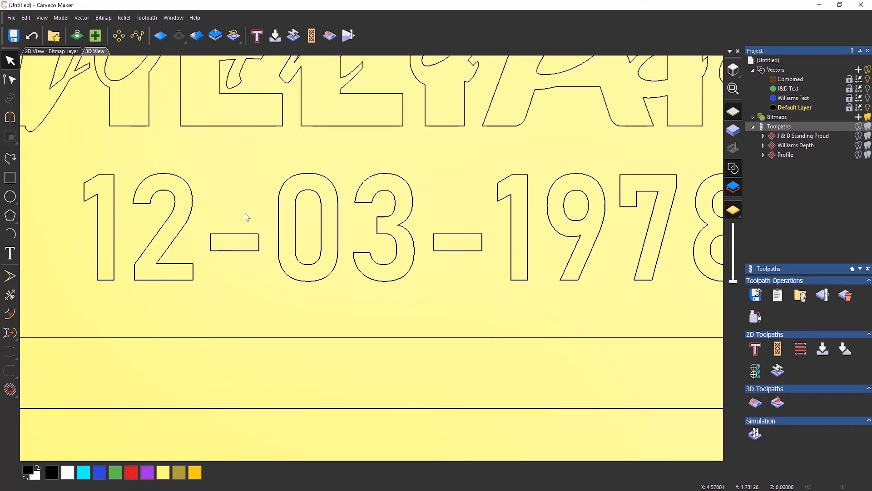
{"action": "middle_click_drag", "start_coordinate": [415, 175], "coordinate": [380, 176]}
{"action": "scroll", "coordinate": [380, 177], "scroll_direction": "down", "scroll_amount": 1}
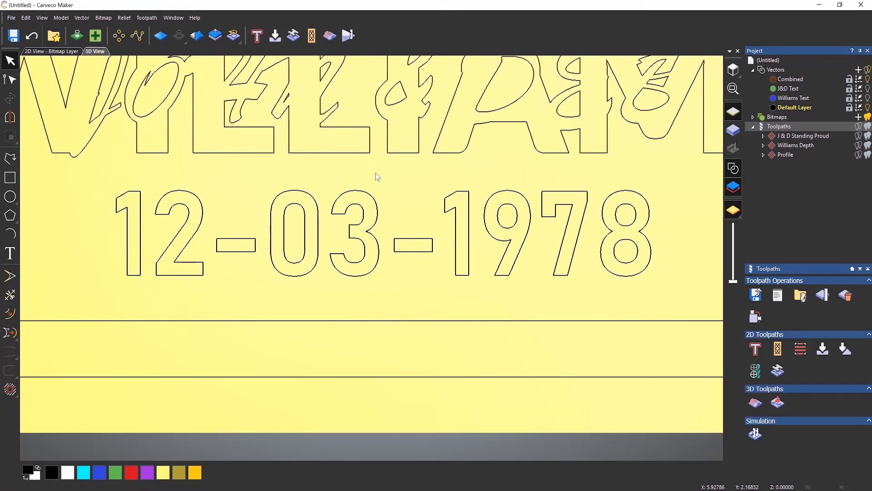
{"action": "left_click_drag", "start_coordinate": [109, 171], "coordinate": [679, 308]}
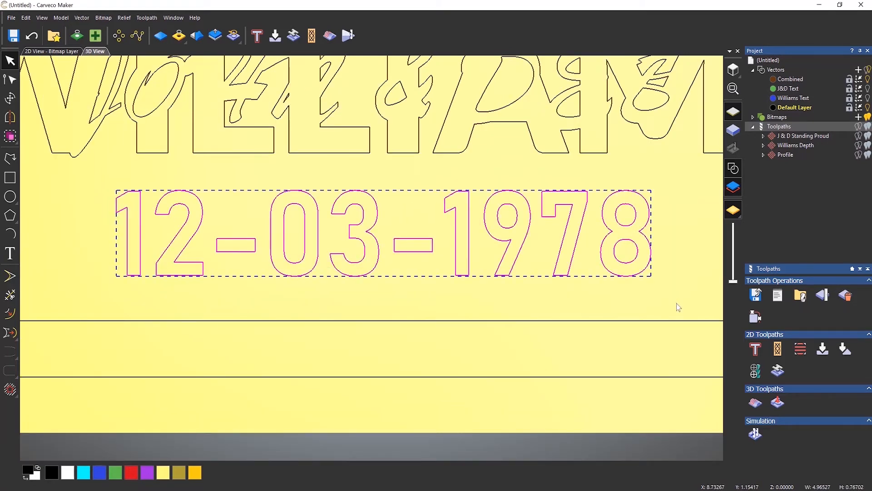
Group the date outlines and start a Female Pocket inlay in the Inlay Wizard
{"action": "left_click", "coordinate": [10, 136]}
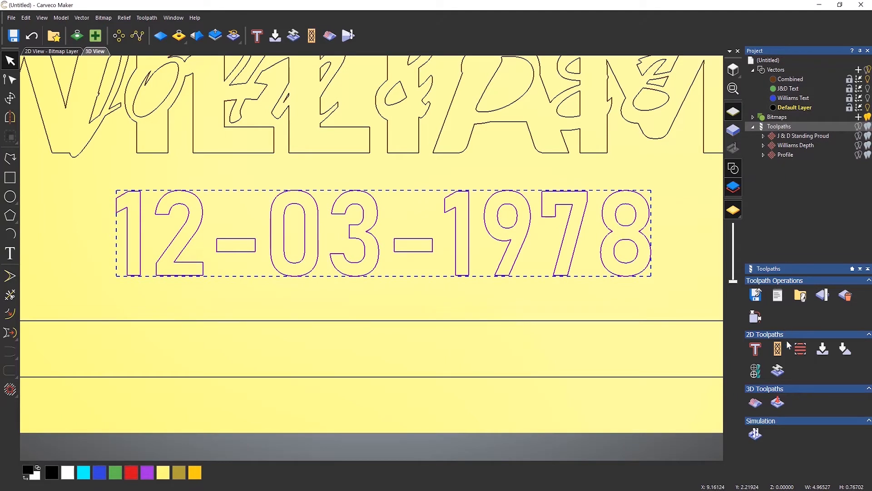
{"action": "left_click", "coordinate": [779, 372]}
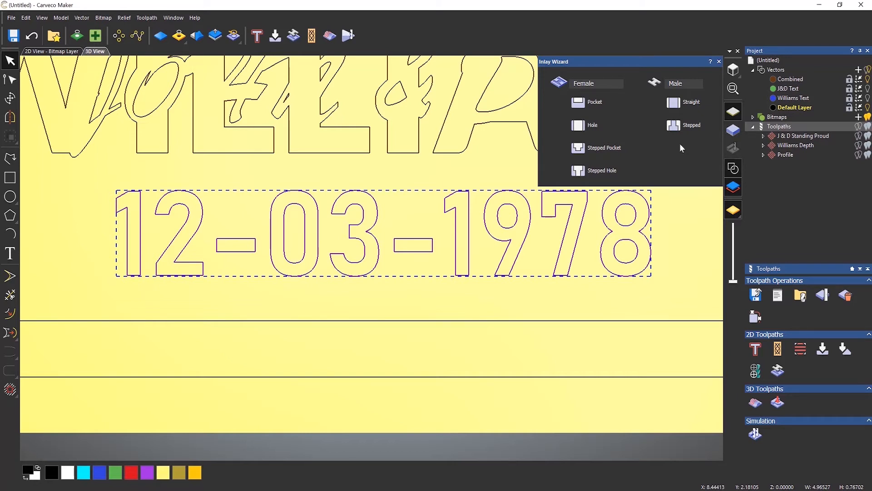
{"action": "left_click", "coordinate": [583, 106]}
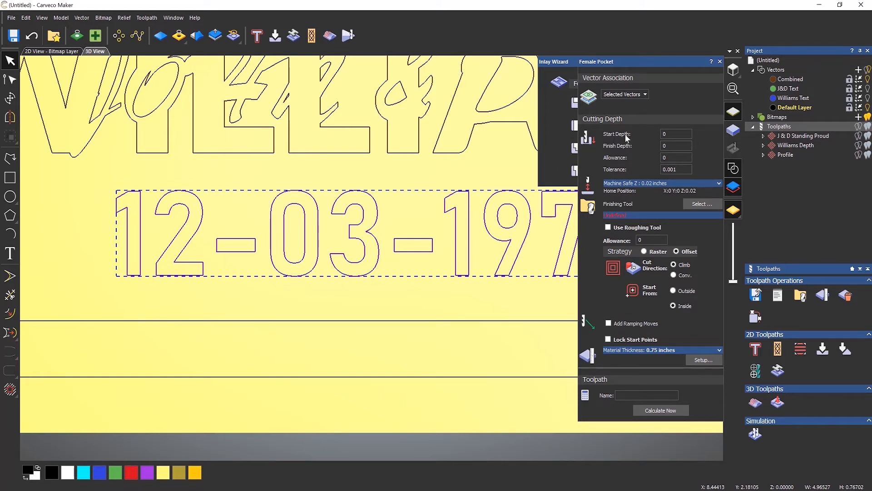
Set the Female Pocket finish depth to 0.125
{"action": "double_click", "coordinate": [670, 134]}
{"action": "left_click", "coordinate": [671, 145]}
{"action": "left_click", "coordinate": [671, 146]}
Choose End Mill 1/16 Inch as the cutter and calculate the Female Pocket toolpath
{"action": "left_click", "coordinate": [700, 203]}
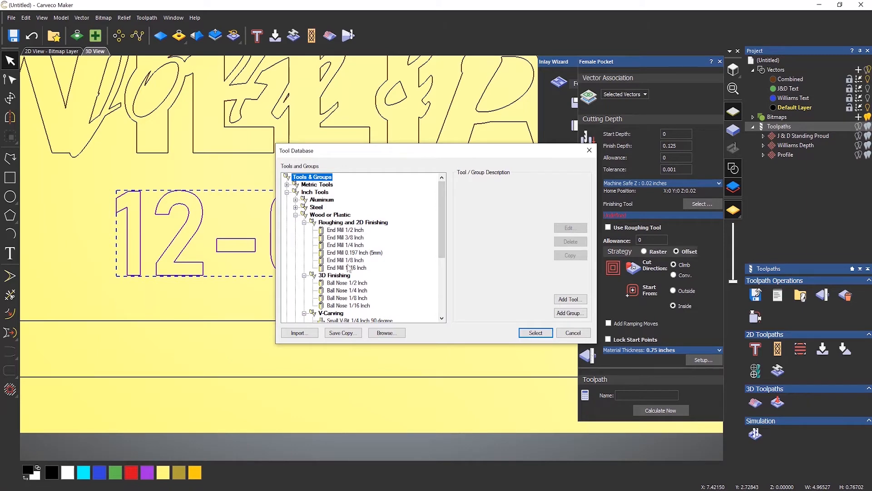
{"action": "left_click", "coordinate": [348, 268]}
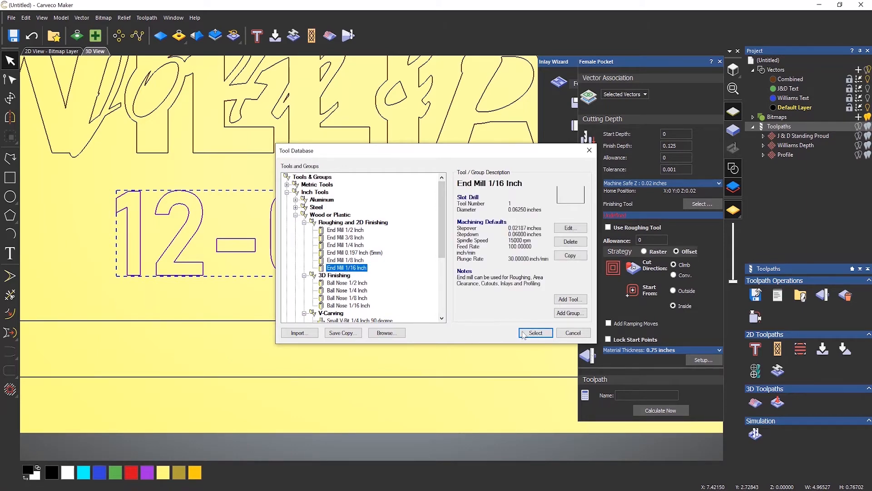
{"action": "left_click", "coordinate": [524, 335]}
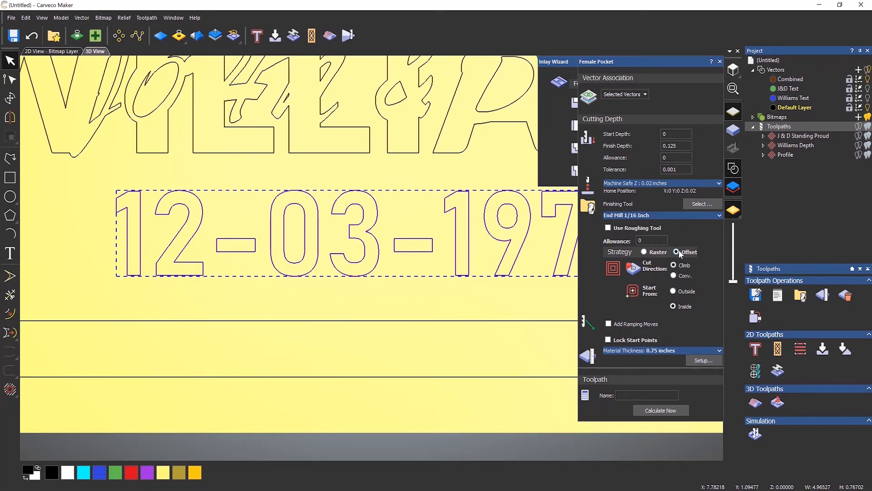
{"action": "left_click", "coordinate": [662, 410]}
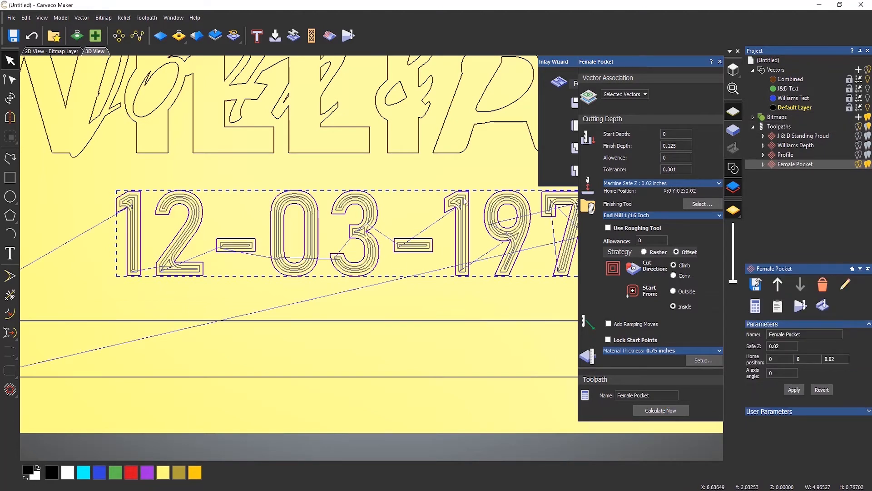
{"action": "scroll", "coordinate": [462, 205], "scroll_direction": "up", "scroll_amount": 3}
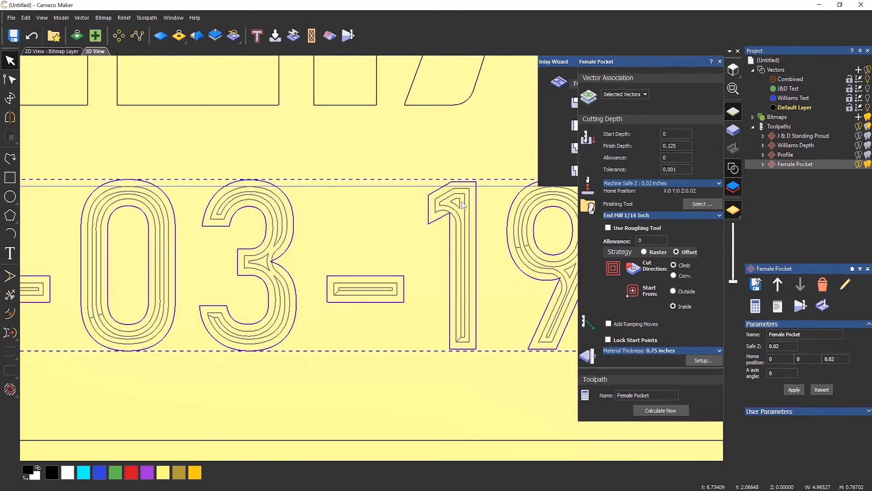
{"action": "scroll", "coordinate": [463, 205], "scroll_direction": "up", "scroll_amount": 3}
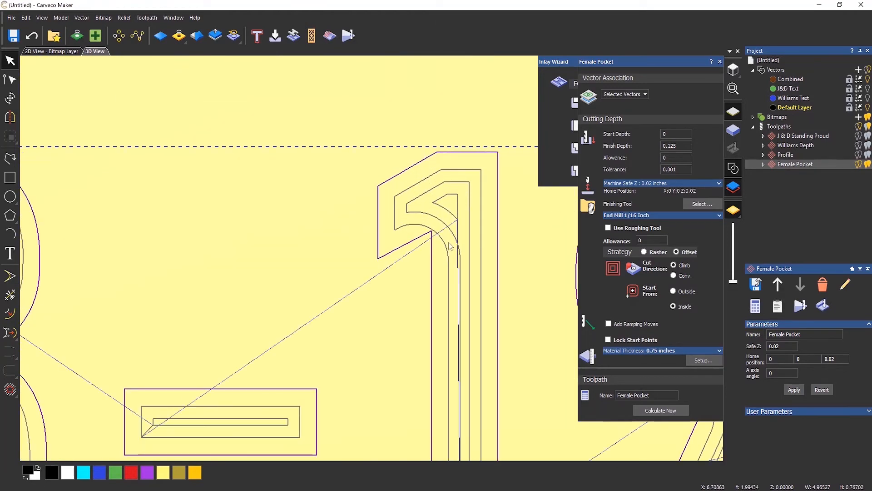
{"action": "scroll", "coordinate": [450, 246], "scroll_direction": "up", "scroll_amount": 2}
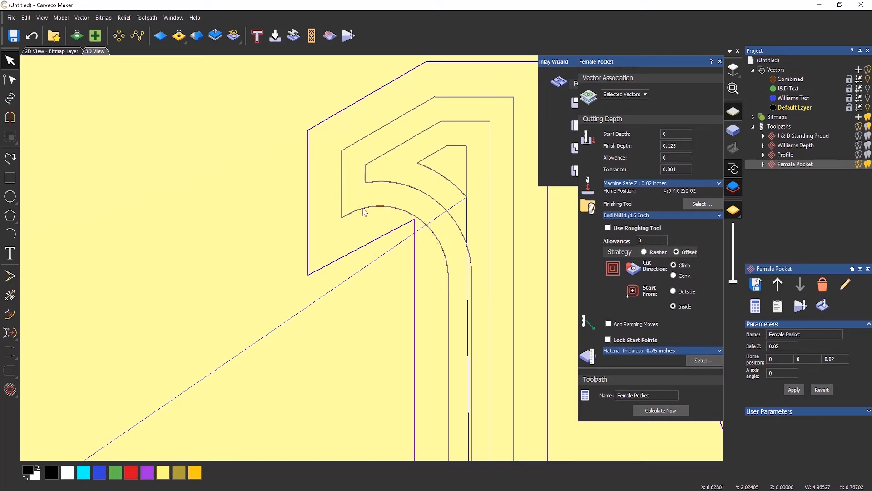
{"action": "scroll", "coordinate": [363, 209], "scroll_direction": "down", "scroll_amount": 5}
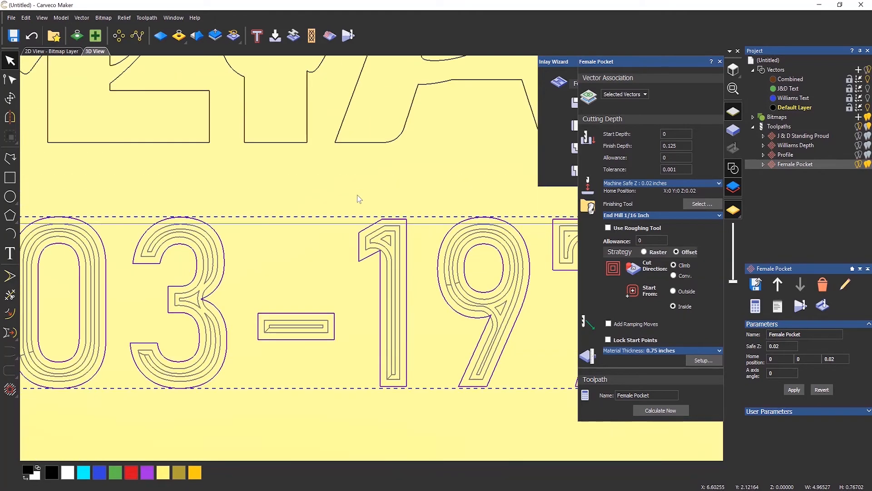
{"action": "scroll", "coordinate": [480, 317], "scroll_direction": "up", "scroll_amount": 5}
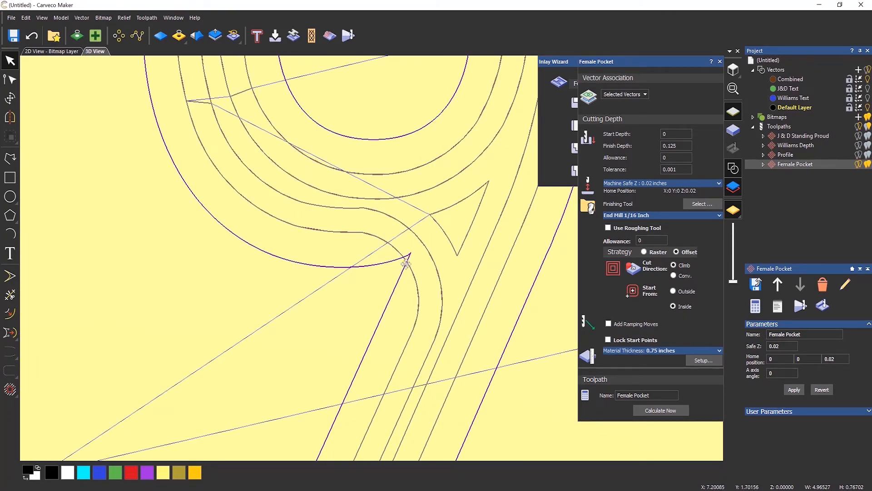
{"action": "scroll", "coordinate": [393, 251], "scroll_direction": "down", "scroll_amount": 4}
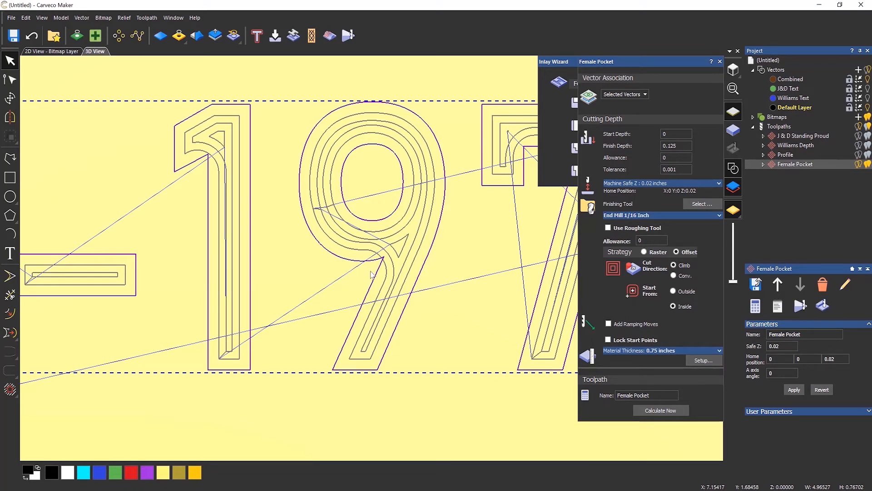
{"action": "scroll", "coordinate": [350, 257], "scroll_direction": "down", "scroll_amount": 5}
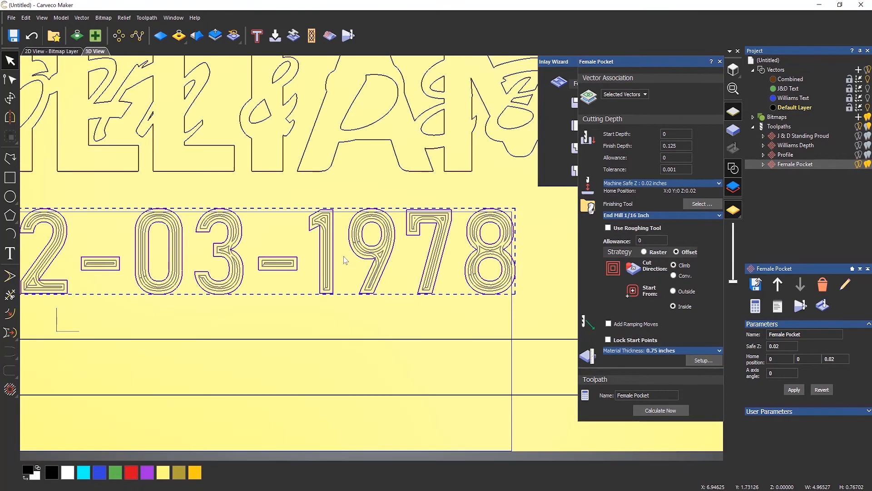
{"action": "scroll", "coordinate": [207, 249], "scroll_direction": "up", "scroll_amount": 2}
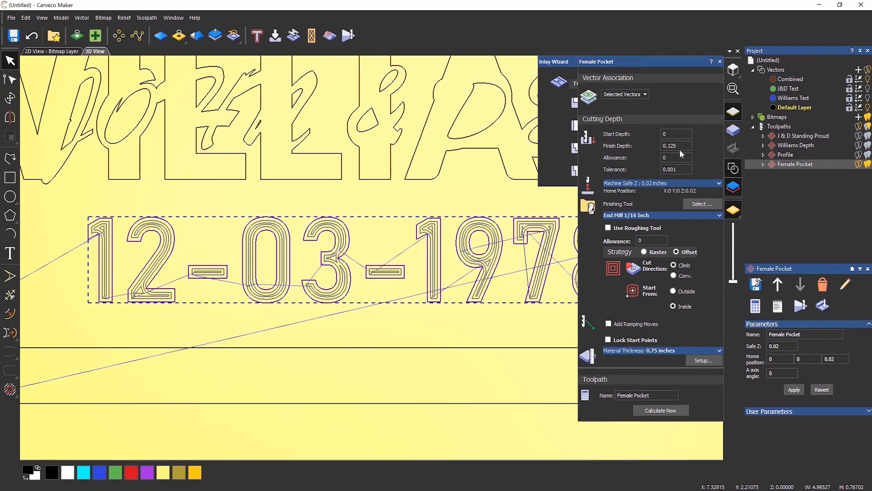
Simulate the J & D Standing Proud and Williams Depth toolpaths on the plaque
{"action": "right_click", "coordinate": [787, 136]}
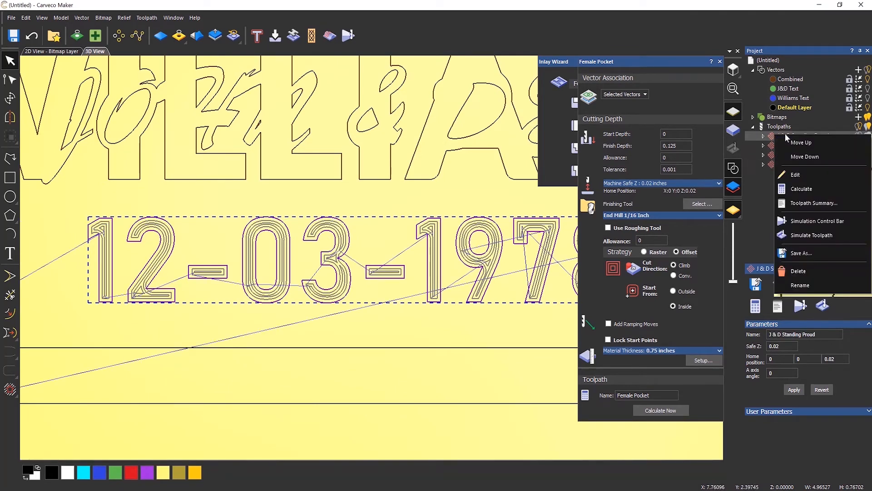
{"action": "left_click", "coordinate": [809, 231]}
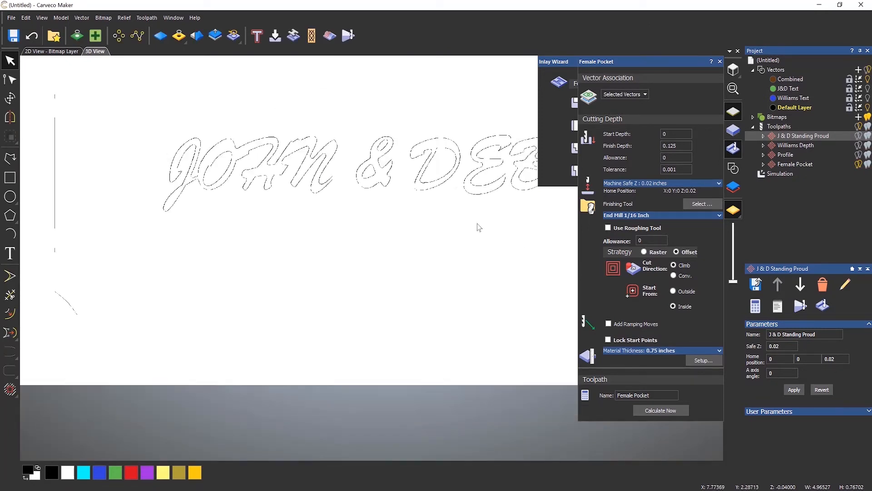
{"action": "left_click_drag", "start_coordinate": [455, 193], "coordinate": [292, 304]}
{"action": "left_click_drag", "start_coordinate": [411, 283], "coordinate": [391, 291]}
{"action": "right_click", "coordinate": [798, 147]}
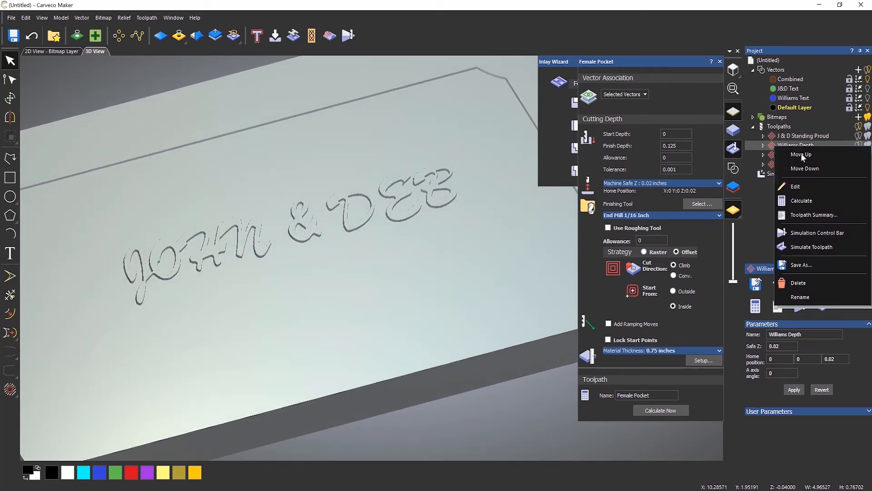
{"action": "left_click", "coordinate": [812, 247]}
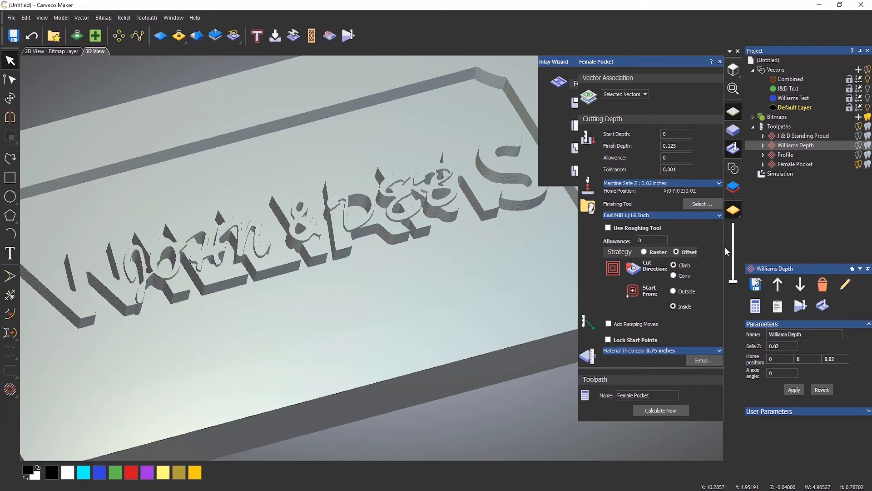
Bring up the Simulation Control Bar for the Female Pocket toolpath
{"action": "left_click", "coordinate": [790, 166]}
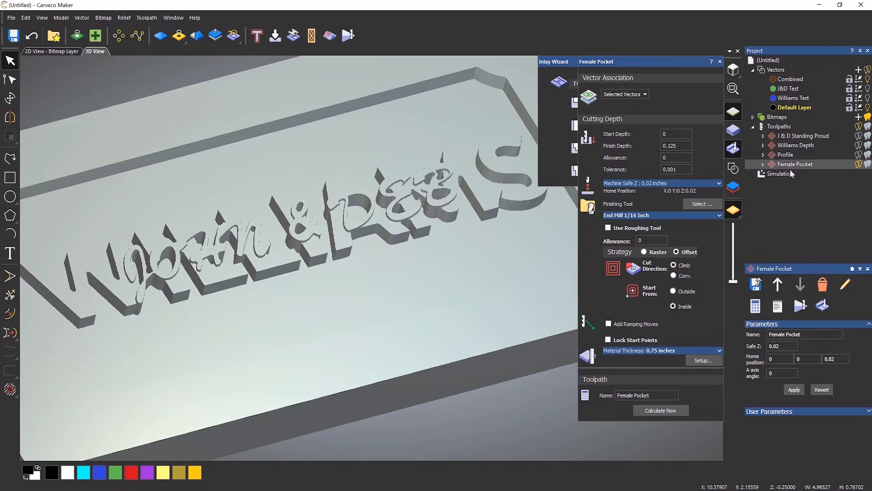
{"action": "scroll", "coordinate": [340, 226], "scroll_direction": "down", "scroll_amount": 3}
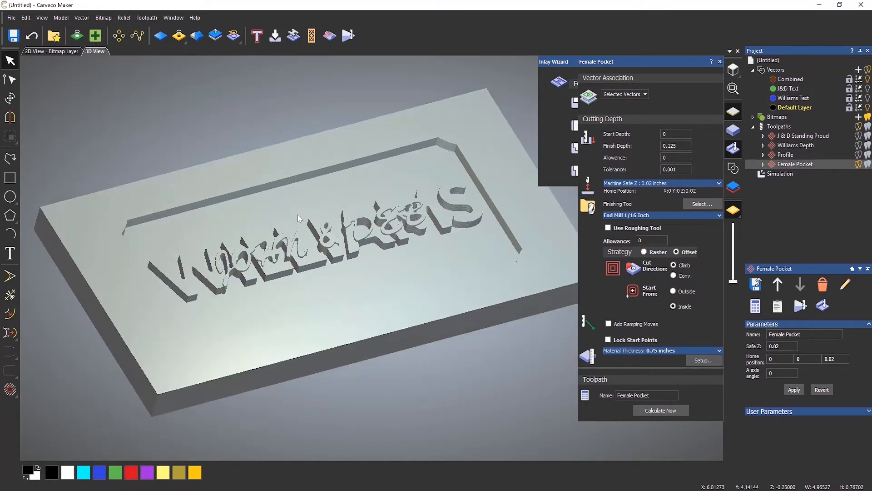
{"action": "scroll", "coordinate": [400, 223], "scroll_direction": "up", "scroll_amount": 2}
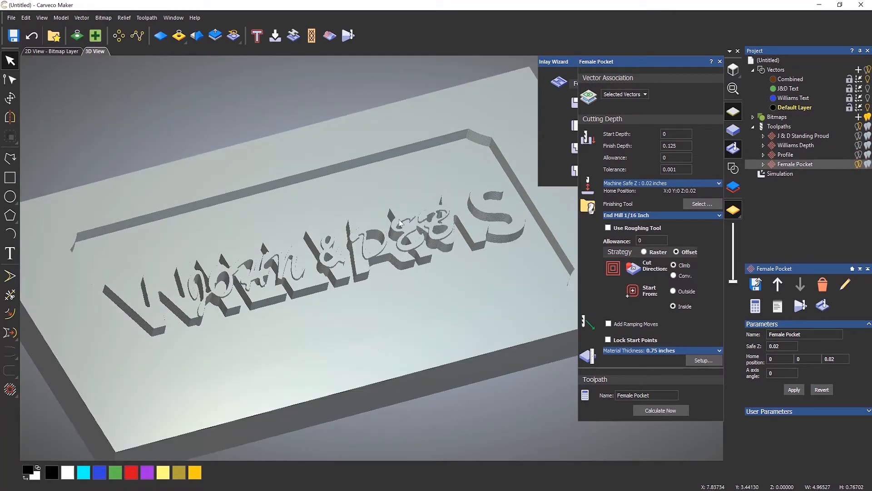
{"action": "right_click", "coordinate": [797, 164]}
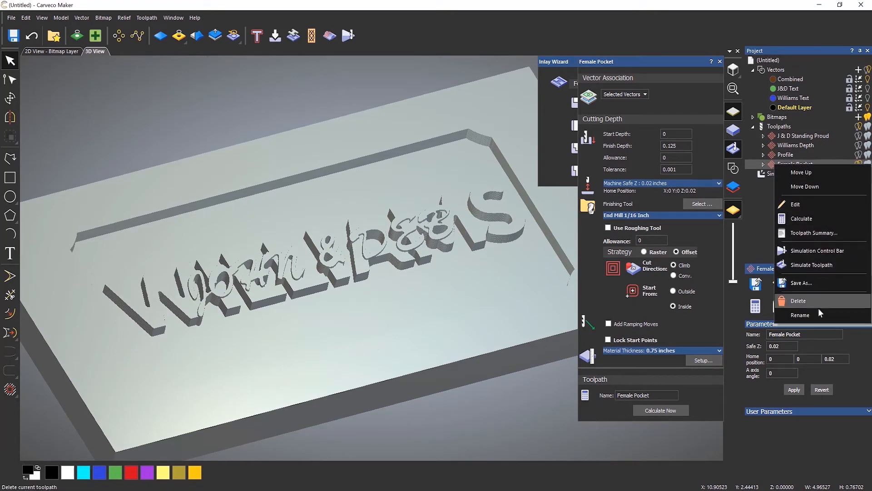
{"action": "left_click", "coordinate": [824, 252]}
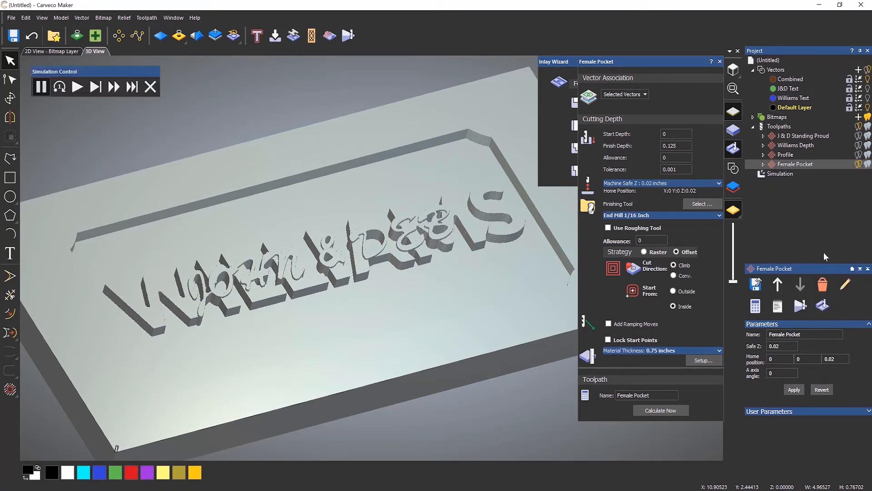
Play the Female Pocket simulation, then enter 0.25 as the start depth
{"action": "left_click", "coordinate": [78, 89]}
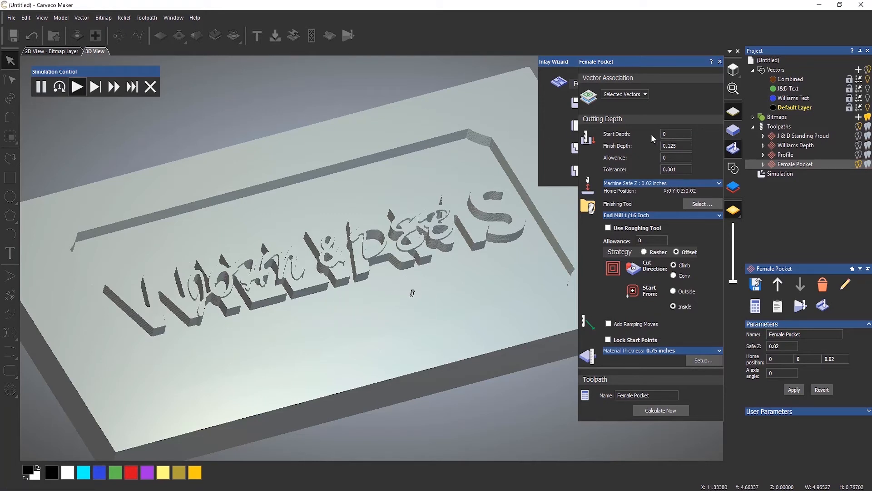
{"action": "left_click", "coordinate": [668, 142]}
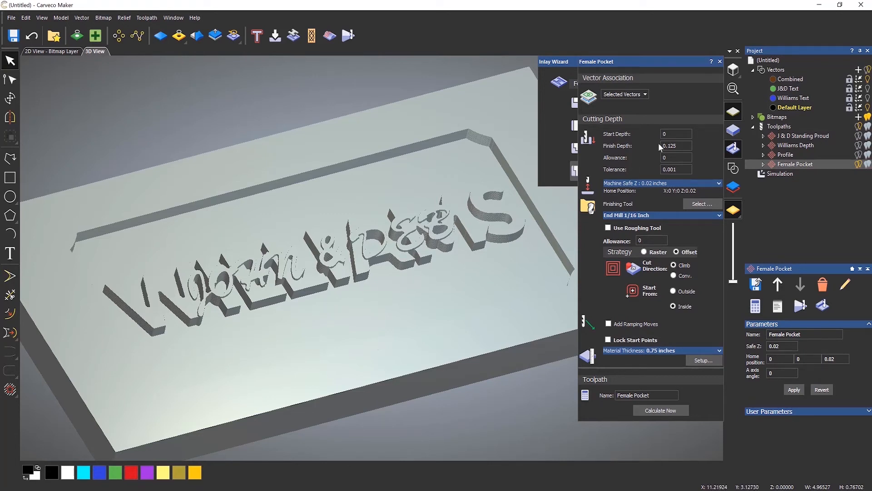
{"action": "left_click", "coordinate": [670, 133]}
{"action": "type", "text": ".25"}
Set the Female Pocket finish depth to 0.375 and recalculate the toolpath
{"action": "left_click", "coordinate": [661, 134]}
{"action": "key", "text": "Tab"}
{"action": "type", "text": "0.375"}
{"action": "left_click", "coordinate": [673, 410]}
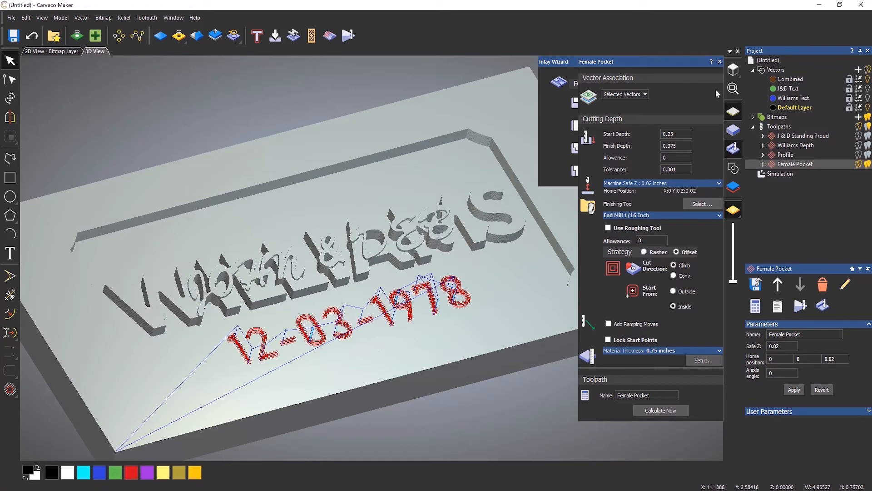
Replay the Female Pocket simulation and orbit to inspect the pocketed 12-03-1978 date
{"action": "right_click", "coordinate": [785, 163]}
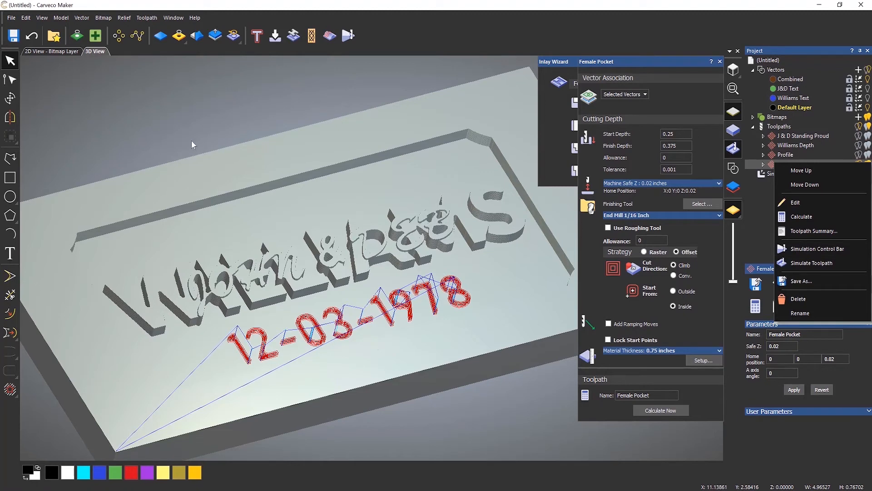
{"action": "left_click", "coordinate": [808, 250]}
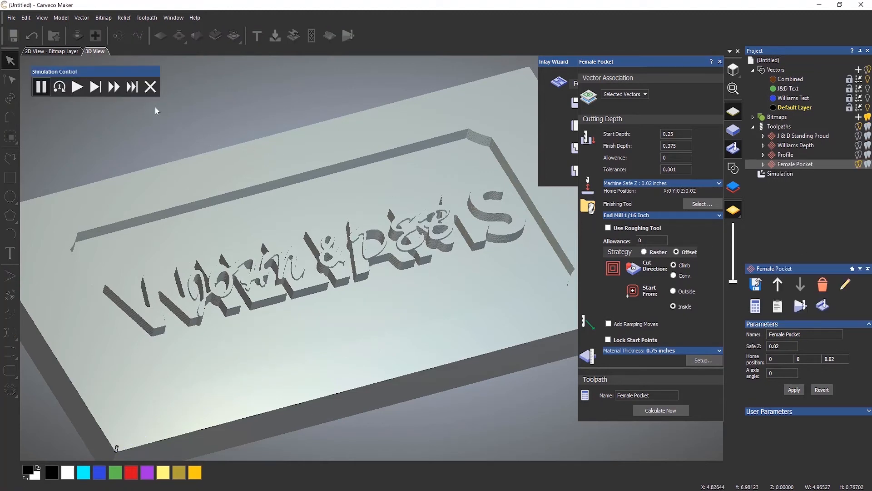
{"action": "left_click", "coordinate": [84, 88]}
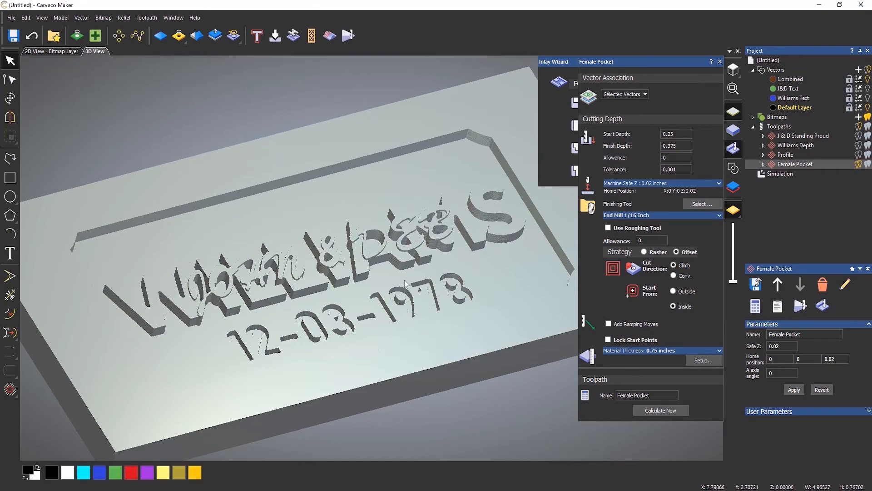
{"action": "left_click_drag", "start_coordinate": [406, 284], "coordinate": [327, 278]}
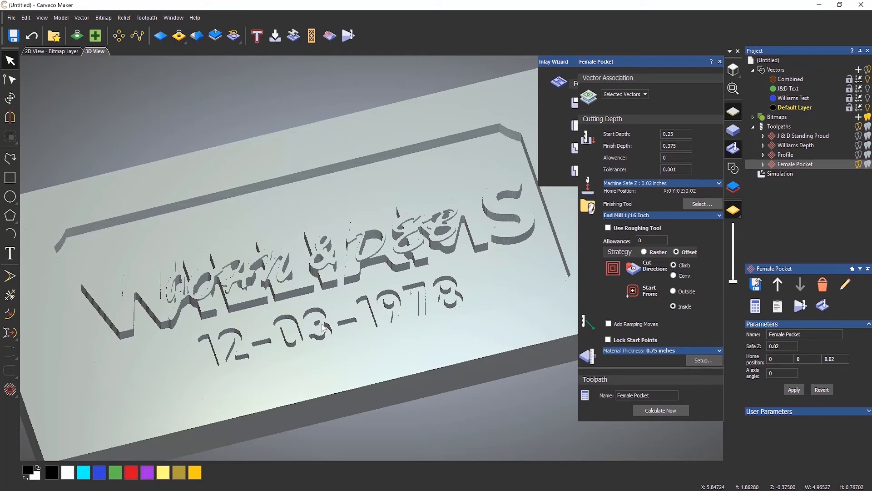
In the 2D view, zoom in on the date's final 8 and edit the pocket's Allowance value
{"action": "left_click", "coordinate": [63, 56]}
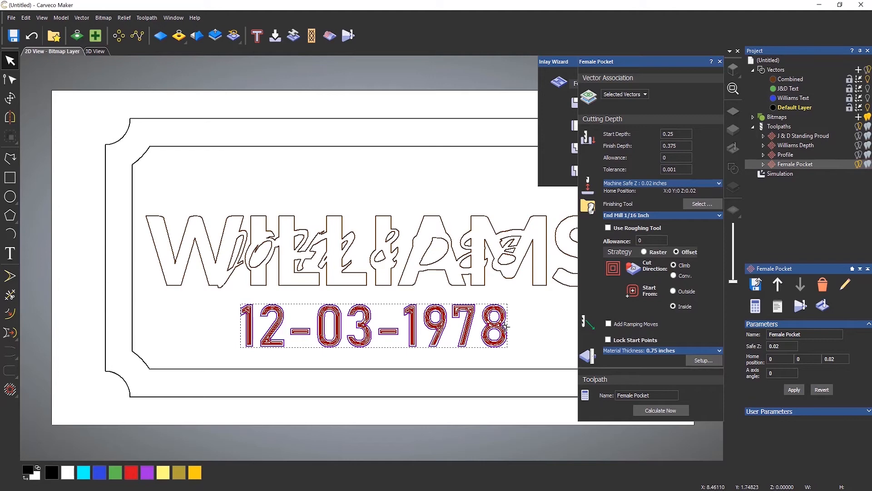
{"action": "scroll", "coordinate": [506, 326], "scroll_direction": "up", "scroll_amount": 5}
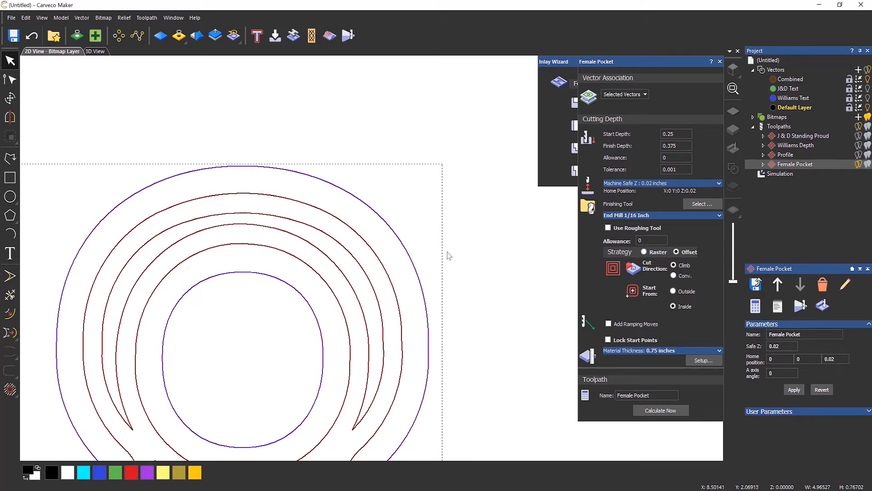
{"action": "left_click", "coordinate": [670, 157]}
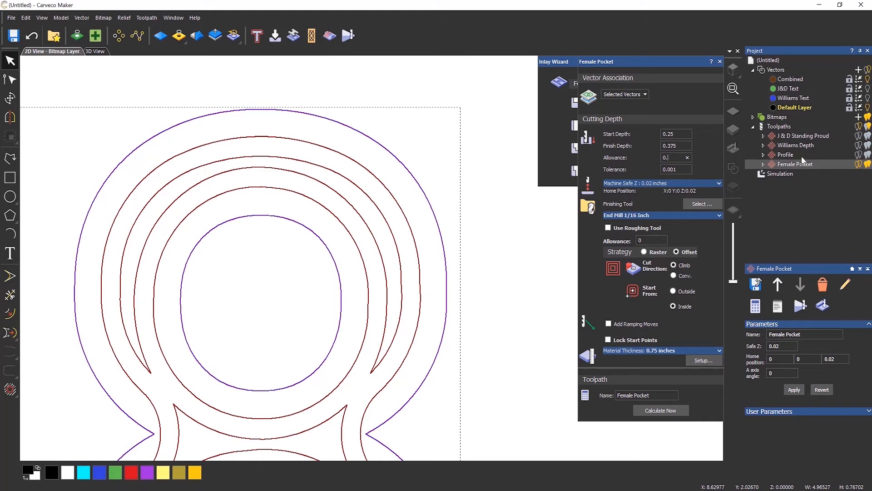
Change the Female Pocket allowance to 0.020 and recalculate its offset curves around the date
{"action": "type", "text": "020"}
{"action": "left_click", "coordinate": [665, 411]}
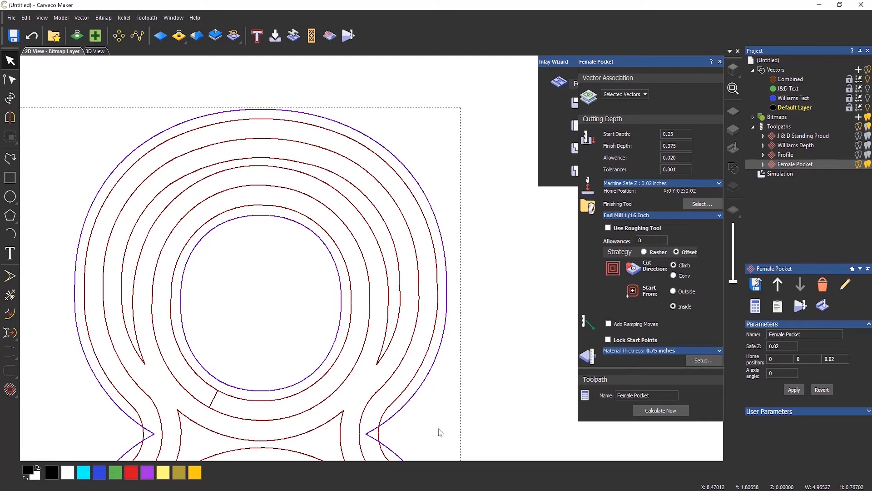
{"action": "scroll", "coordinate": [319, 339], "scroll_direction": "down", "scroll_amount": 7}
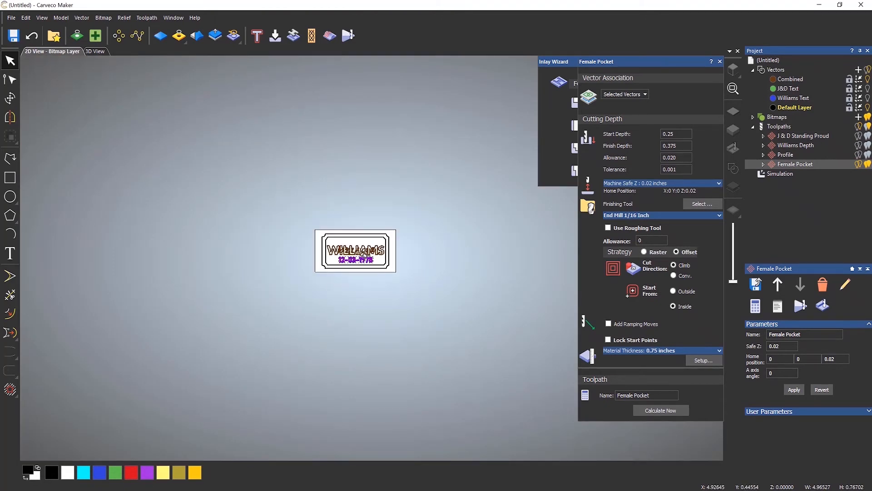
{"action": "scroll", "coordinate": [364, 250], "scroll_direction": "up", "scroll_amount": 2}
{"action": "scroll", "coordinate": [330, 256], "scroll_direction": "up", "scroll_amount": 2}
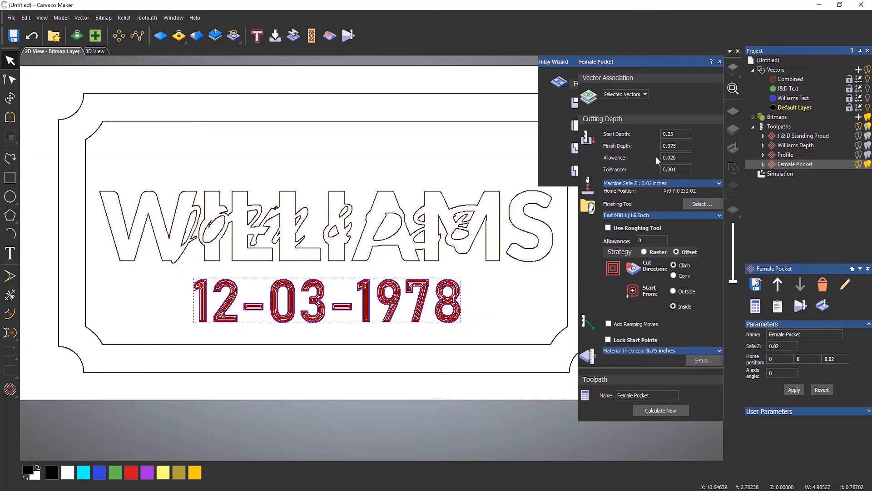
Close the Female Pocket and Inlay Wizard panels and rename the toolpath to 'Pocket Inlay'
{"action": "left_click", "coordinate": [720, 62]}
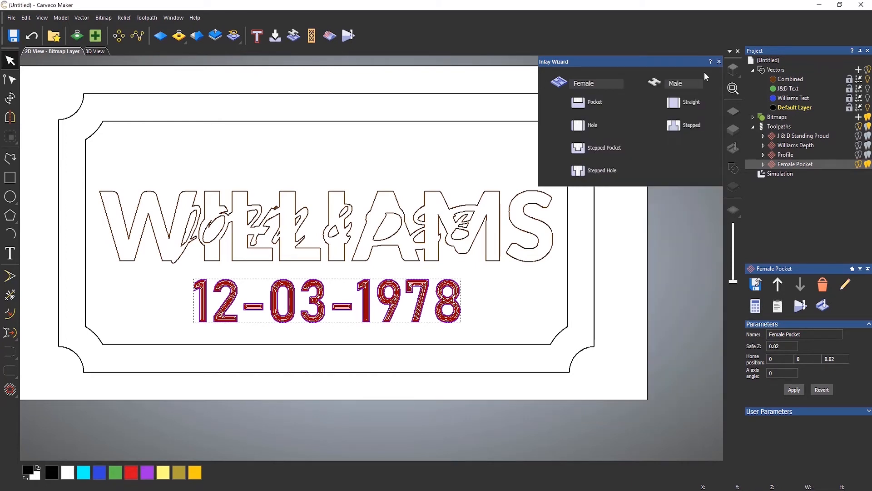
{"action": "left_click", "coordinate": [719, 61]}
{"action": "right_click", "coordinate": [797, 163]}
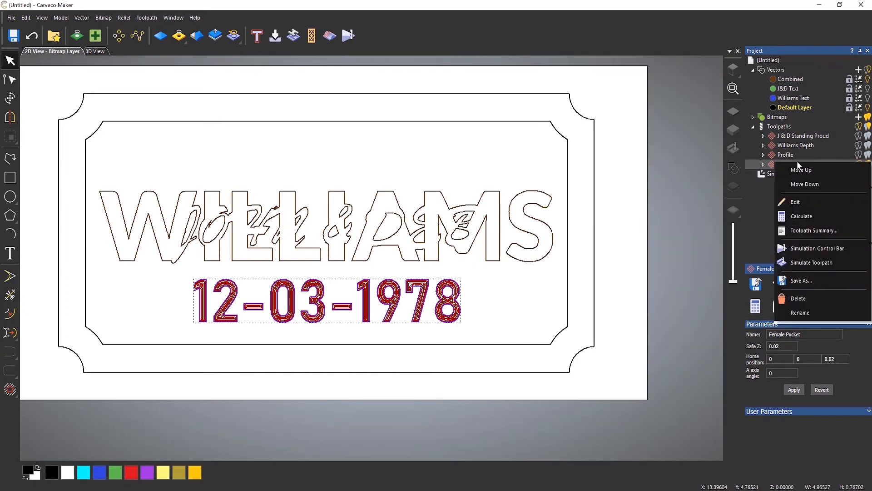
{"action": "left_click", "coordinate": [810, 311]}
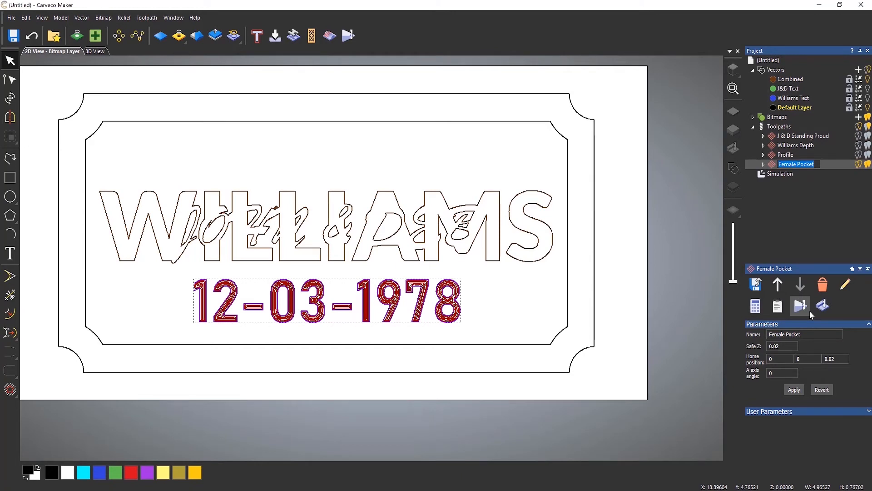
{"action": "type", "text": "Pocket Inlay"}
{"action": "key", "text": "Return"}
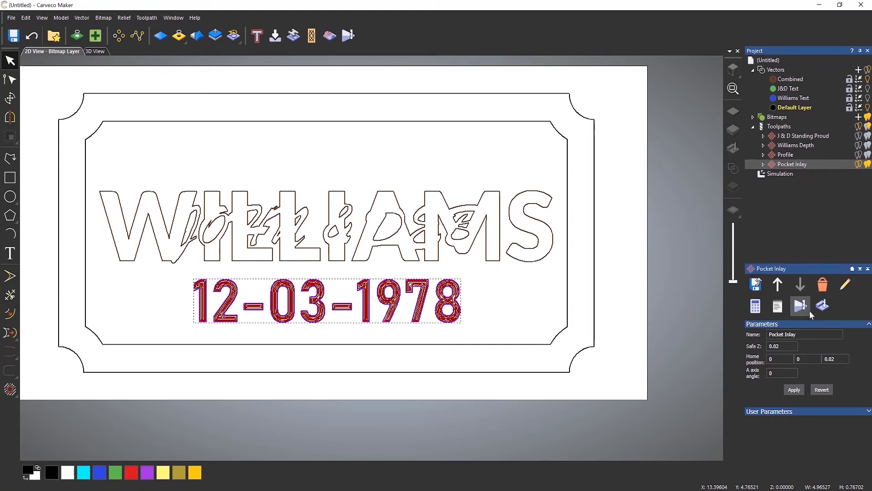
Delete the existing simulation from the toolpath list
{"action": "right_click", "coordinate": [790, 167]}
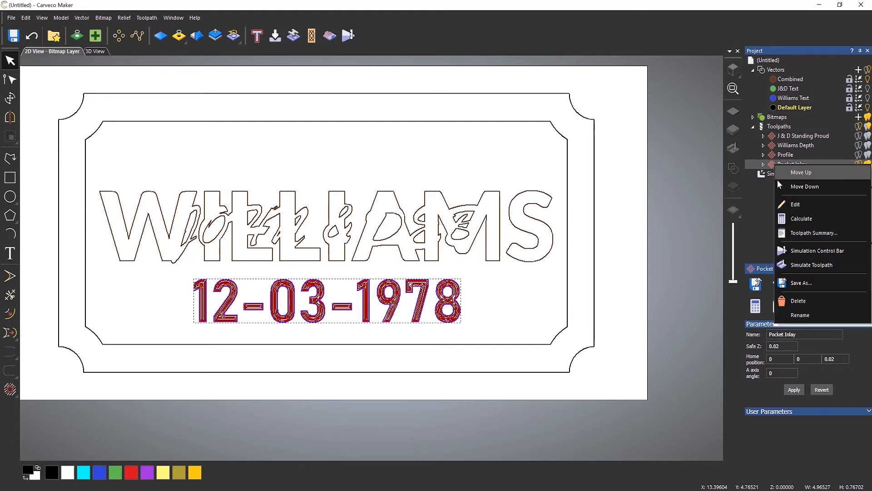
{"action": "left_click", "coordinate": [769, 177]}
{"action": "left_click", "coordinate": [770, 176]}
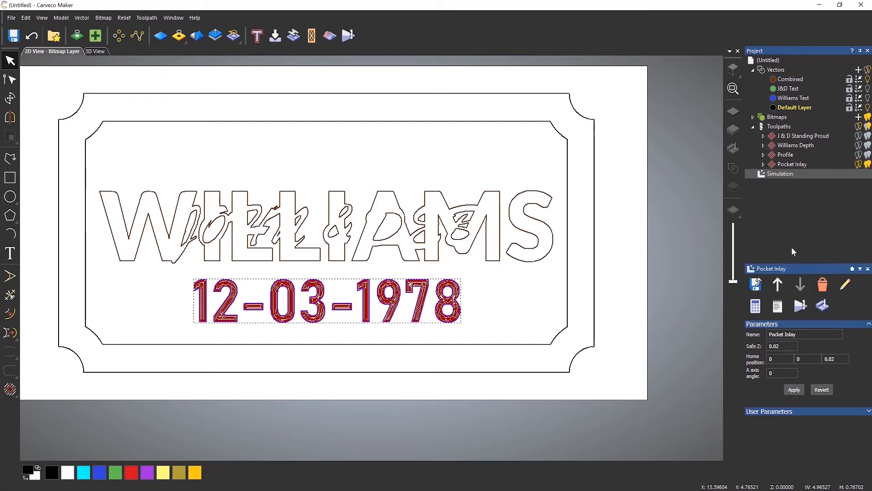
{"action": "right_click", "coordinate": [782, 175]}
{"action": "left_click", "coordinate": [792, 214]}
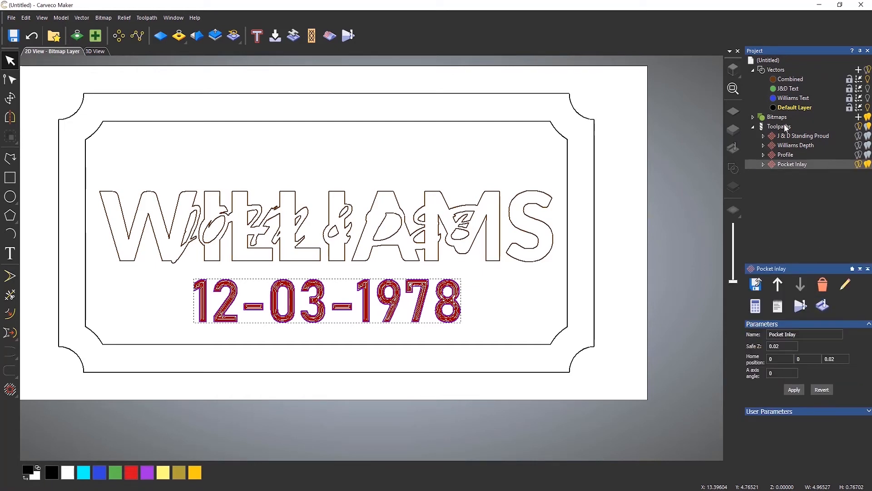
{"action": "right_click", "coordinate": [786, 128]}
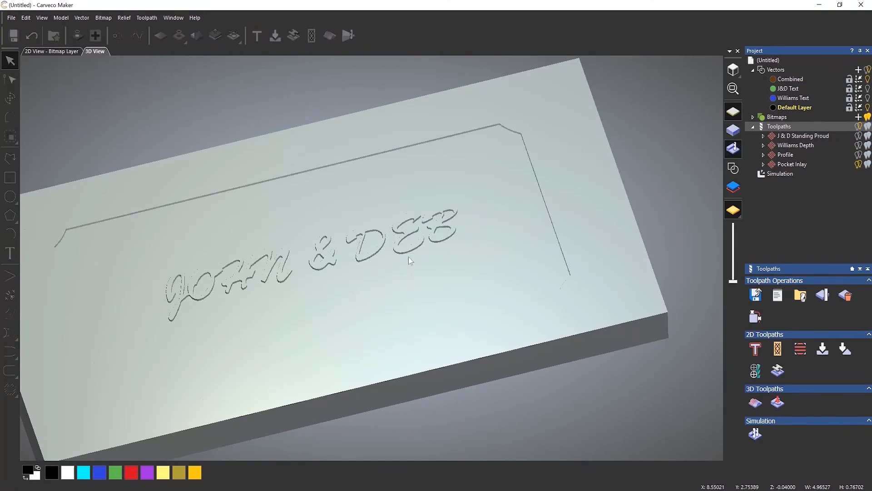
Inspect the simulated sign in 3D, then move Pocket Inlay above Profile in the toolpath order
{"action": "left_click_drag", "start_coordinate": [439, 221], "coordinate": [402, 285]}
{"action": "scroll", "coordinate": [400, 287], "scroll_direction": "up", "scroll_amount": 4}
{"action": "scroll", "coordinate": [398, 288], "scroll_direction": "down", "scroll_amount": 2}
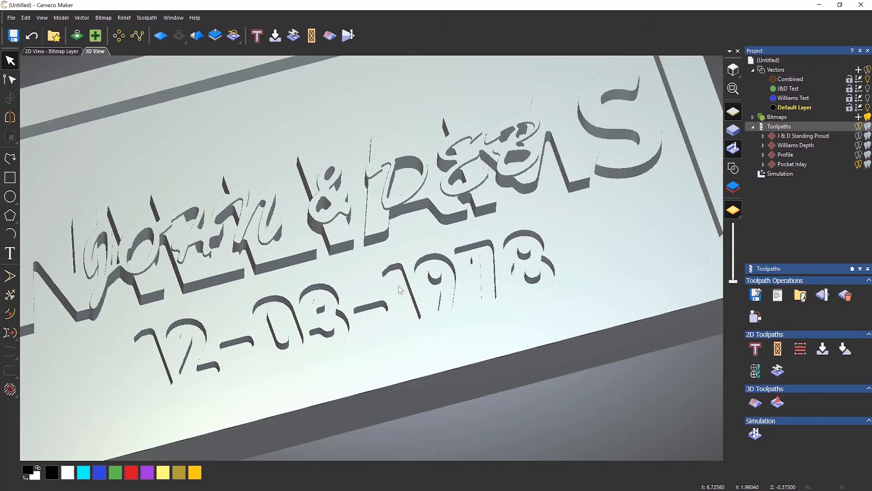
{"action": "mouse_move", "coordinate": [472, 274]}
{"action": "left_mouse_down"}
{"action": "mouse_move", "coordinate": [431, 347]}
{"action": "mouse_move", "coordinate": [478, 271]}
{"action": "left_mouse_up"}
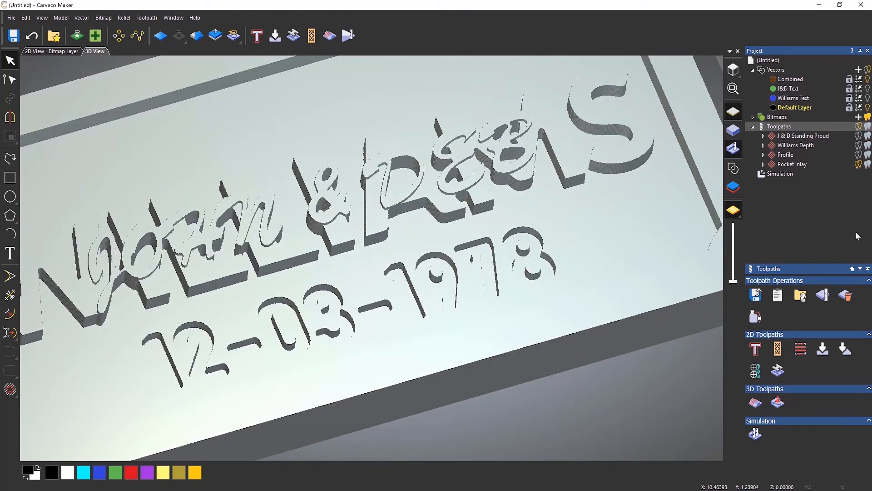
{"action": "left_click", "coordinate": [794, 171]}
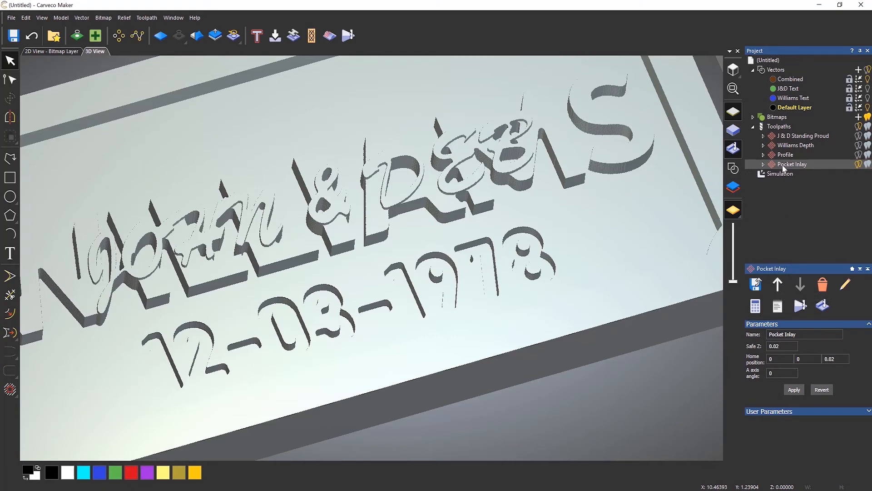
{"action": "left_click_drag", "start_coordinate": [785, 169], "coordinate": [784, 153]}
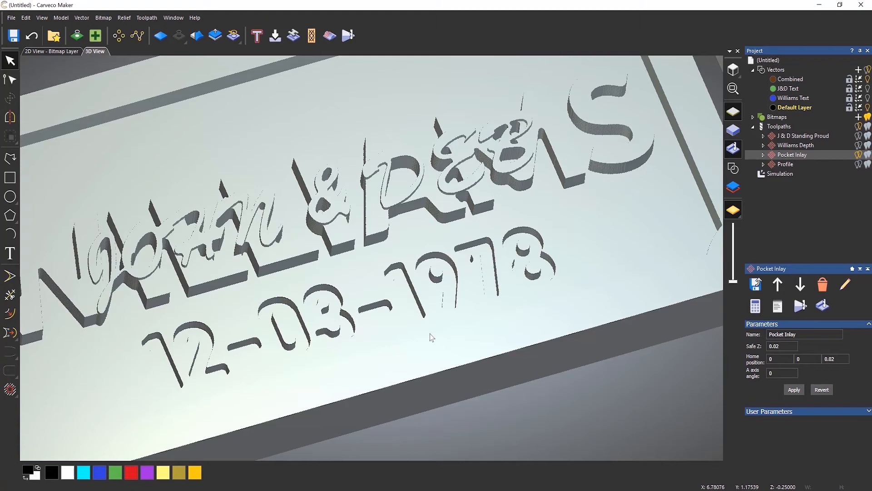
{"action": "double_click", "coordinate": [793, 155]}
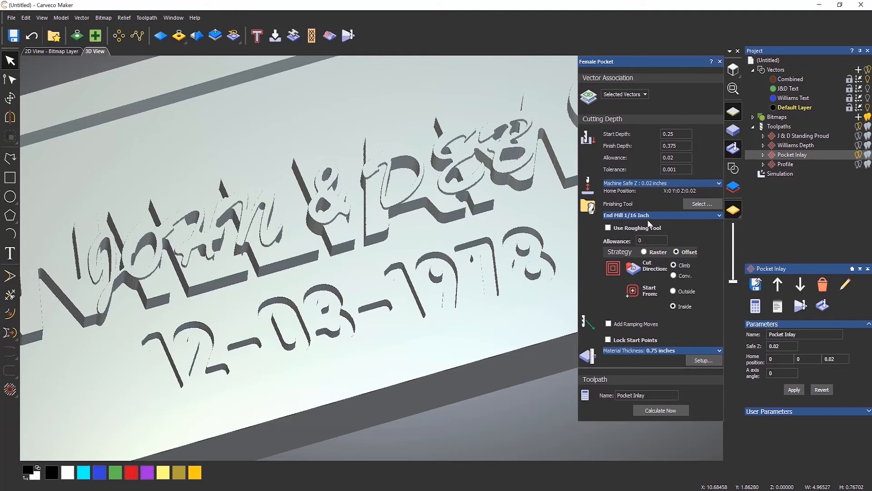
{"action": "left_click", "coordinate": [720, 62]}
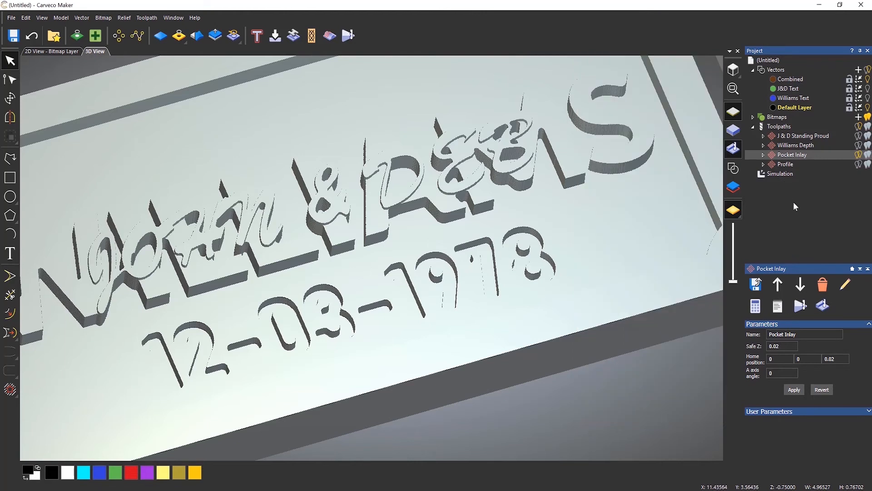
Delete the J & D Standing Proud, Williams Depth, Pocket Inlay and Profile toolpaths
{"action": "right_click", "coordinate": [790, 138]}
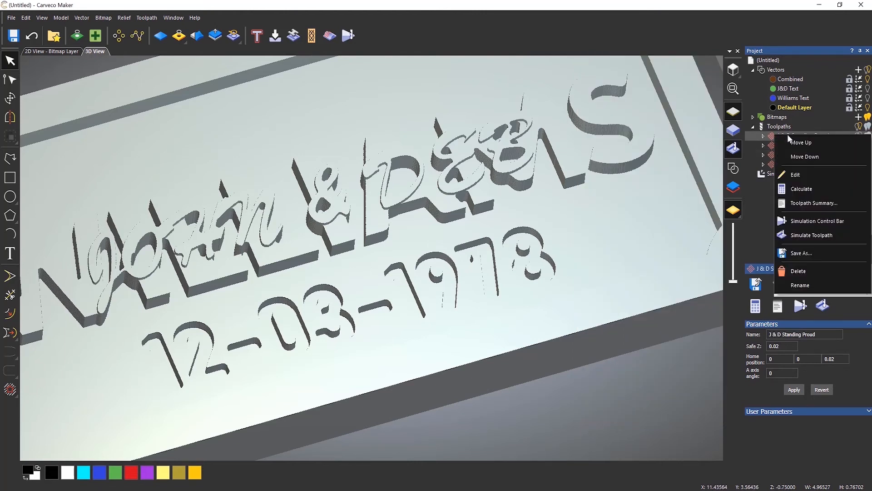
{"action": "left_click", "coordinate": [798, 271]}
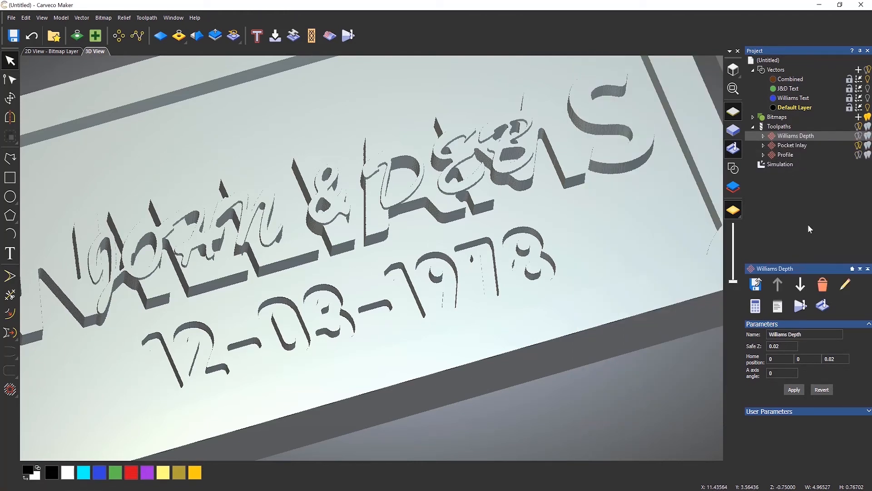
{"action": "left_click", "coordinate": [823, 285]}
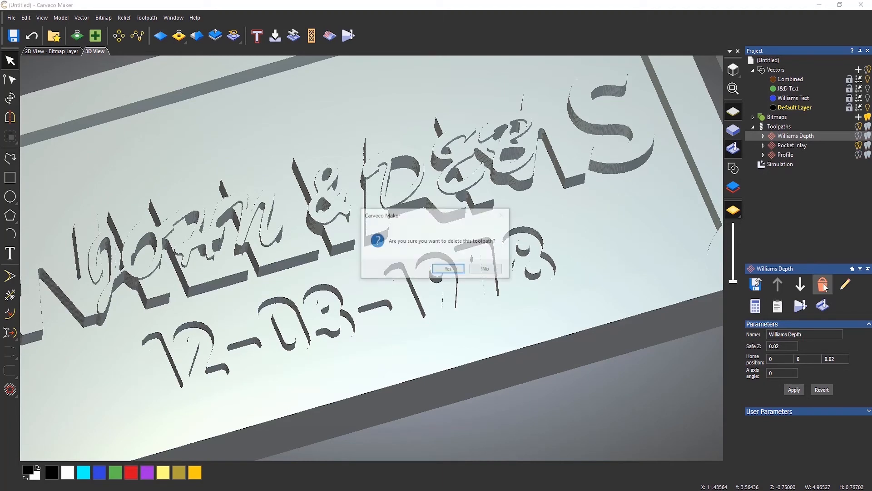
{"action": "left_click", "coordinate": [443, 270]}
{"action": "right_click", "coordinate": [776, 136]}
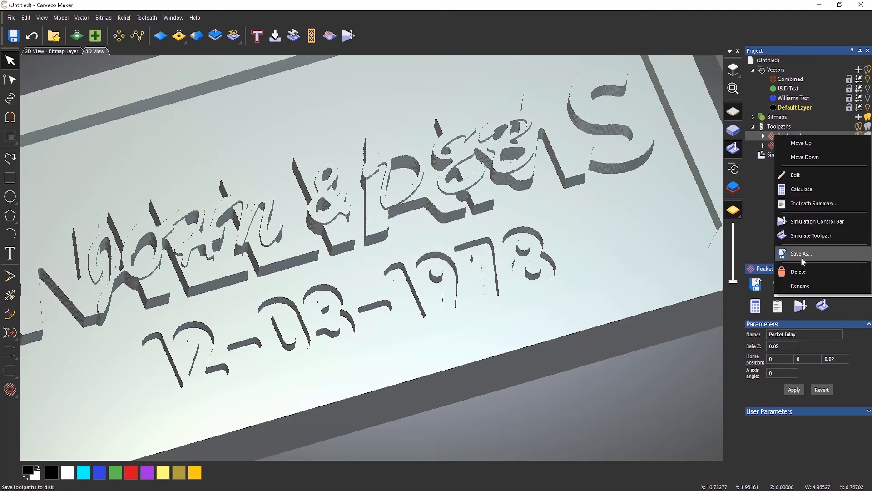
{"action": "left_click", "coordinate": [803, 271]}
{"action": "right_click", "coordinate": [783, 137]}
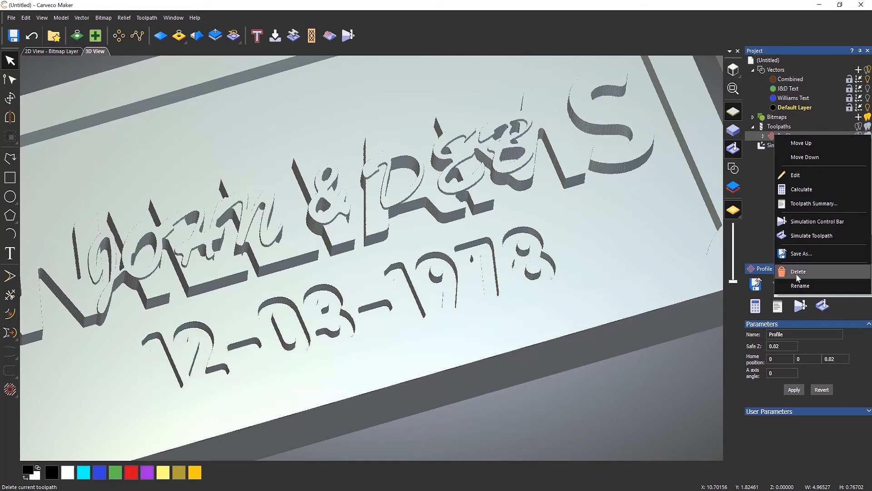
{"action": "left_click", "coordinate": [802, 273]}
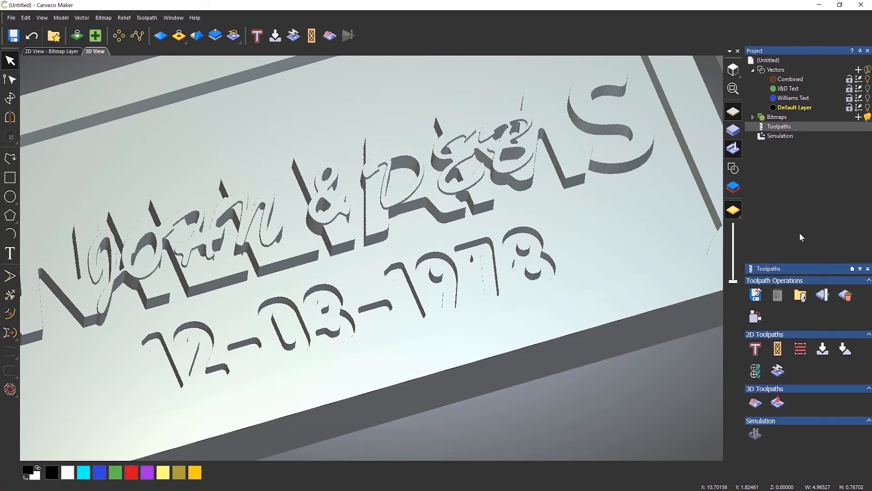
Delete the simulation result
{"action": "left_click", "coordinate": [781, 138]}
{"action": "right_click", "coordinate": [777, 136]}
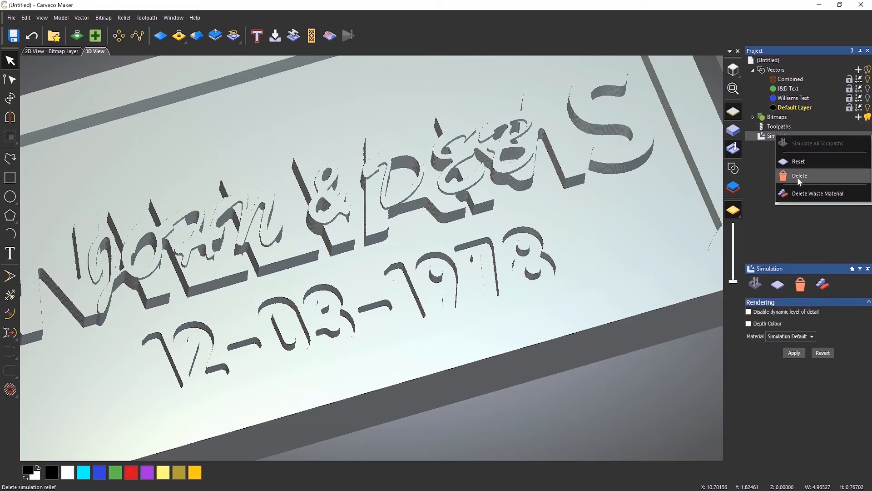
{"action": "left_click", "coordinate": [799, 179]}
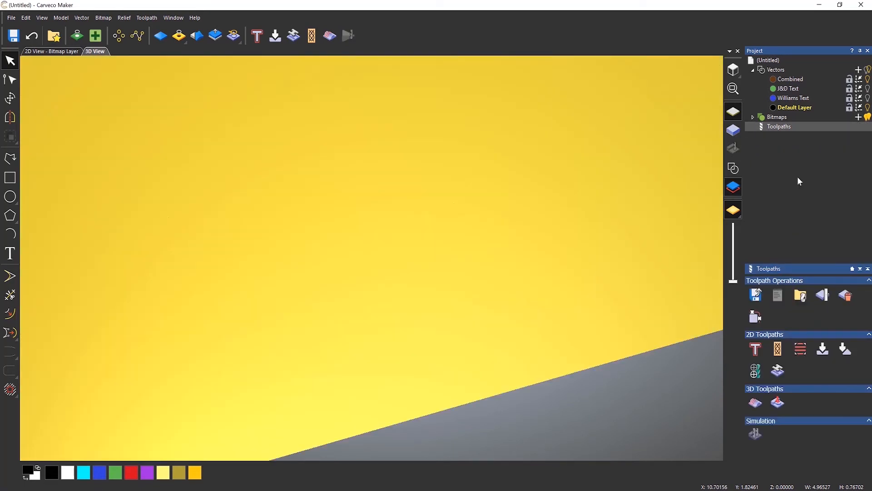
Delete the border and WILLIAMS vectors from the plate
{"action": "left_click", "coordinate": [733, 169]}
{"action": "scroll", "coordinate": [547, 211], "scroll_direction": "down", "scroll_amount": 5}
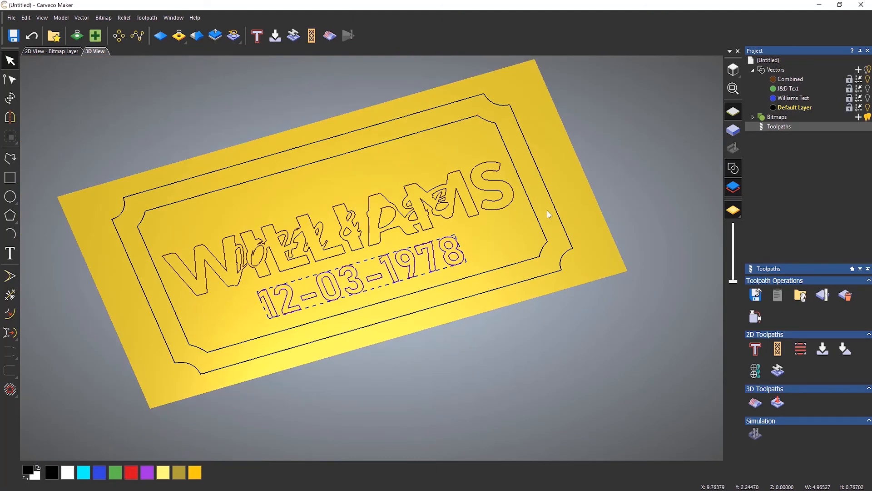
{"action": "left_click_drag", "start_coordinate": [554, 151], "coordinate": [133, 304]}
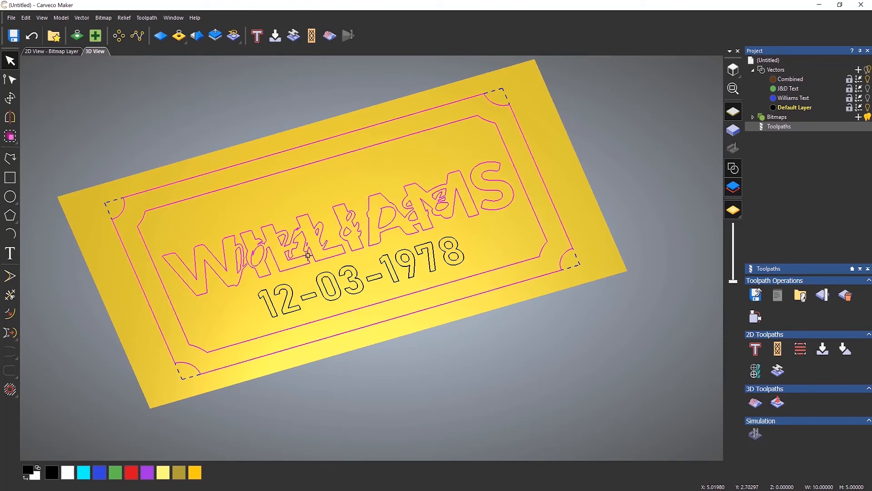
{"action": "key", "text": "Delete"}
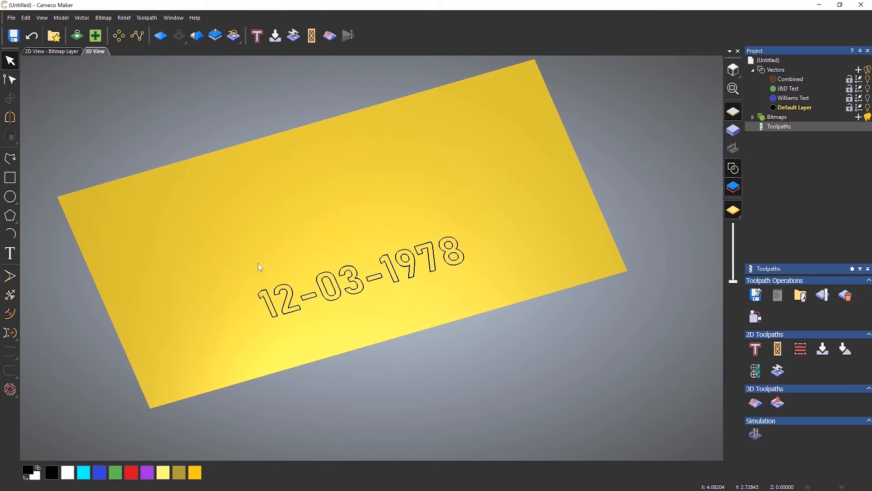
Move the 12-03-1978 date outline to the plate's lower-left corner, viewed from the top
{"action": "left_click_drag", "start_coordinate": [249, 279], "coordinate": [511, 284]}
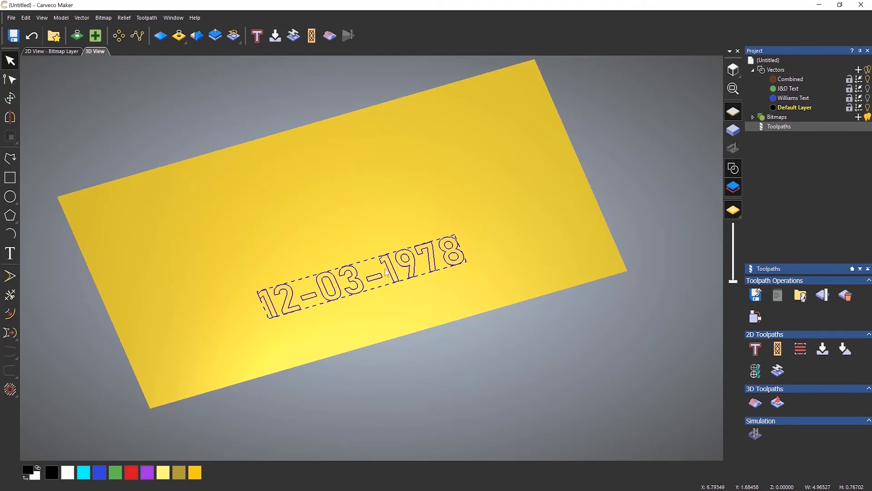
{"action": "left_click_drag", "start_coordinate": [358, 281], "coordinate": [244, 359]}
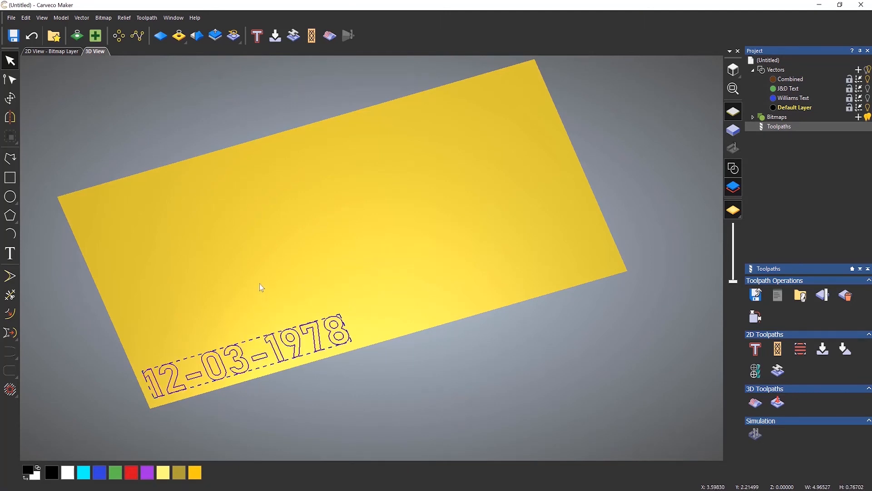
{"action": "left_click", "coordinate": [733, 70]}
{"action": "scroll", "coordinate": [265, 338], "scroll_direction": "up", "scroll_amount": 5}
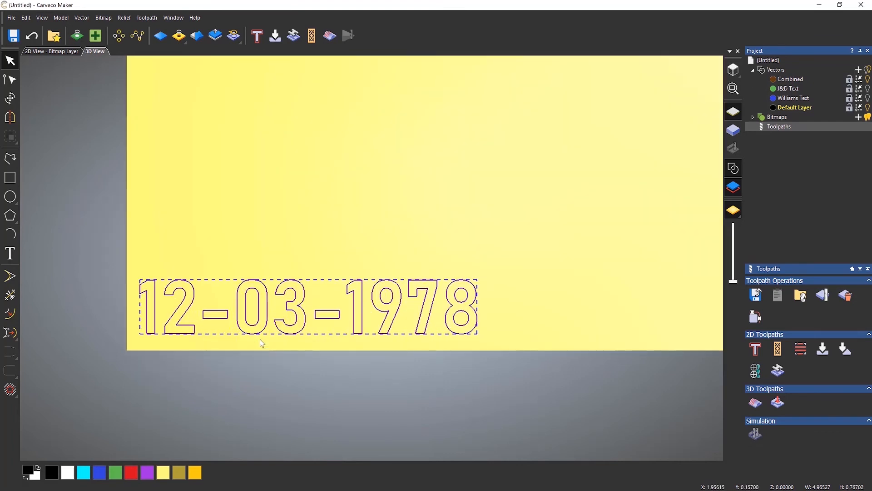
{"action": "left_click", "coordinate": [318, 210]}
{"action": "left_click", "coordinate": [271, 285]}
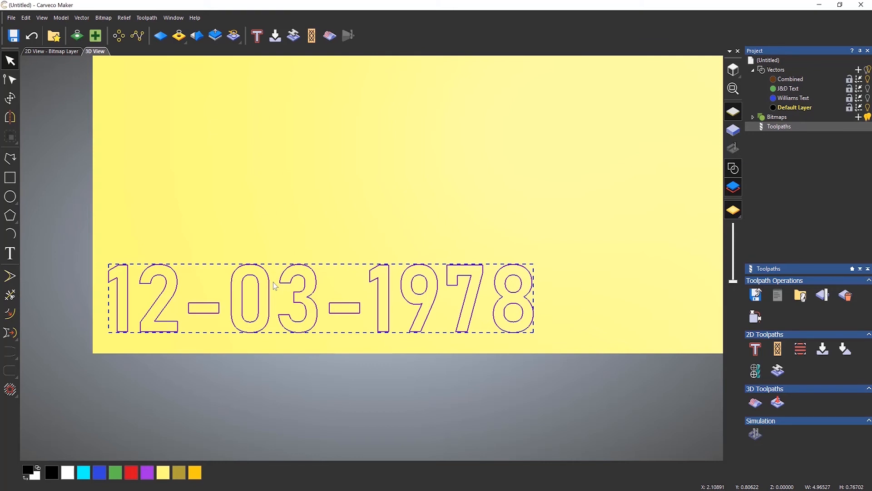
{"action": "left_click", "coordinate": [473, 213]}
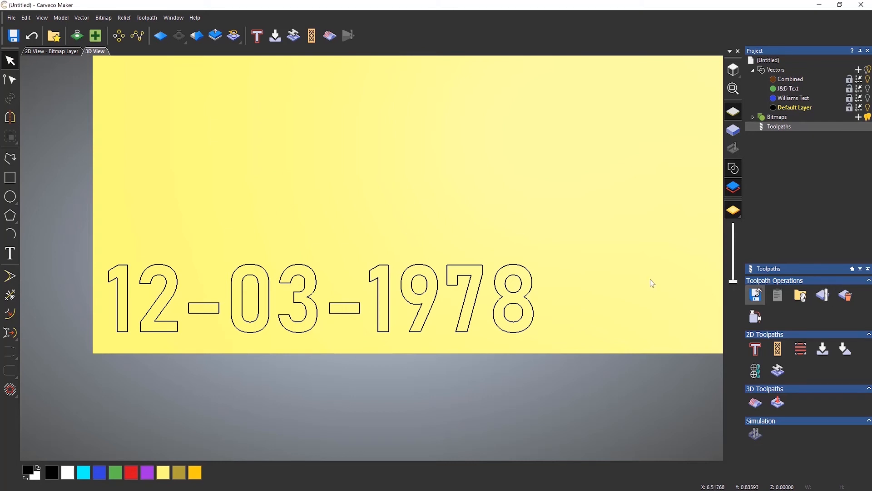
{"action": "left_click", "coordinate": [484, 271]}
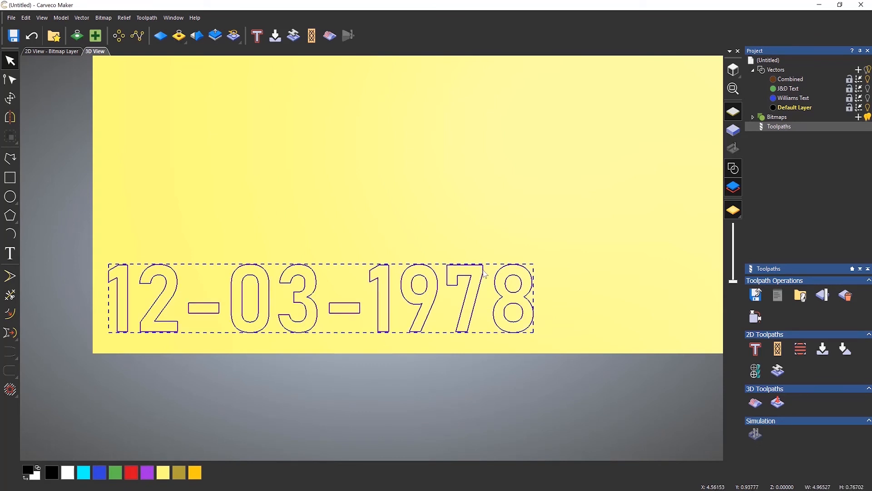
{"action": "left_click", "coordinate": [83, 18]}
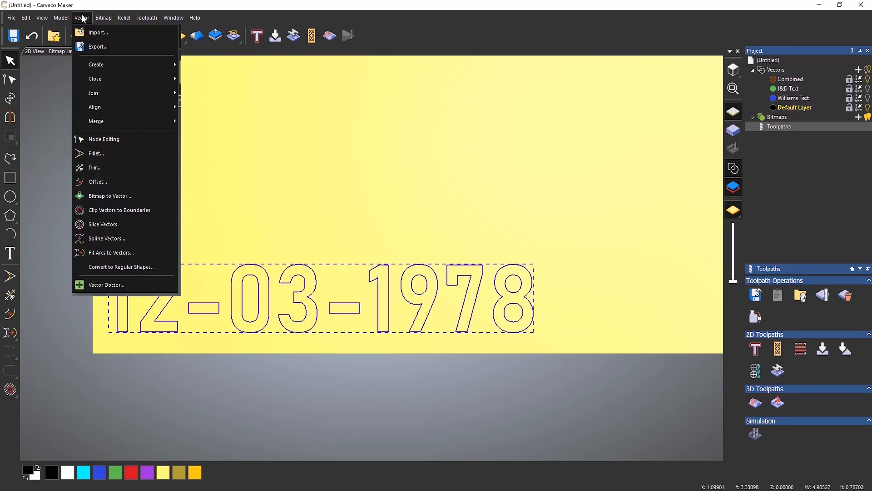
{"action": "left_click", "coordinate": [102, 48]}
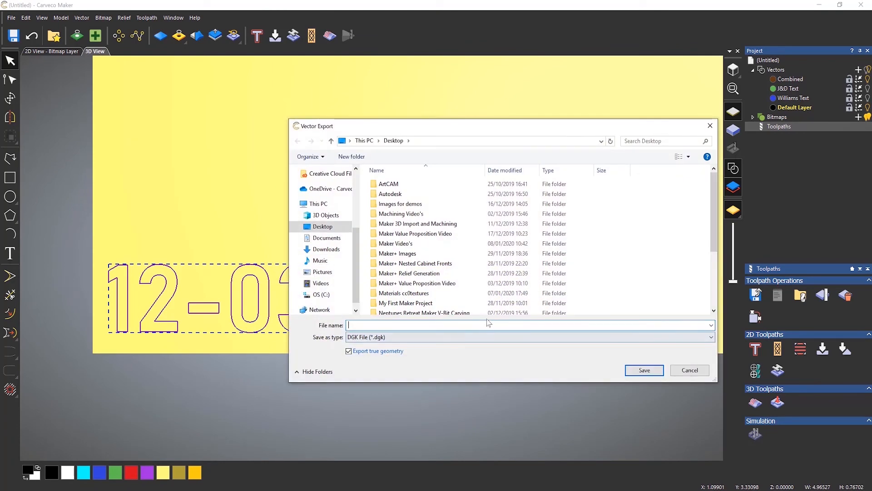
{"action": "left_click", "coordinate": [706, 370]}
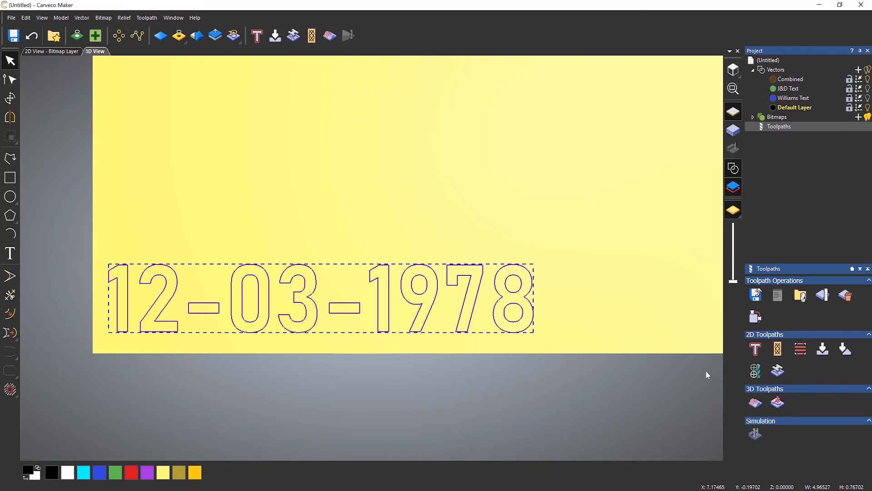
Change Material Thickness from 0.75 to 0.125 inches and tilt the view to check the block
{"action": "left_click", "coordinate": [823, 295]}
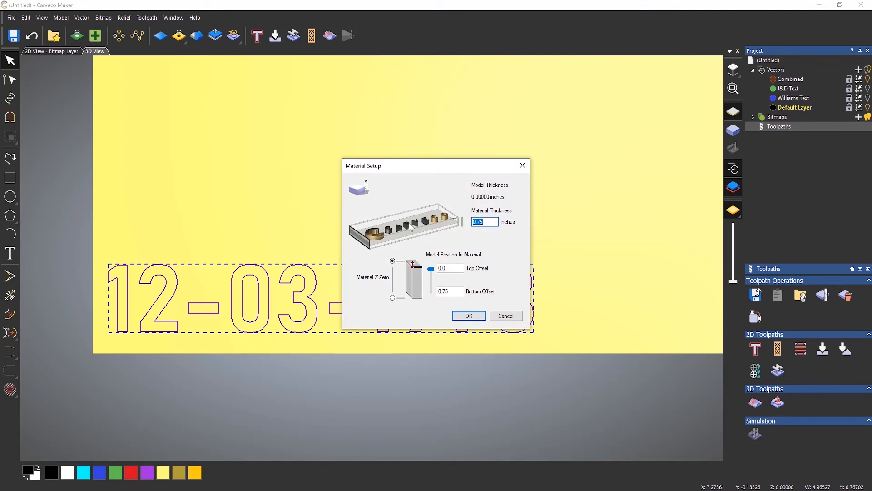
{"action": "type", "text": "0.125"}
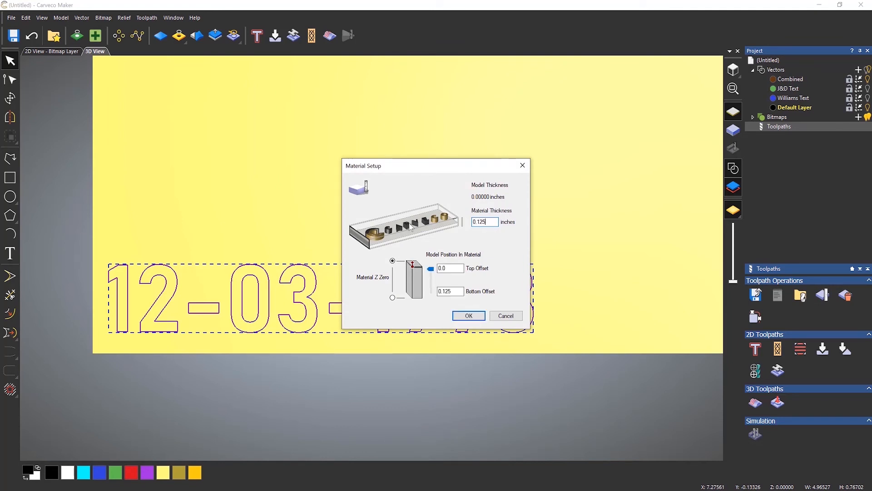
{"action": "left_click", "coordinate": [472, 315]}
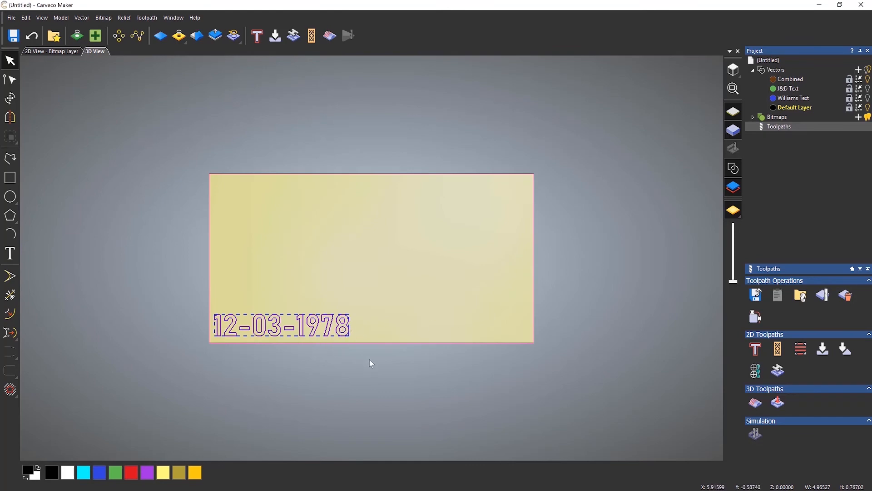
{"action": "scroll", "coordinate": [274, 341], "scroll_direction": "up", "scroll_amount": 5}
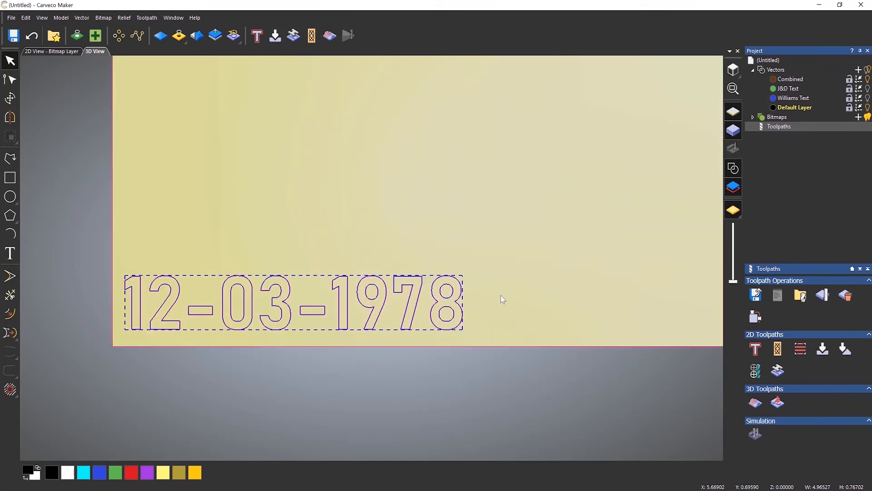
{"action": "left_click_drag", "start_coordinate": [508, 288], "coordinate": [590, 107]}
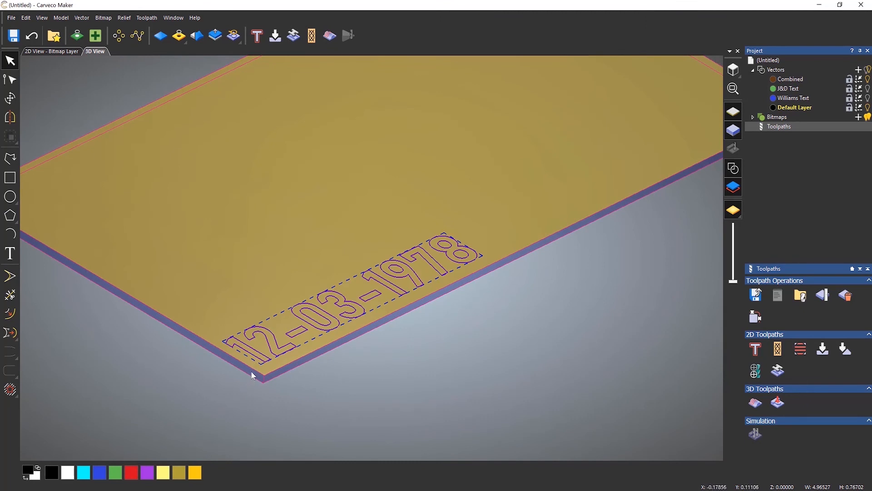
Create a straight Male Insert inlay toolpath with a Finish Depth of 0.125
{"action": "left_click", "coordinate": [734, 69]}
{"action": "scroll", "coordinate": [262, 321], "scroll_direction": "up", "scroll_amount": 5}
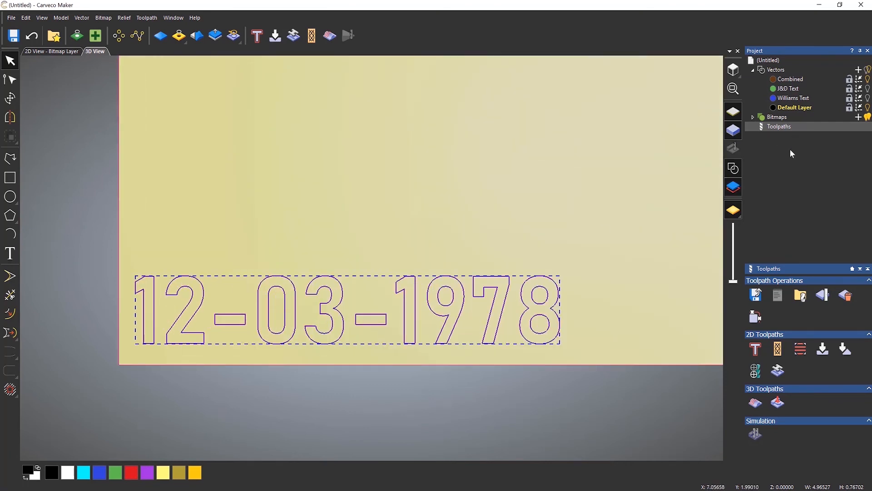
{"action": "left_click", "coordinate": [778, 371]}
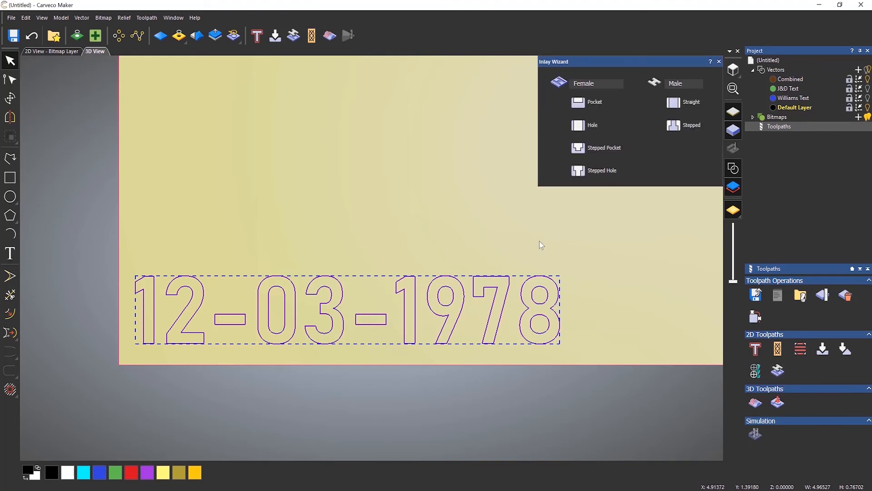
{"action": "left_click", "coordinate": [685, 107]}
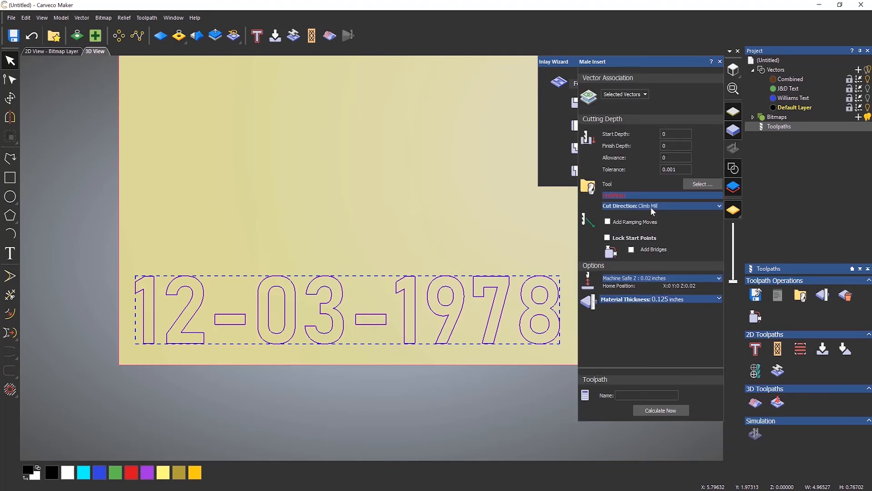
{"action": "left_click", "coordinate": [669, 134]}
{"action": "left_click", "coordinate": [675, 167]}
{"action": "type", "text": "125"}
{"action": "left_click", "coordinate": [674, 157]}
Choose End Mill 1/16 Inch from the tool database as the Male Insert cutter
{"action": "left_click", "coordinate": [702, 183]}
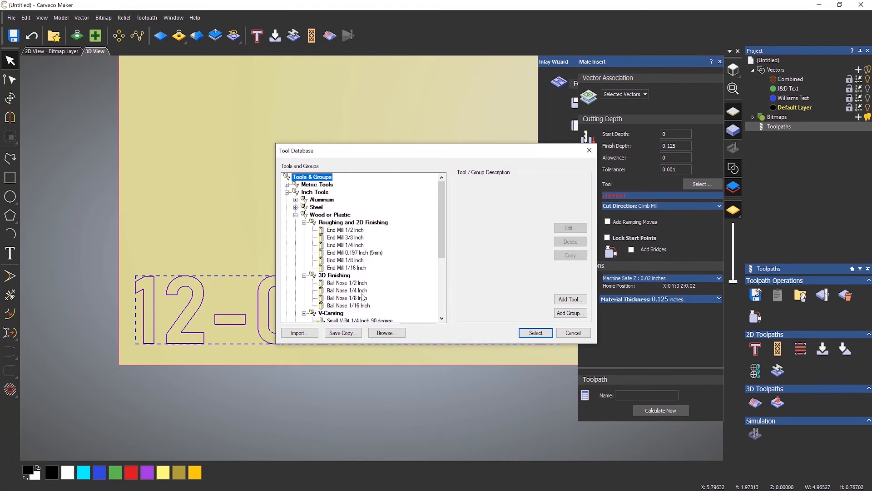
{"action": "left_click", "coordinate": [347, 268]}
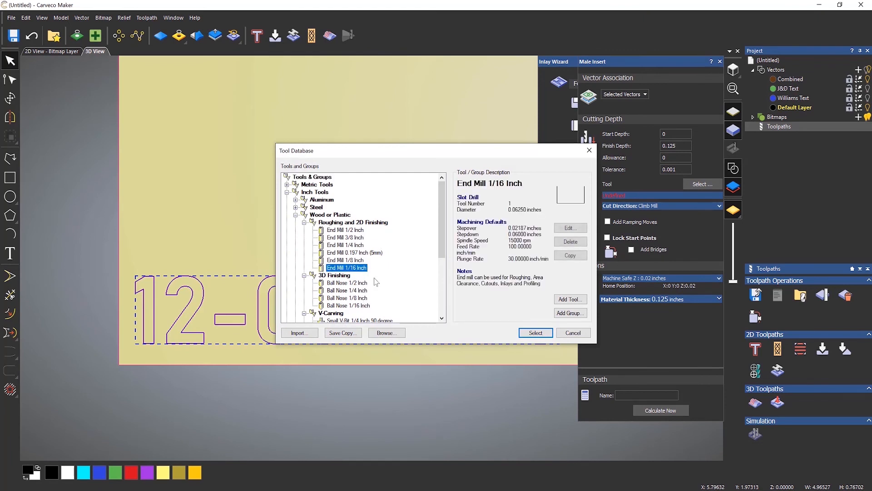
{"action": "left_click", "coordinate": [536, 333]}
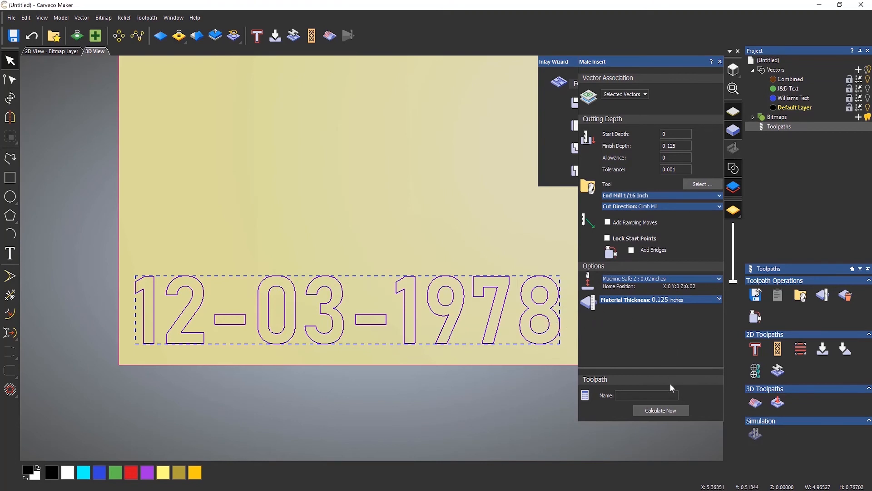
Calculate the Male Insert toolpath and zoom in to inspect its passes around the 12-03-1978 digits
{"action": "left_click", "coordinate": [661, 410]}
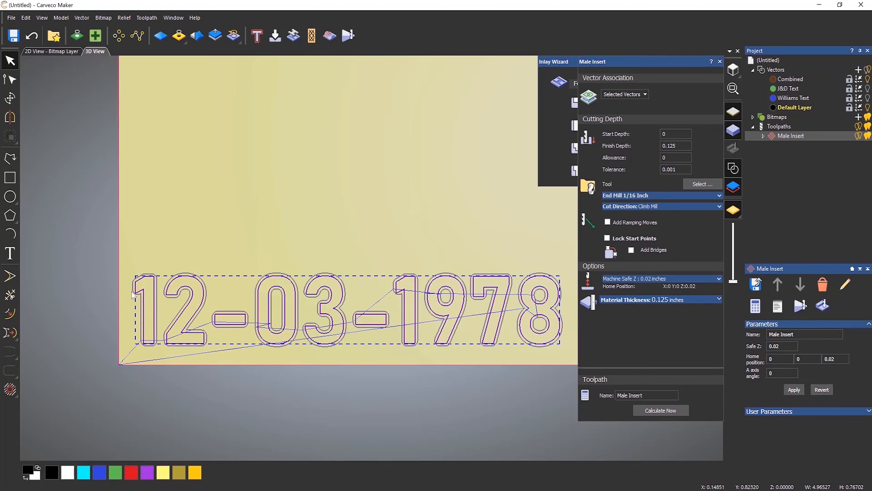
{"action": "scroll", "coordinate": [182, 298], "scroll_direction": "up", "scroll_amount": 3}
{"action": "scroll", "coordinate": [114, 311], "scroll_direction": "up", "scroll_amount": 3}
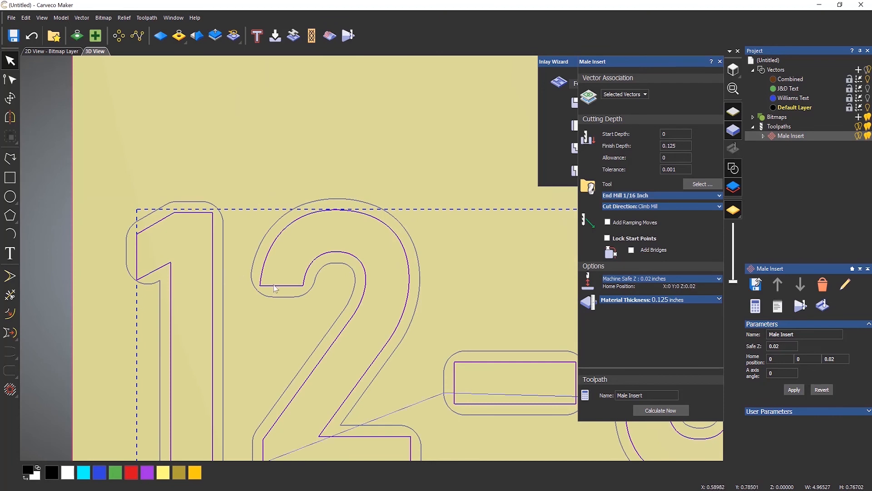
{"action": "scroll", "coordinate": [223, 273], "scroll_direction": "up", "scroll_amount": 3}
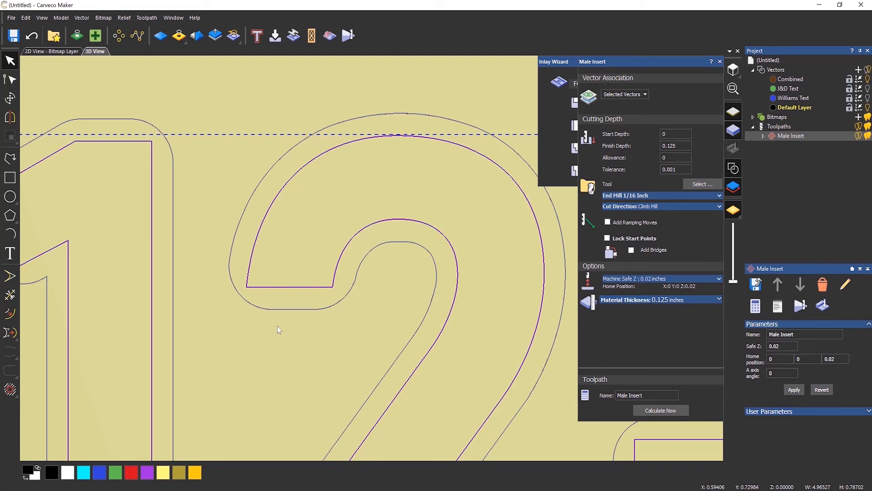
{"action": "scroll", "coordinate": [282, 318], "scroll_direction": "down", "scroll_amount": 10}
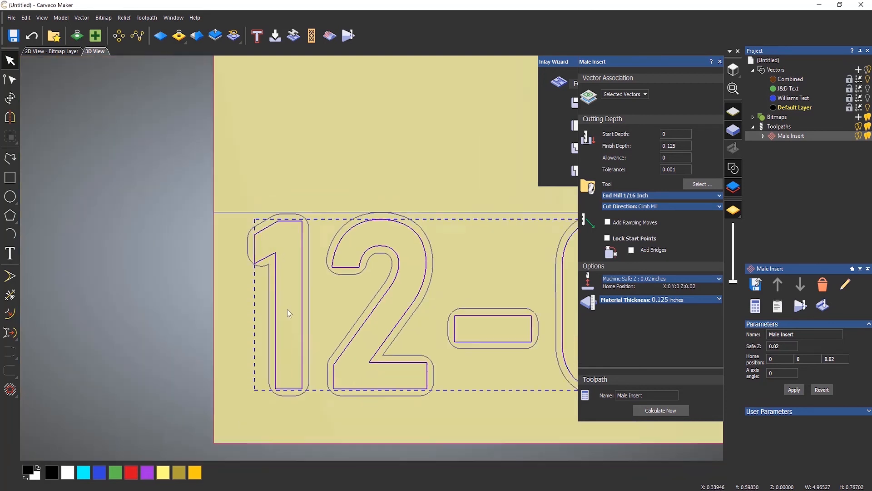
{"action": "scroll", "coordinate": [476, 281], "scroll_direction": "up", "scroll_amount": 5}
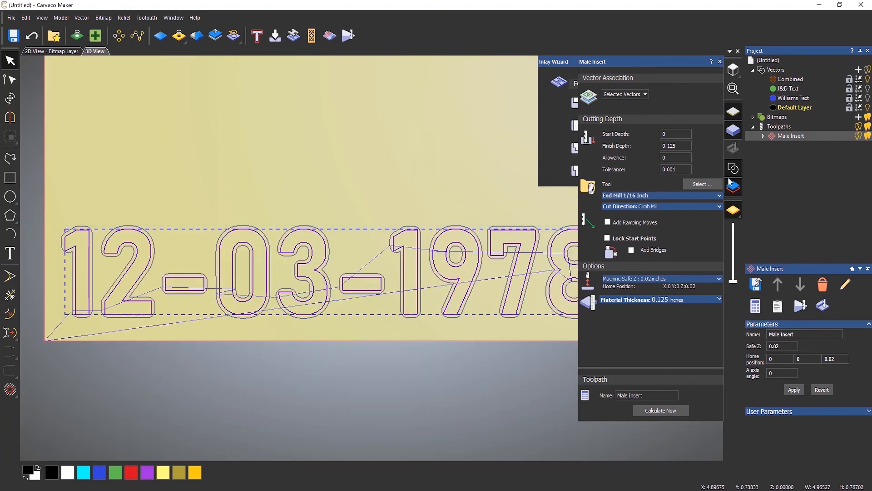
{"action": "right_click", "coordinate": [778, 134]}
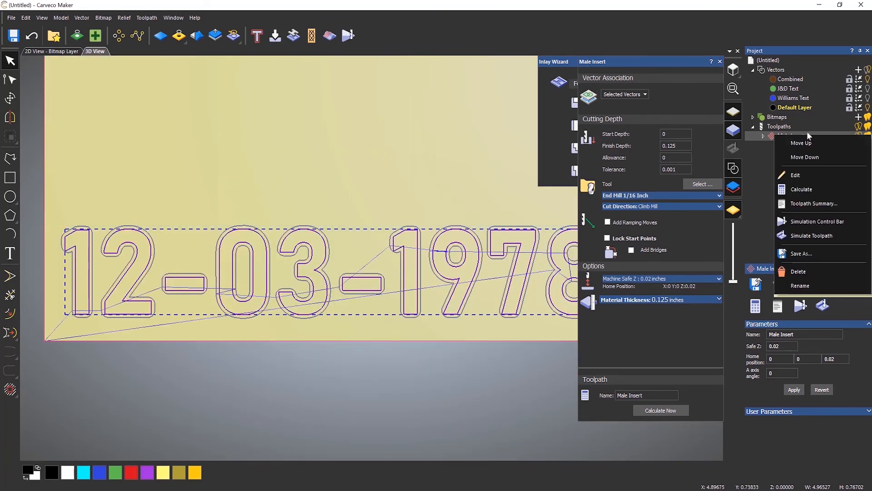
Replay the existing Male Insert simulation in a tilted perspective view
{"action": "left_click", "coordinate": [811, 225]}
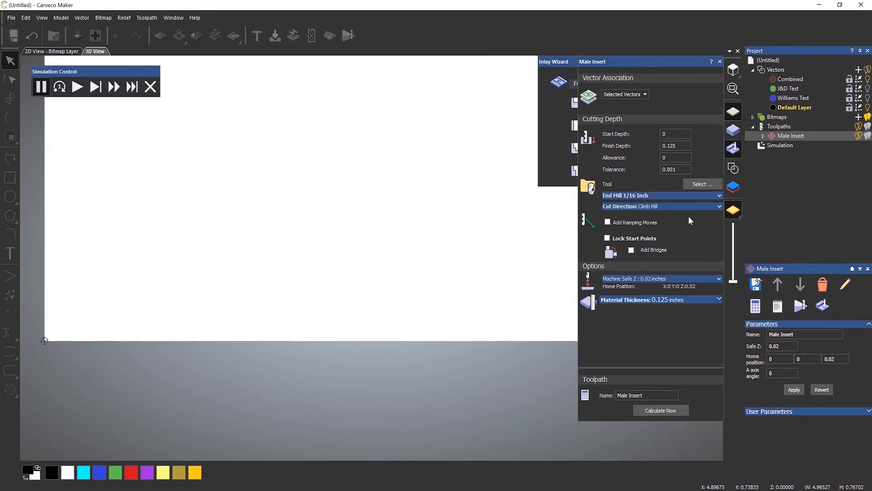
{"action": "left_click_drag", "start_coordinate": [493, 211], "coordinate": [274, 276]}
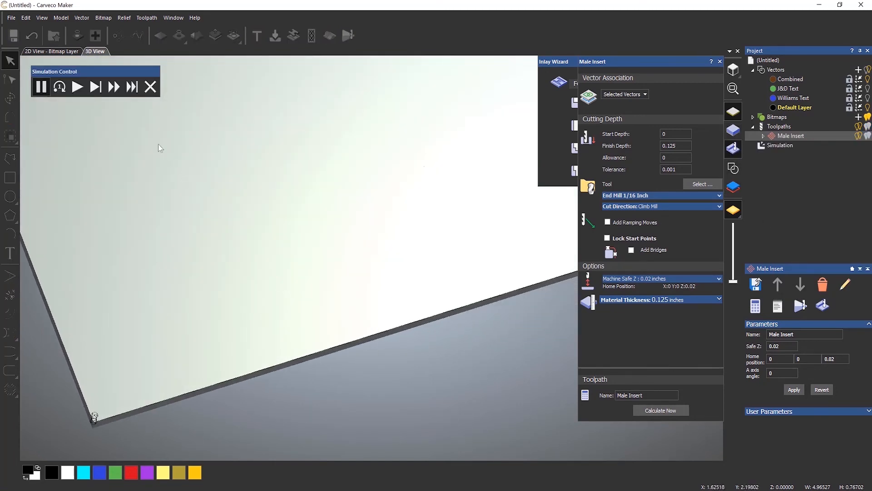
{"action": "left_click", "coordinate": [78, 89]}
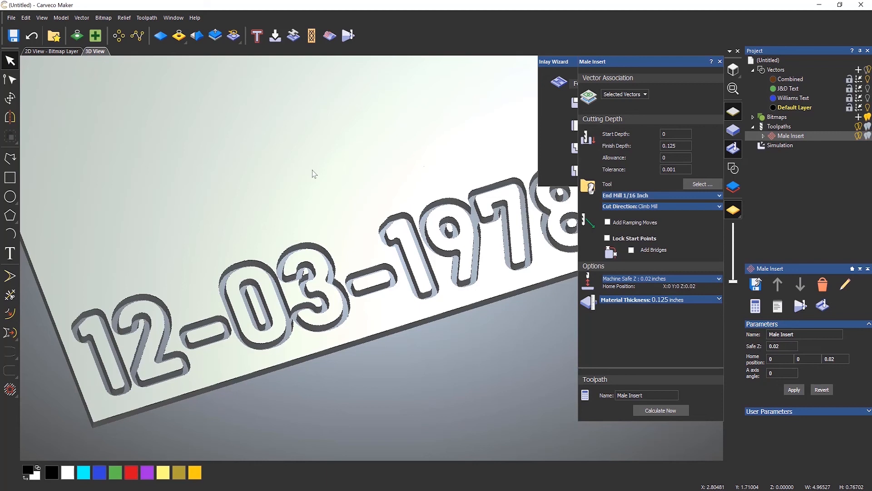
Delete the old simulation and turn on the 3D vector display
{"action": "left_click", "coordinate": [775, 147]}
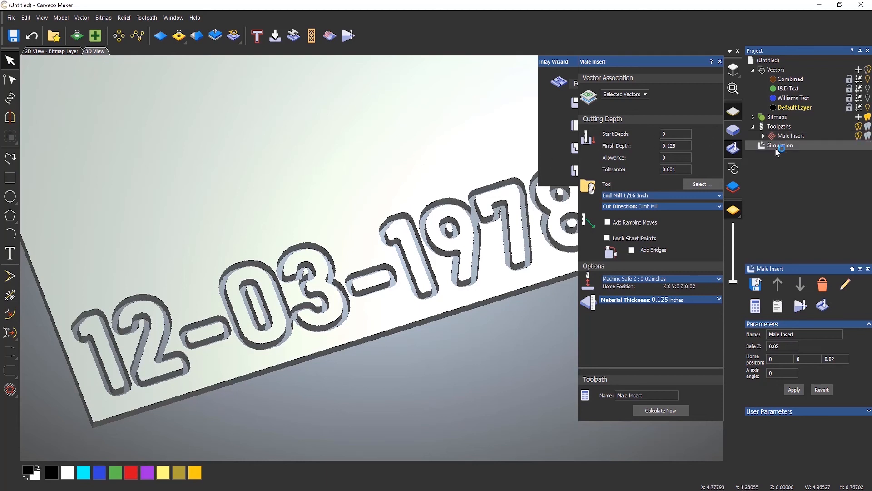
{"action": "right_click", "coordinate": [777, 150]}
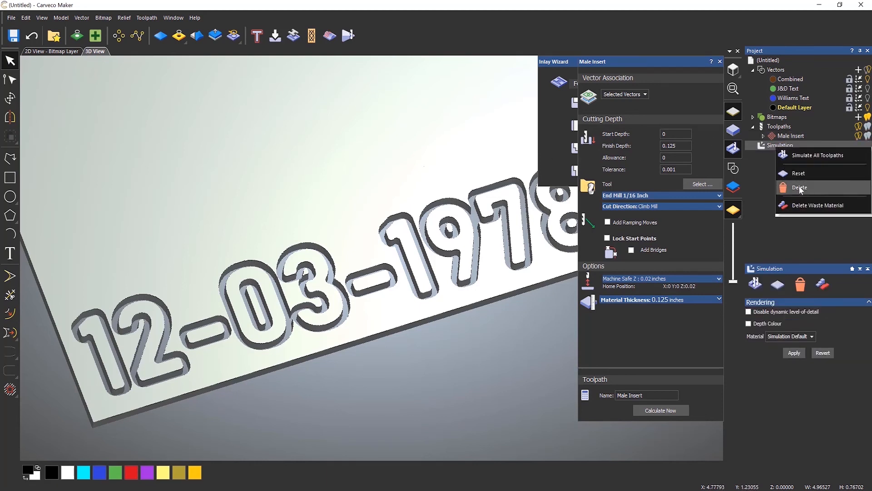
{"action": "left_click", "coordinate": [813, 188]}
{"action": "left_click", "coordinate": [734, 171]}
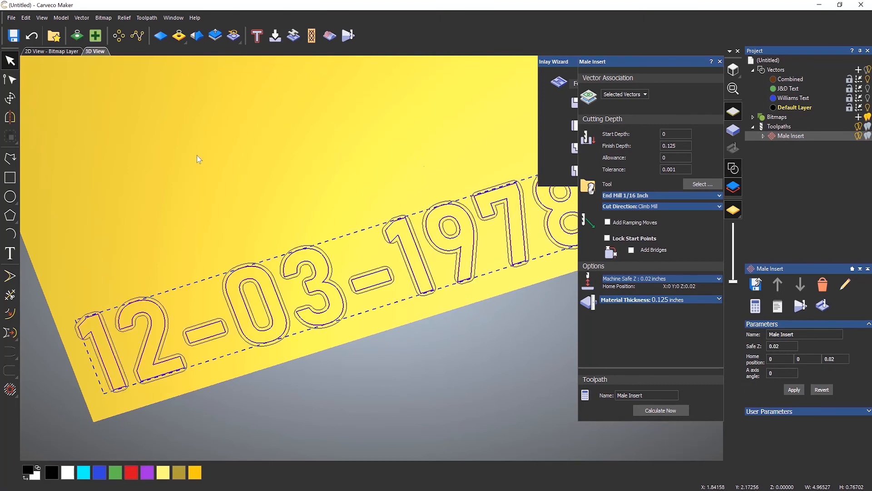
In top view zoomed on the date, tick Add Bridges in the Male Insert panel
{"action": "left_click", "coordinate": [733, 69]}
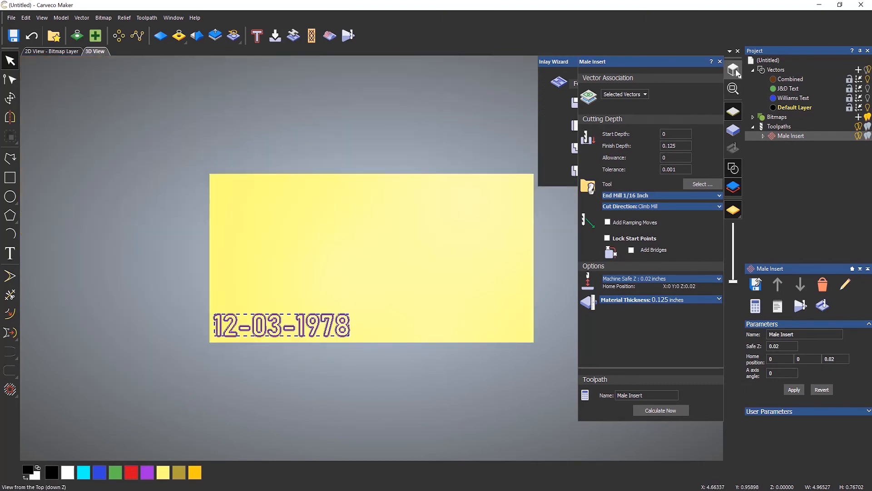
{"action": "scroll", "coordinate": [278, 316], "scroll_direction": "up", "scroll_amount": 5}
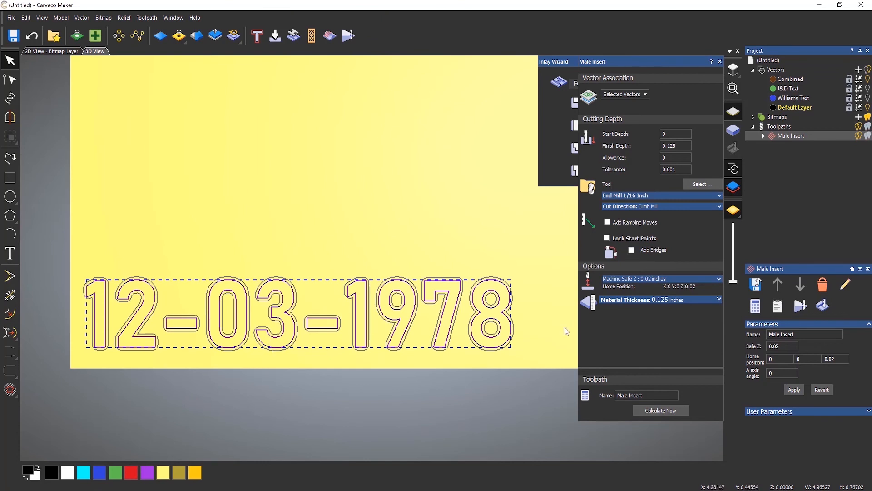
{"action": "left_click", "coordinate": [632, 250]}
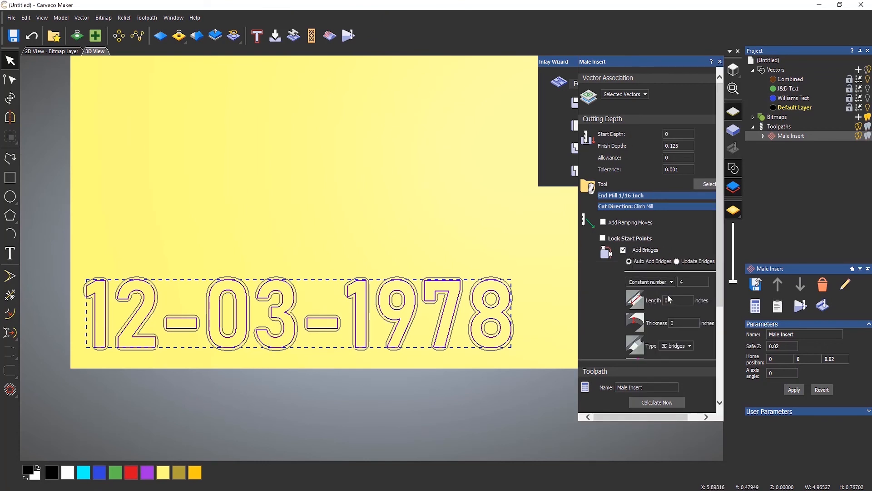
Add 2D bridges, 2 per outline, 0.040 long and 0.04 thick, to the date outlines
{"action": "left_click", "coordinate": [686, 282]}
{"action": "type", "text": "2"}
{"action": "left_click", "coordinate": [666, 300]}
{"action": "type", "text": "0.040"}
{"action": "key", "text": "Tab"}
{"action": "type", "text": "0.04"}
{"action": "scroll", "coordinate": [620, 315], "scroll_direction": "down", "scroll_amount": 3}
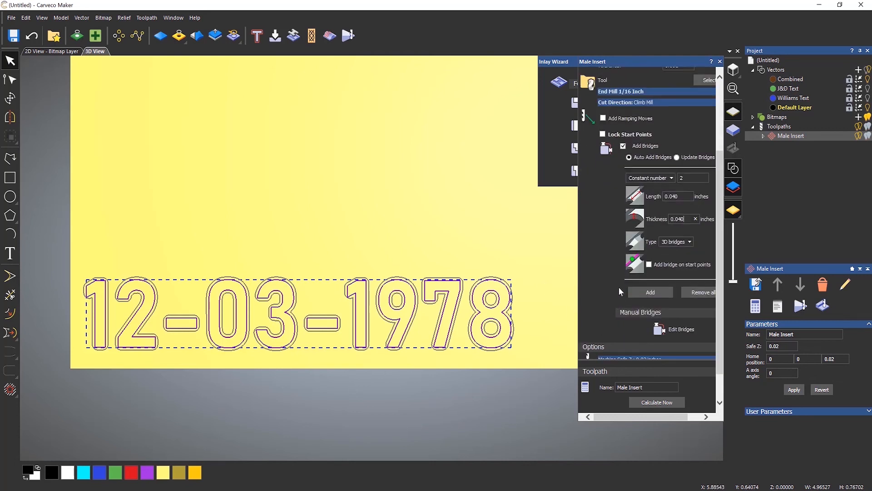
{"action": "scroll", "coordinate": [619, 288], "scroll_direction": "up", "scroll_amount": 2}
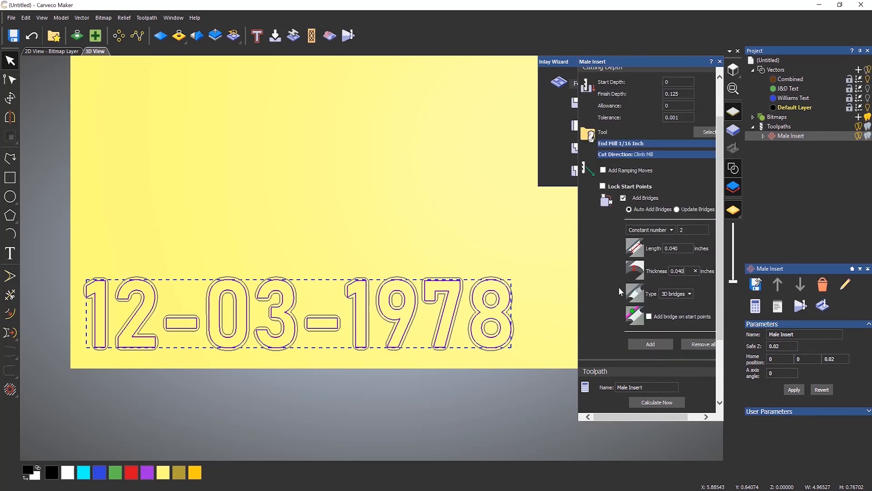
{"action": "left_click", "coordinate": [675, 300]}
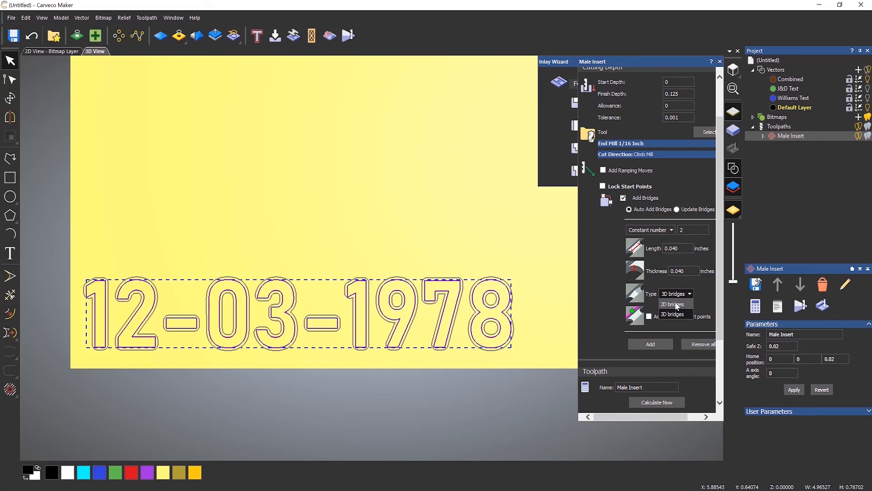
{"action": "left_click", "coordinate": [675, 304]}
{"action": "scroll", "coordinate": [716, 316], "scroll_direction": "down", "scroll_amount": 4}
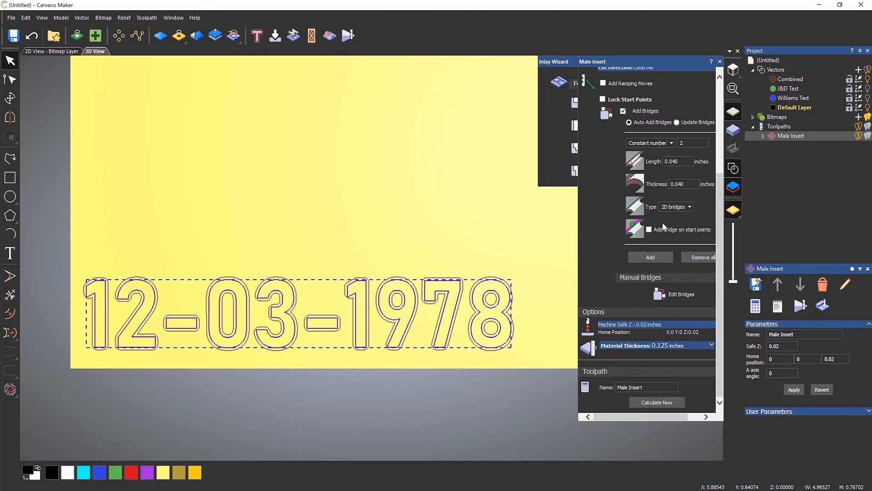
{"action": "left_click", "coordinate": [651, 257]}
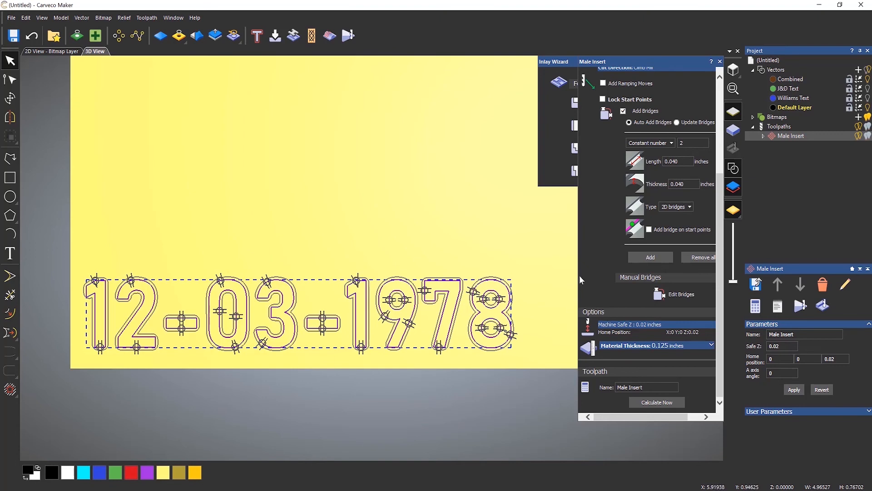
Widen the Male Insert panel, zoom on the date, and start Edit Bridges under Manual Bridges
{"action": "left_click_drag", "start_coordinate": [578, 260], "coordinate": [558, 259]}
{"action": "scroll", "coordinate": [423, 291], "scroll_direction": "up", "scroll_amount": 4}
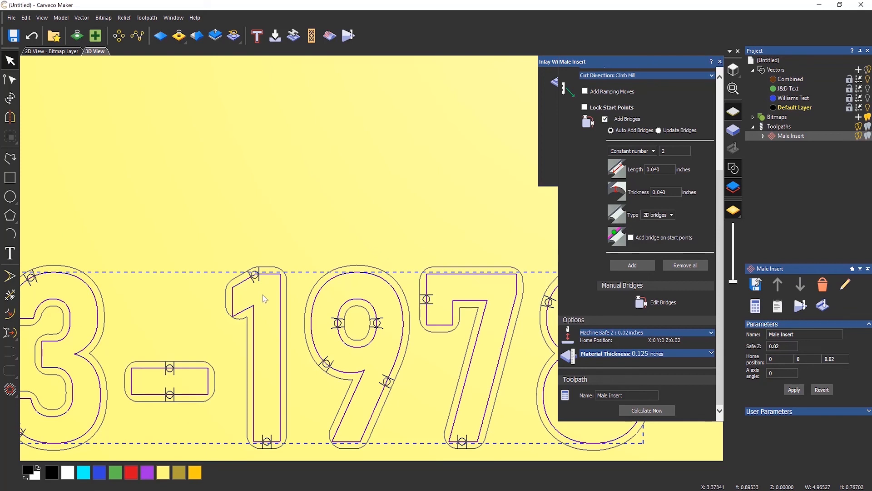
{"action": "left_click", "coordinate": [640, 307]}
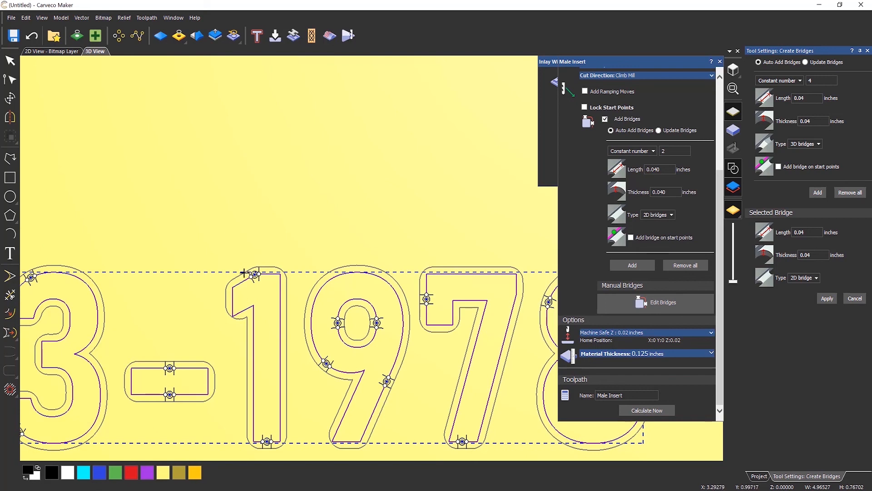
Drag the 1's top and bottom bridges onto its right and left sides
{"action": "mouse_move", "coordinate": [257, 277]}
{"action": "left_mouse_down"}
{"action": "mouse_move", "coordinate": [282, 274]}
{"action": "mouse_move", "coordinate": [292, 359]}
{"action": "left_mouse_up"}
{"action": "mouse_move", "coordinate": [268, 441]}
{"action": "left_mouse_down"}
{"action": "mouse_move", "coordinate": [254, 434]}
{"action": "mouse_move", "coordinate": [245, 376]}
{"action": "left_mouse_up"}
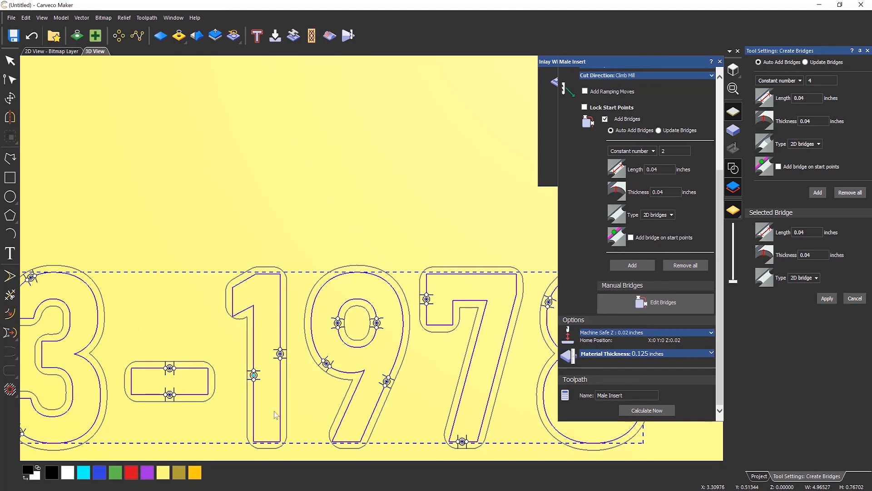
{"action": "scroll", "coordinate": [316, 363], "scroll_direction": "down", "scroll_amount": 3}
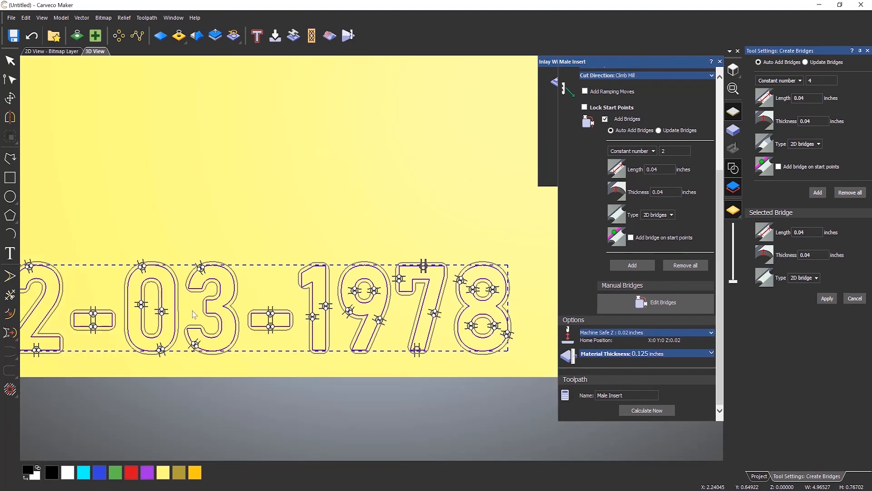
{"action": "scroll", "coordinate": [266, 337], "scroll_direction": "down", "scroll_amount": 2}
{"action": "scroll", "coordinate": [147, 299], "scroll_direction": "up", "scroll_amount": 4}
{"action": "scroll", "coordinate": [147, 299], "scroll_direction": "up", "scroll_amount": 5}
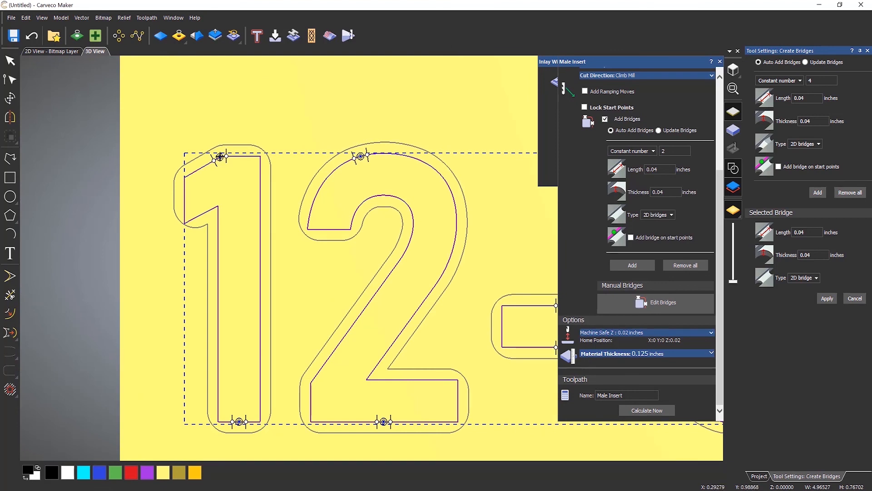
Delete the 1's top and bottom bridges and insert new ones on its left and right edges
{"action": "right_click", "coordinate": [220, 157]}
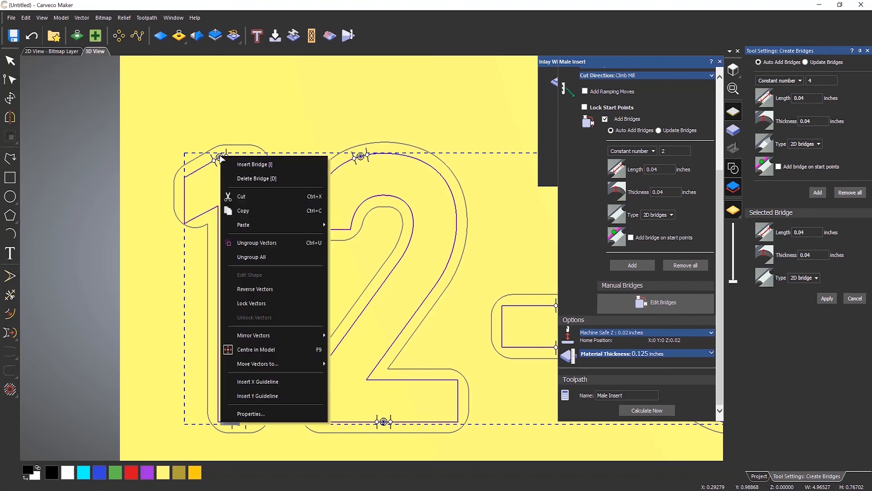
{"action": "left_click", "coordinate": [250, 179]}
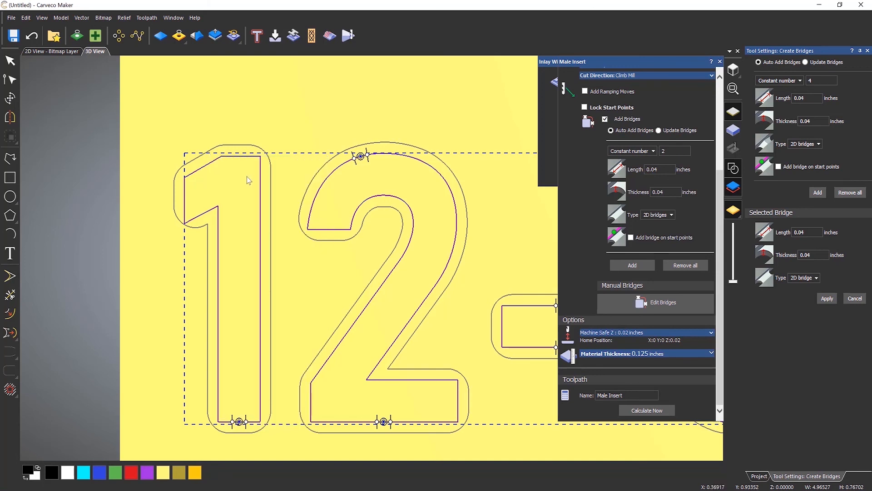
{"action": "left_click", "coordinate": [260, 280]}
{"action": "left_click", "coordinate": [218, 291]}
{"action": "left_click", "coordinate": [239, 421]}
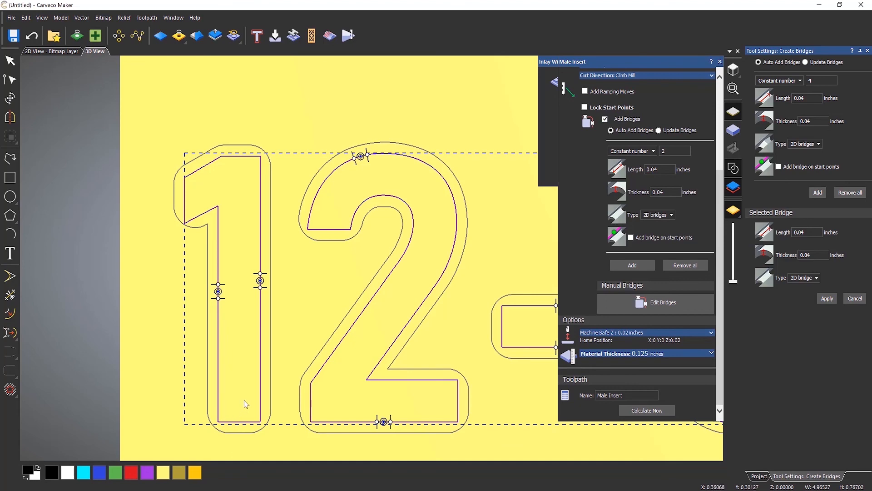
{"action": "scroll", "coordinate": [306, 363], "scroll_direction": "down", "scroll_amount": 5}
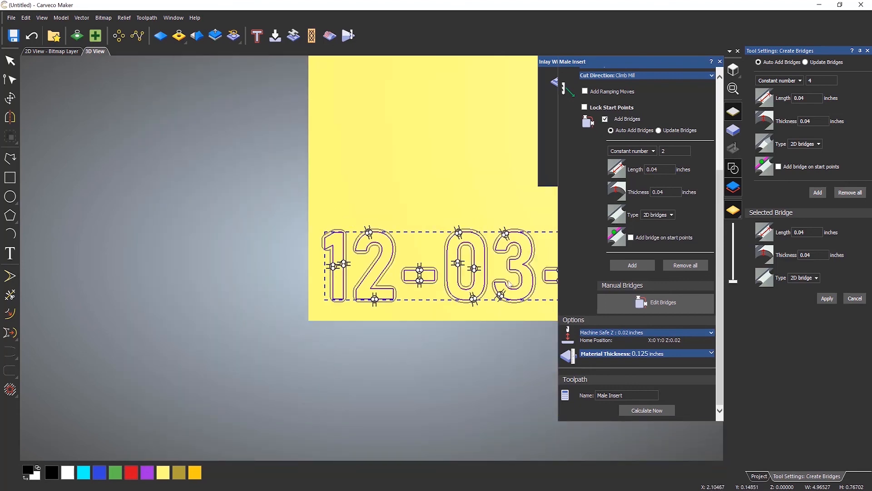
{"action": "scroll", "coordinate": [510, 279], "scroll_direction": "up", "scroll_amount": 5}
{"action": "scroll", "coordinate": [473, 305], "scroll_direction": "down", "scroll_amount": 4}
{"action": "scroll", "coordinate": [505, 281], "scroll_direction": "down", "scroll_amount": 3}
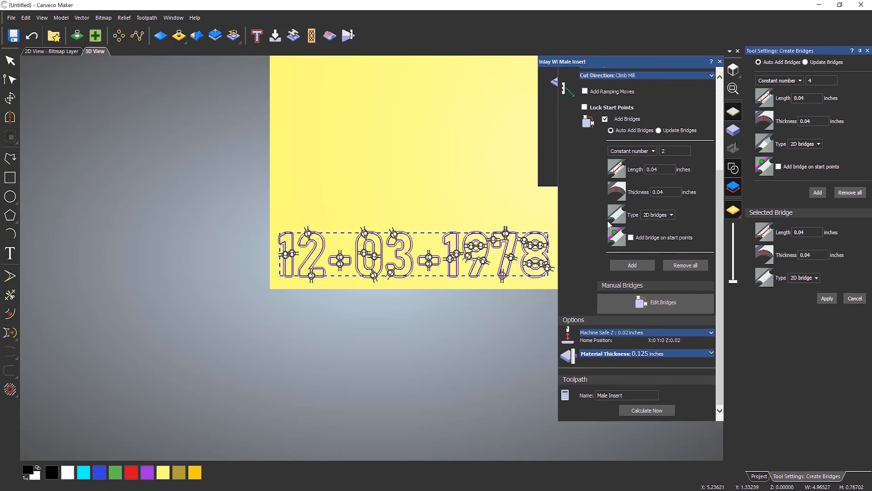
Recalculate the Male Insert toolpath and close the Inlay Wizard
{"action": "left_click", "coordinate": [647, 410]}
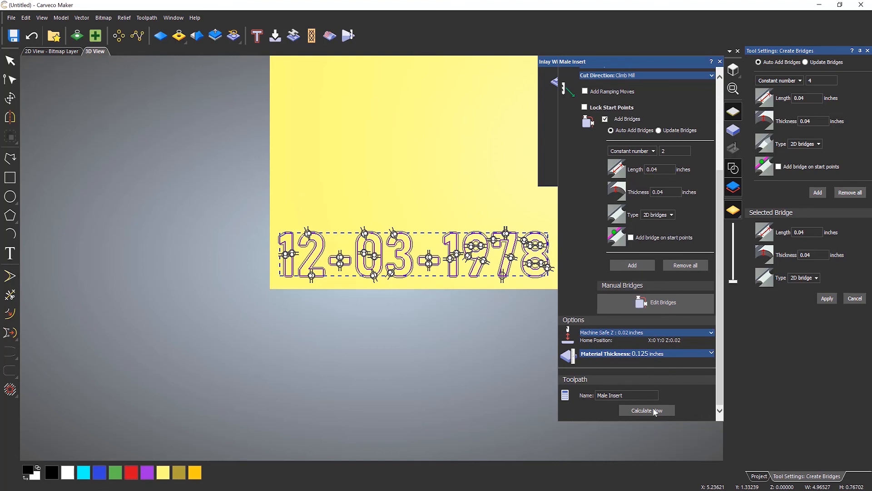
{"action": "left_click", "coordinate": [720, 62]}
{"action": "left_click", "coordinate": [719, 62]}
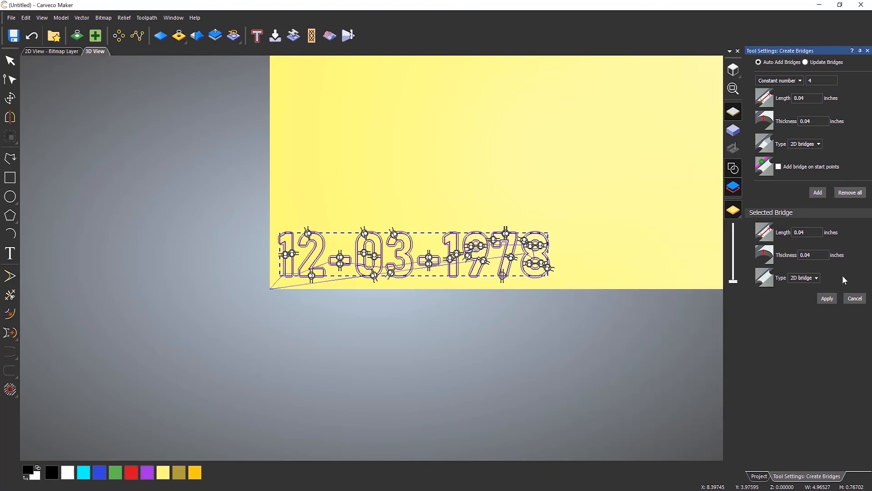
Close Create Bridges and play a fresh Simulate Toolpath run of the Male Insert toolpath
{"action": "left_click", "coordinate": [868, 50]}
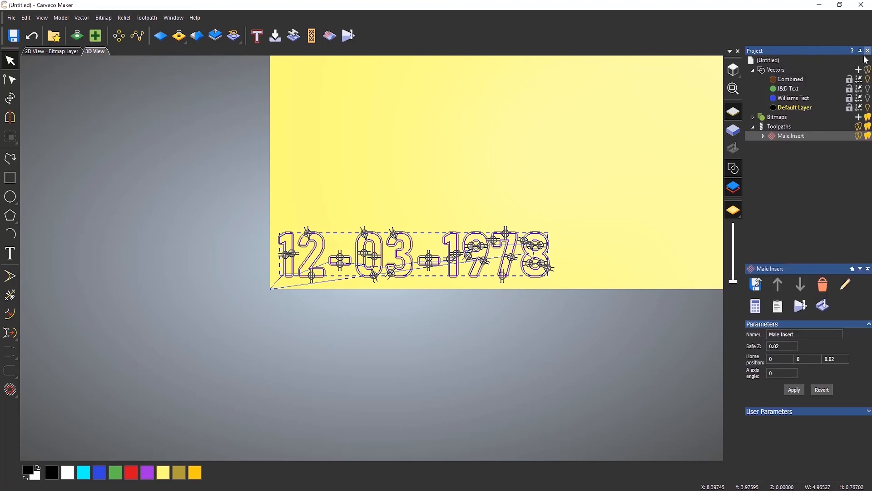
{"action": "right_click", "coordinate": [782, 137]}
{"action": "left_click", "coordinate": [798, 223]}
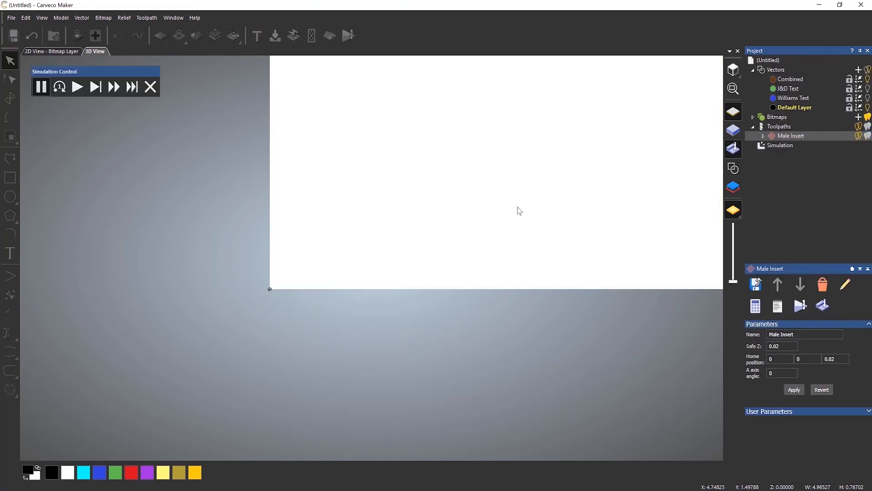
{"action": "scroll", "coordinate": [454, 232], "scroll_direction": "up", "scroll_amount": 3}
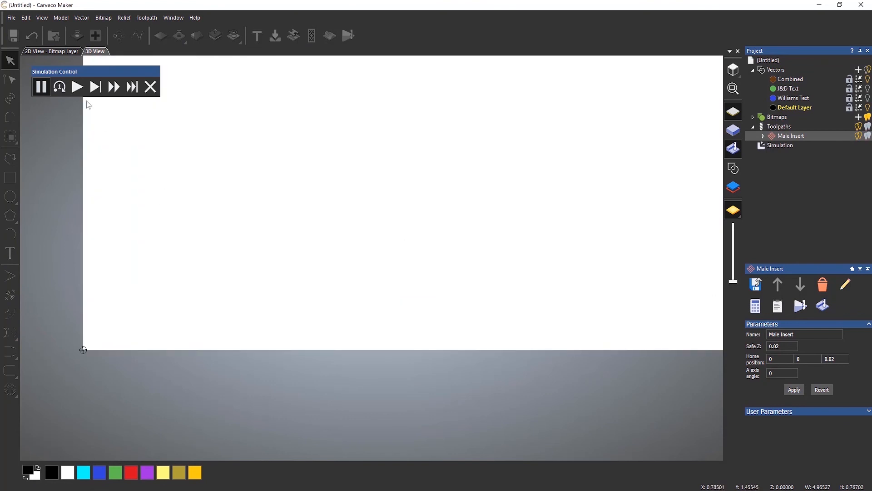
{"action": "left_click", "coordinate": [76, 87]}
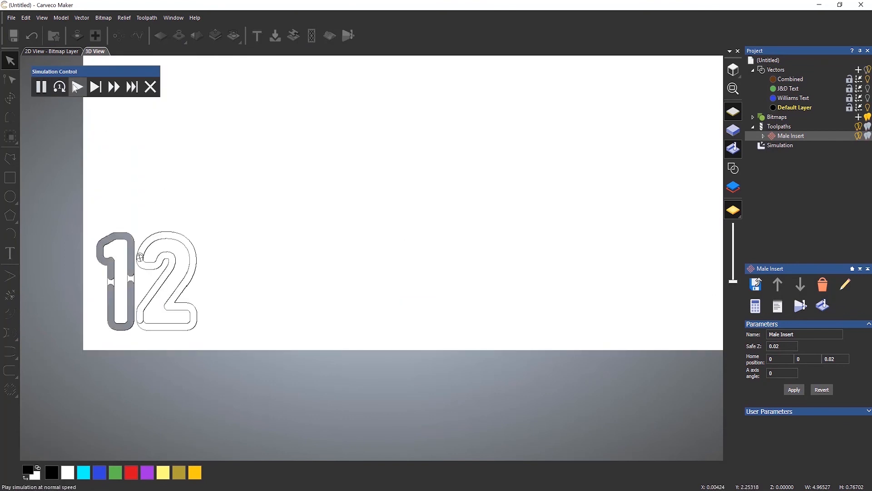